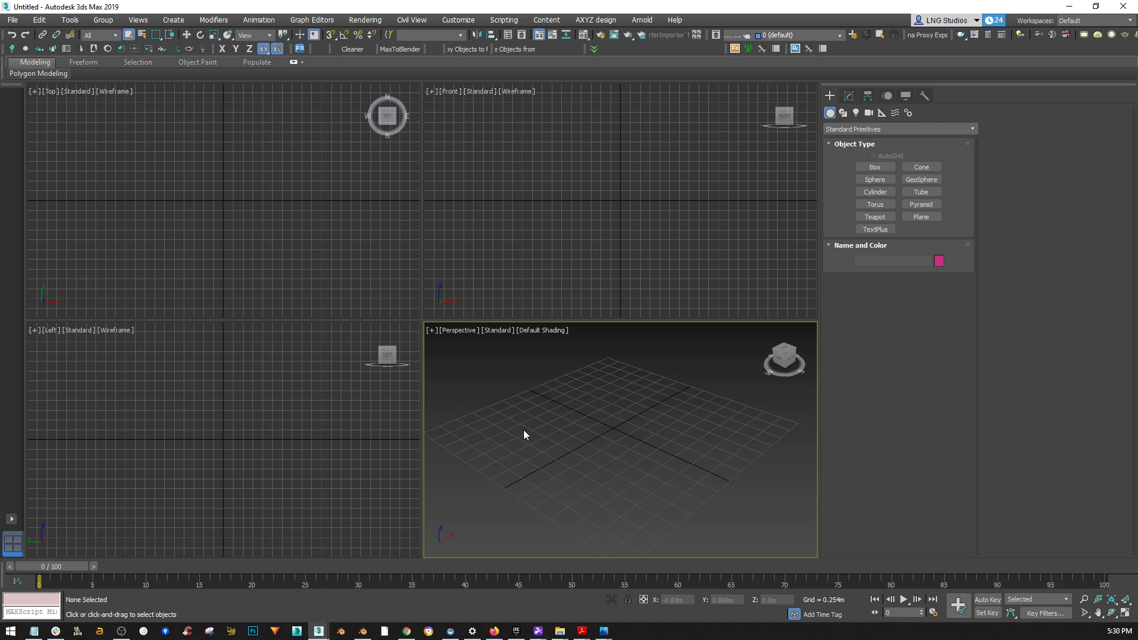
- Maximize the Perspective viewport so it fills the whole viewport area
key(alt+w)
alt+middle_drag(371, 390, 375, 415)
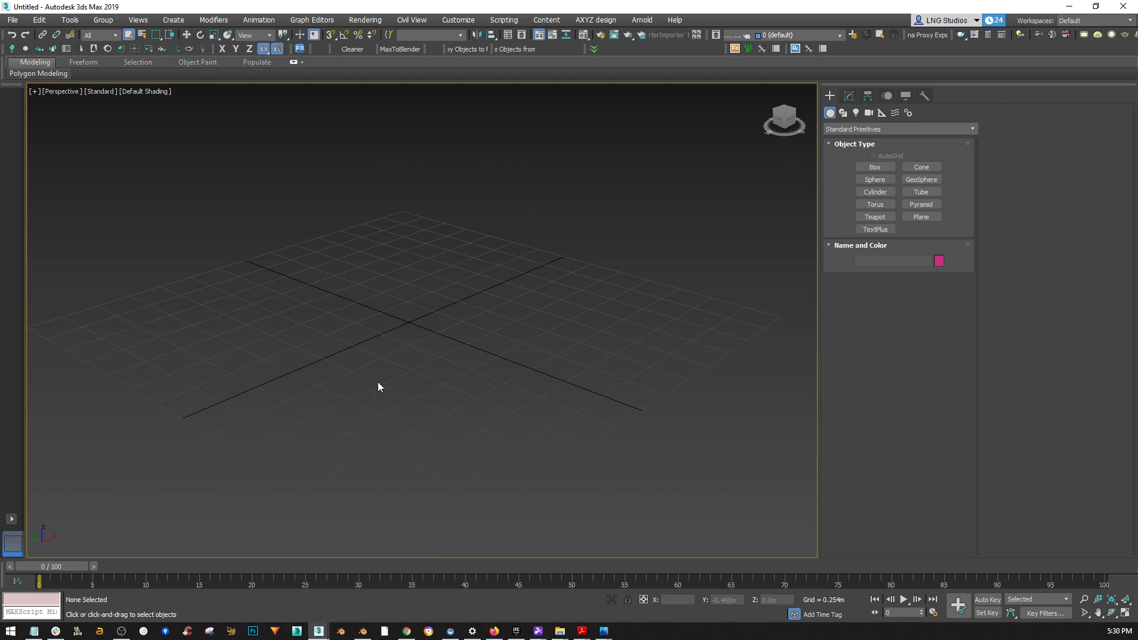
mouse_move(402, 389)
middle_down()
mouse_move(388, 363)
mouse_move(393, 383)
mouse_move(409, 366)
mouse_move(435, 377)
mouse_move(416, 388)
middle_up()
middle_drag(421, 322, 426, 340)
middle_drag(416, 336, 412, 326)
scroll(410, 325, up, 5)
middle_drag(420, 348, 437, 367)
middle_drag(474, 237, 450, 221)
middle_drag(460, 297, 411, 330)
scroll(430, 315, down, 4)
- Create a box about 1.25 m long, 1.19 m wide and 1.05 m high around the middle of the grid
click(874, 168)
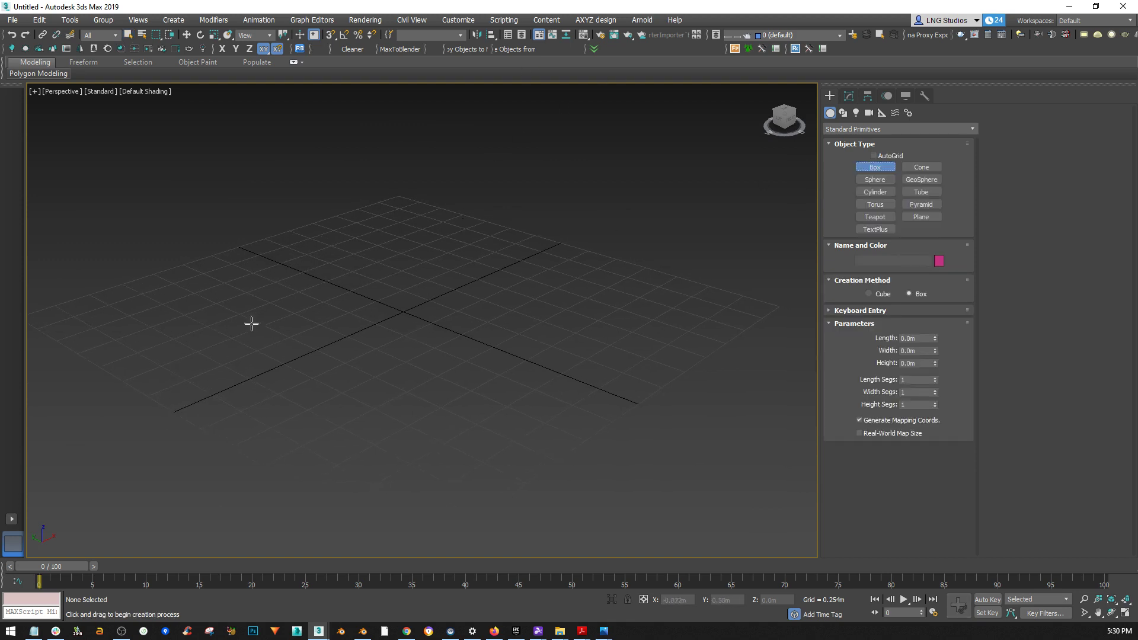
drag(289, 316, 548, 311)
click(537, 148)
middle_drag(490, 246, 443, 328)
scroll(443, 327, up, 2)
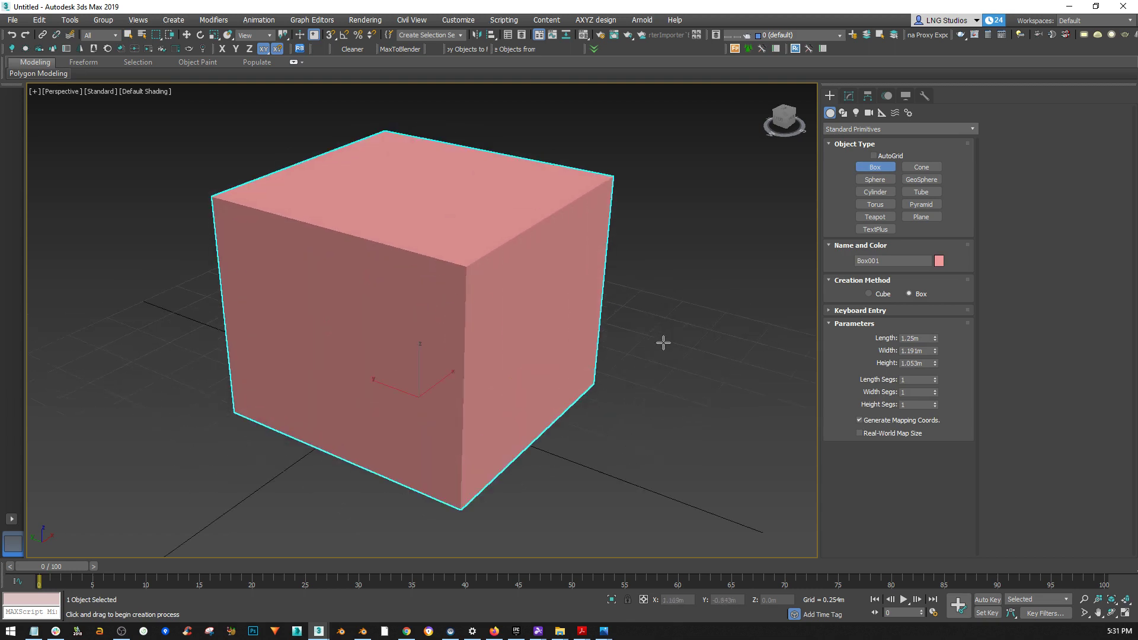
alt+middle_drag(383, 296, 447, 324)
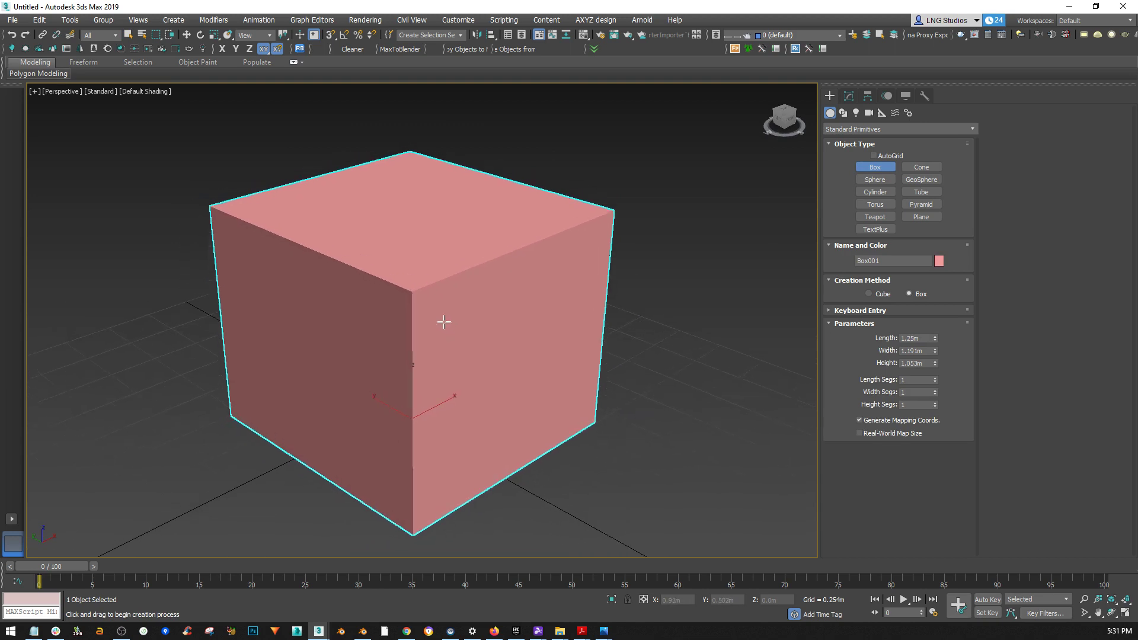
- Open the units setup and check the system unit scale without changing it
click(458, 21)
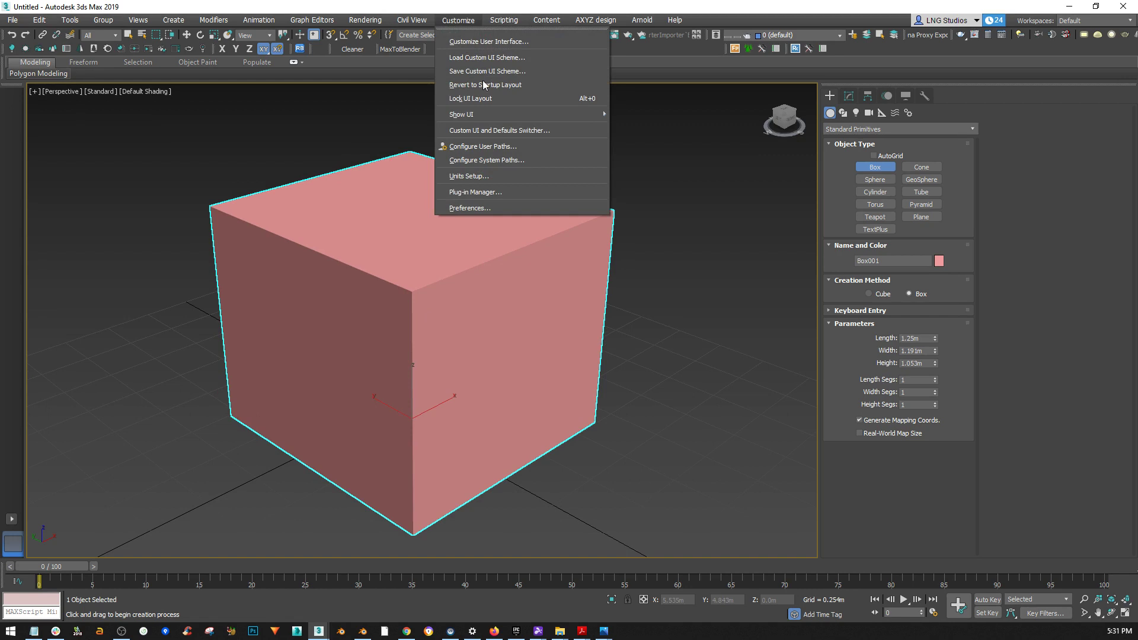
click(493, 178)
drag(596, 196, 731, 124)
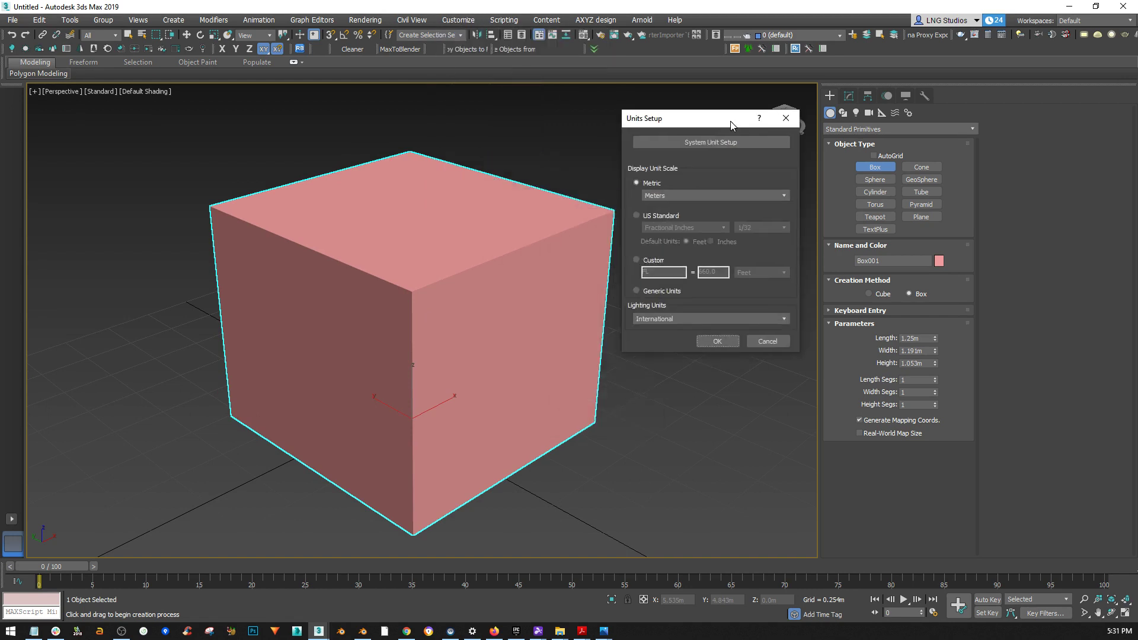
click(428, 303)
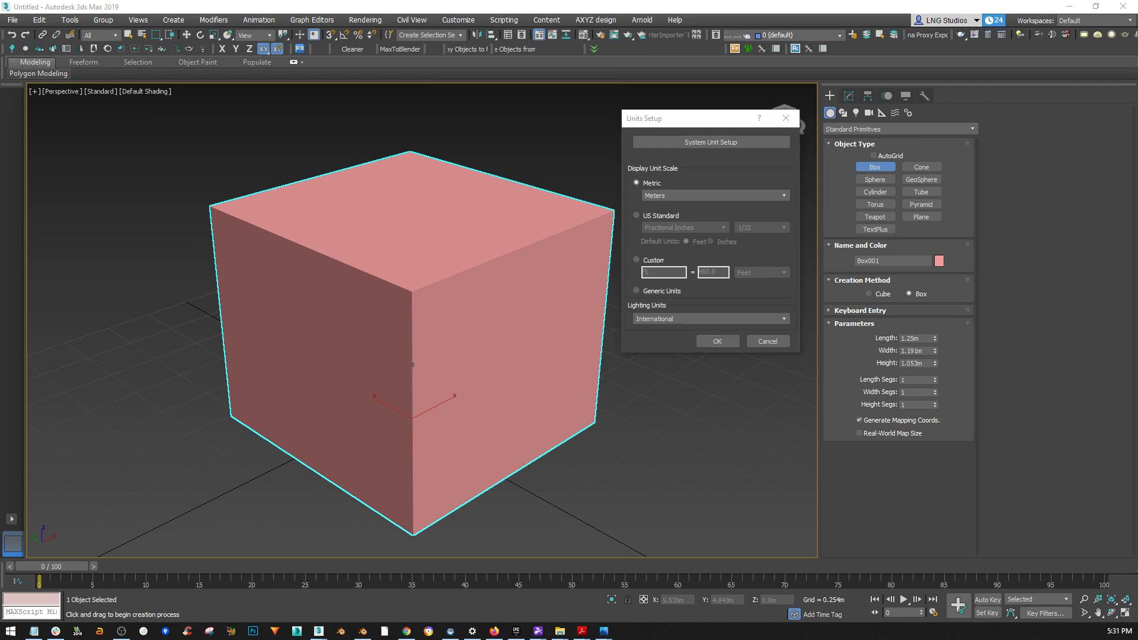
click(556, 321)
click(728, 142)
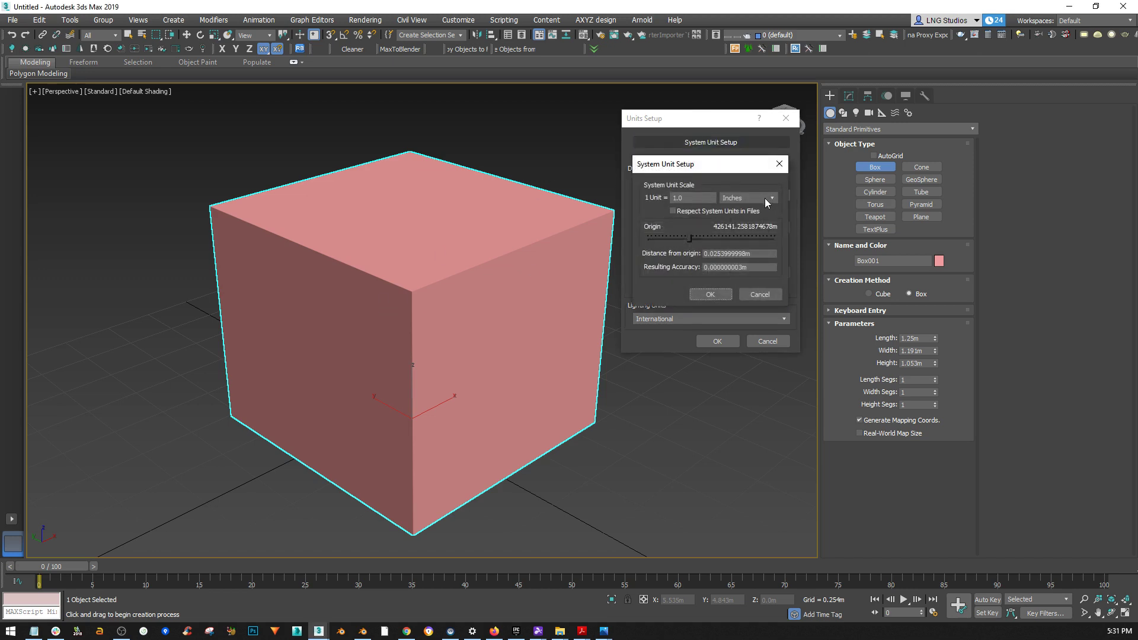
click(714, 295)
- Examine the Metric and US Standard display unit choices and accept the setup with Metric selected
click(681, 196)
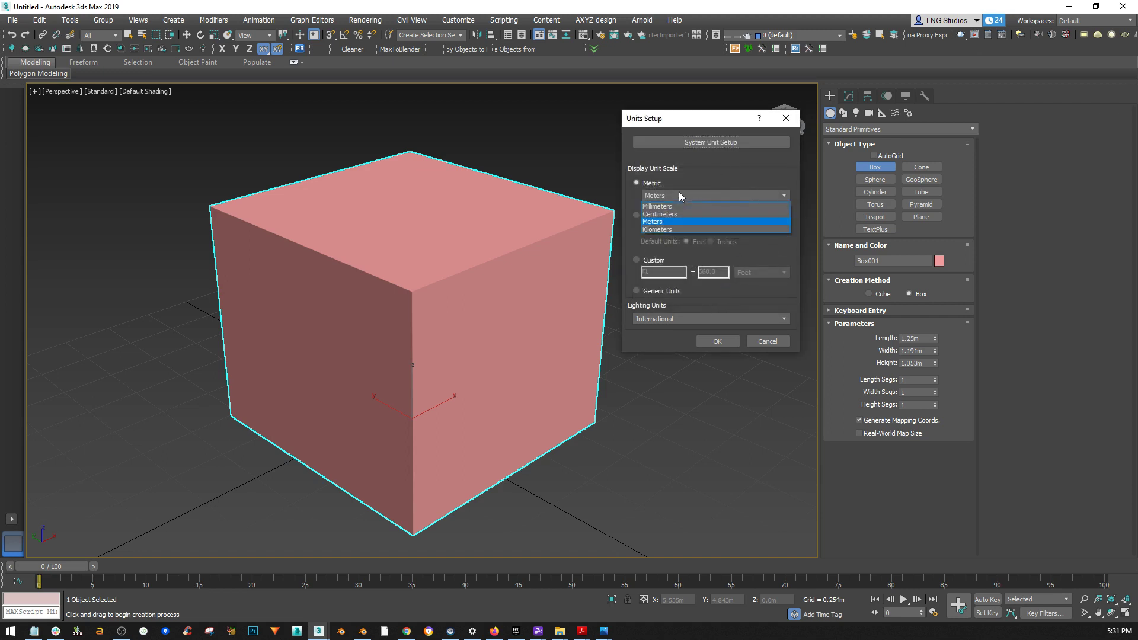
click(678, 169)
click(645, 214)
click(679, 227)
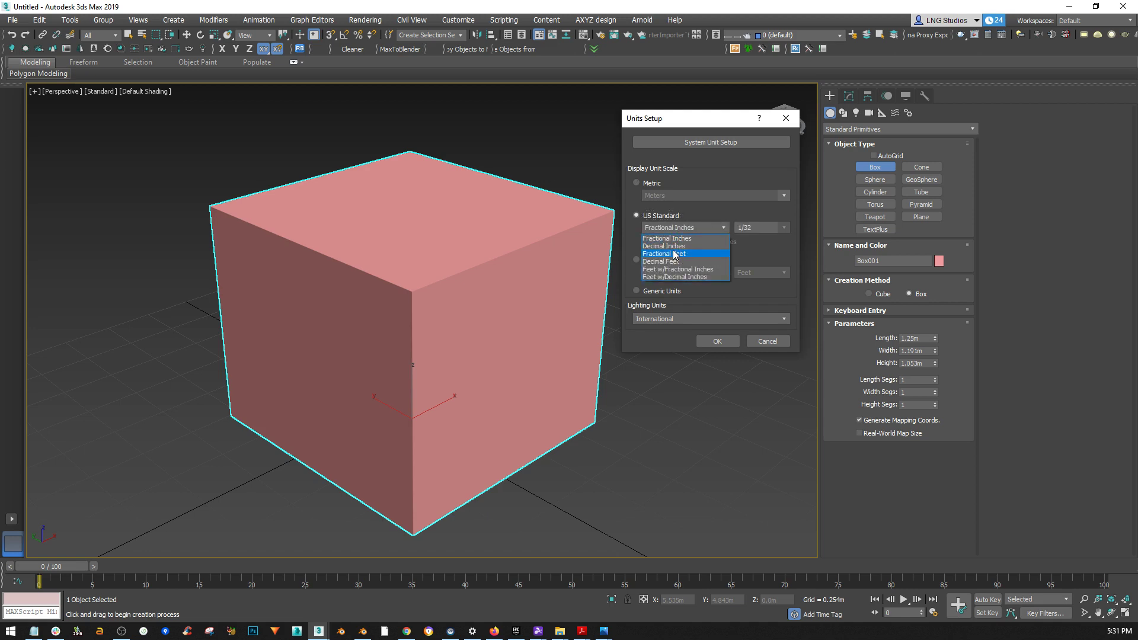
click(766, 257)
click(639, 181)
click(726, 342)
- Enlarge the box to about 2.23 m long, 2.06 m wide and 1.66 m high
middle_drag(534, 305, 490, 308)
scroll(300, 281, down, 3)
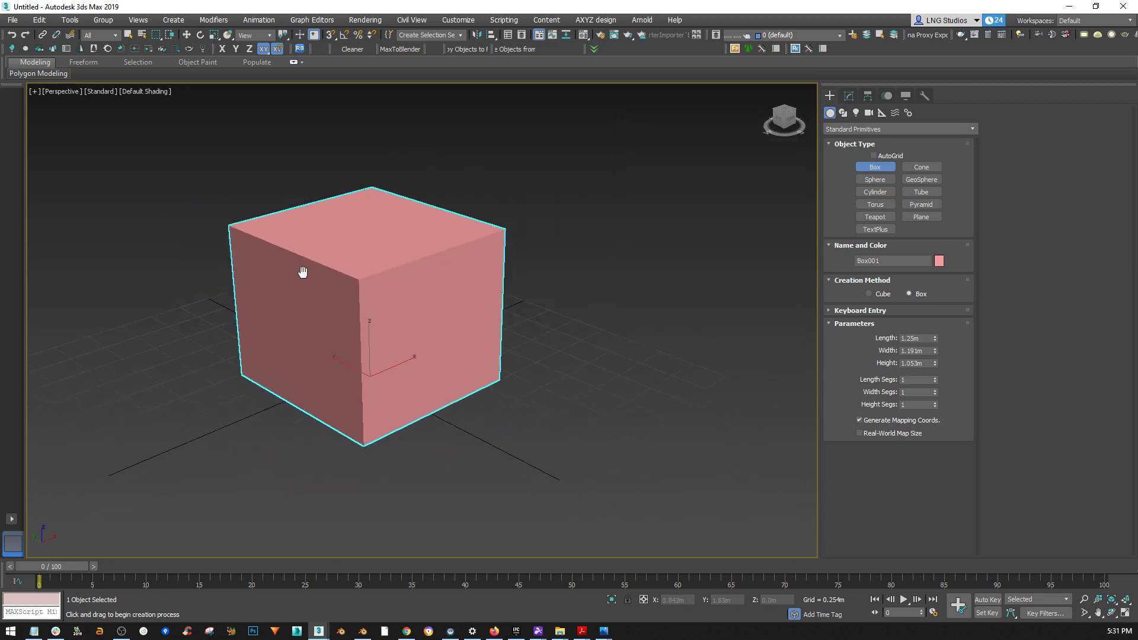
drag(935, 352, 932, 323)
drag(935, 364, 935, 349)
alt+middle_drag(498, 348, 439, 356)
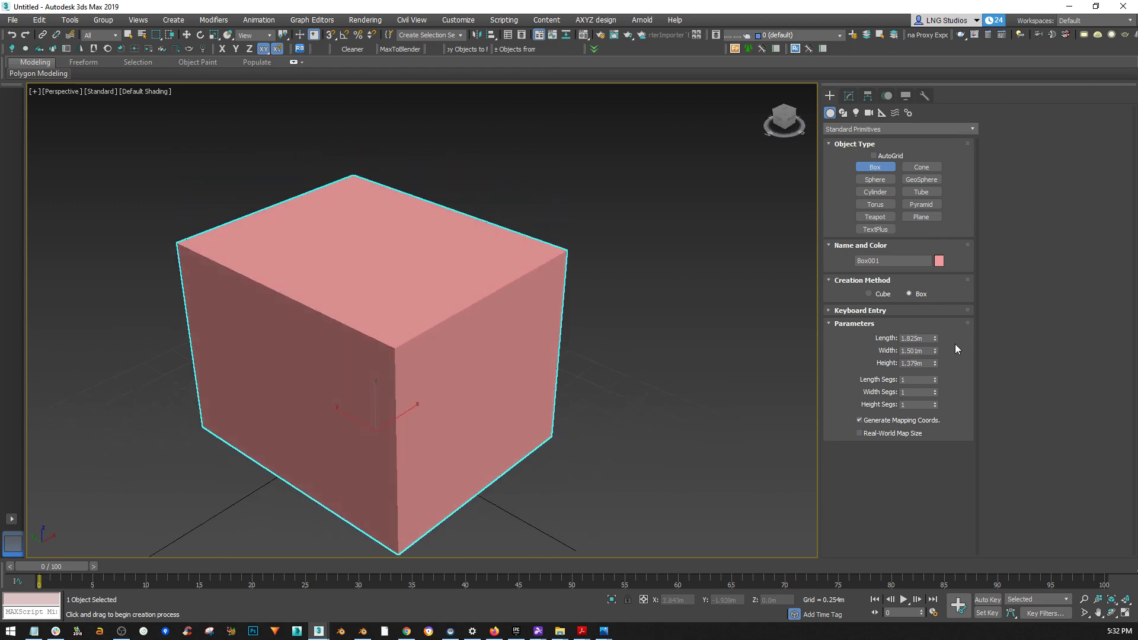
drag(935, 354, 935, 323)
alt+middle_drag(358, 293, 452, 344)
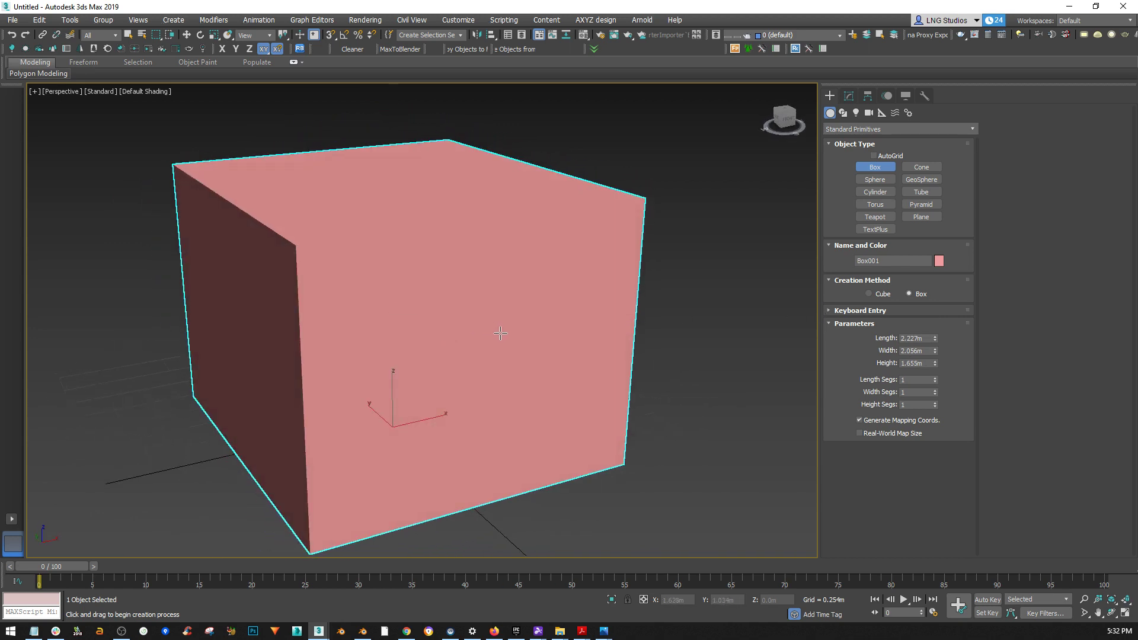
mouse_move(500, 330)
alt+middle_down()
mouse_move(459, 330)
mouse_move(457, 320)
mouse_move(487, 326)
alt+middle_up()
- Display the shaded box with Edged Faces in the Perspective viewport
key(F4)
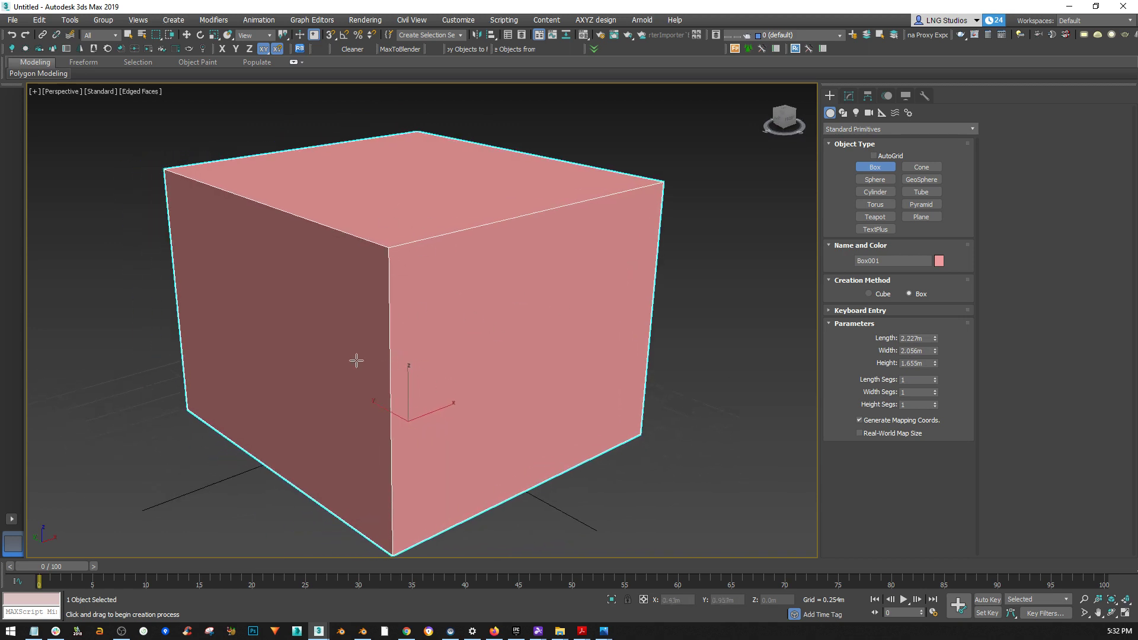
scroll(409, 393, down, 3)
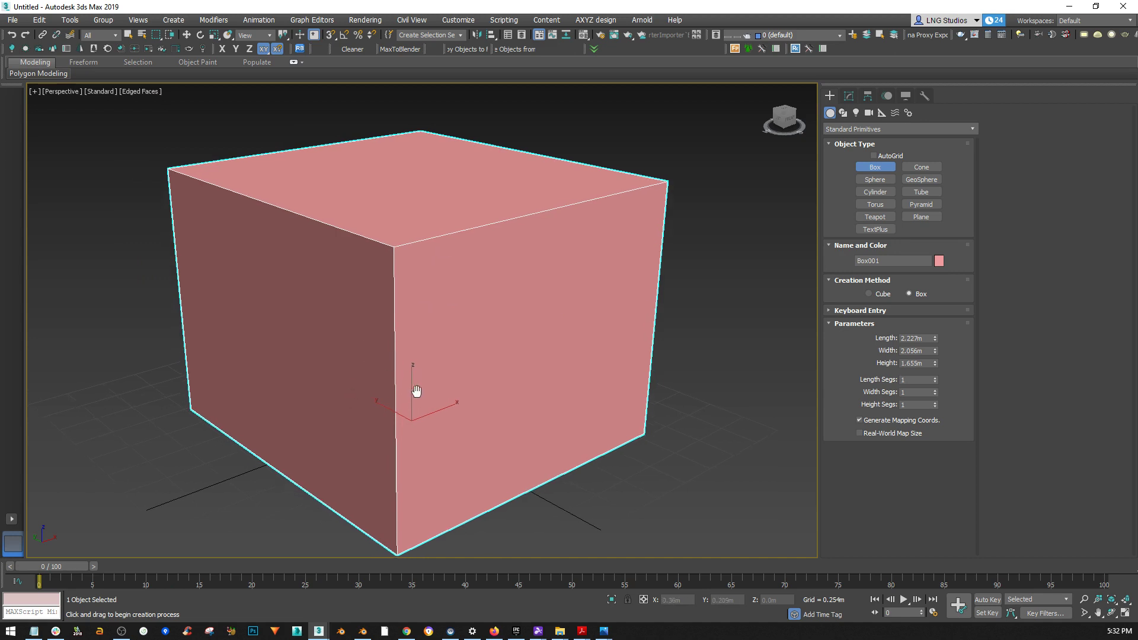
scroll(421, 388, up, 1)
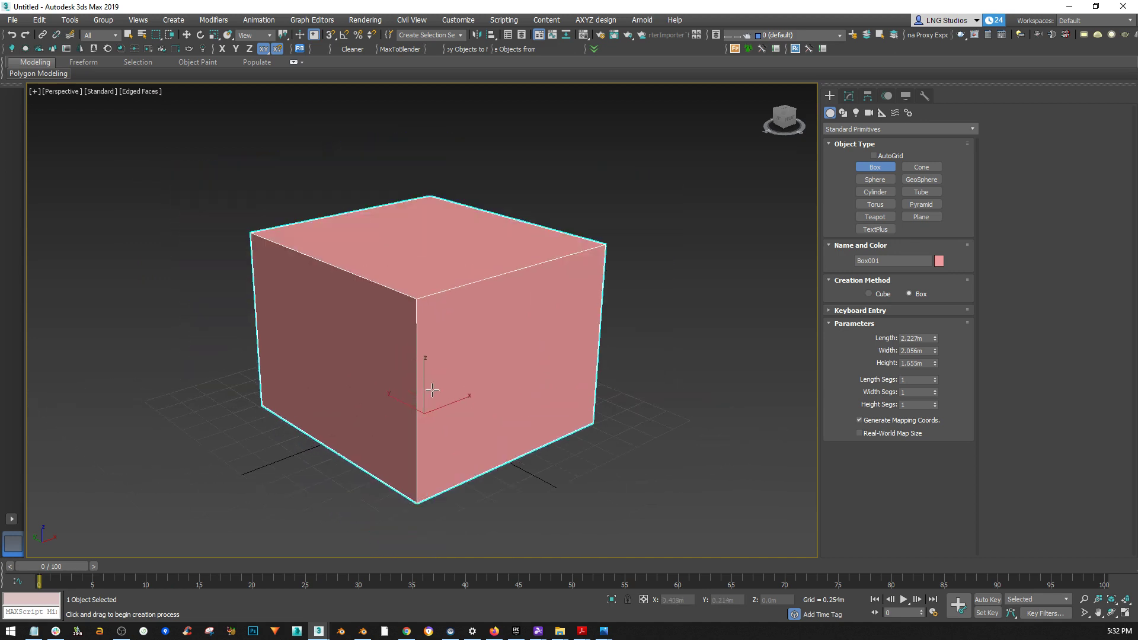
scroll(428, 390, up, 1)
scroll(452, 379, up, 1)
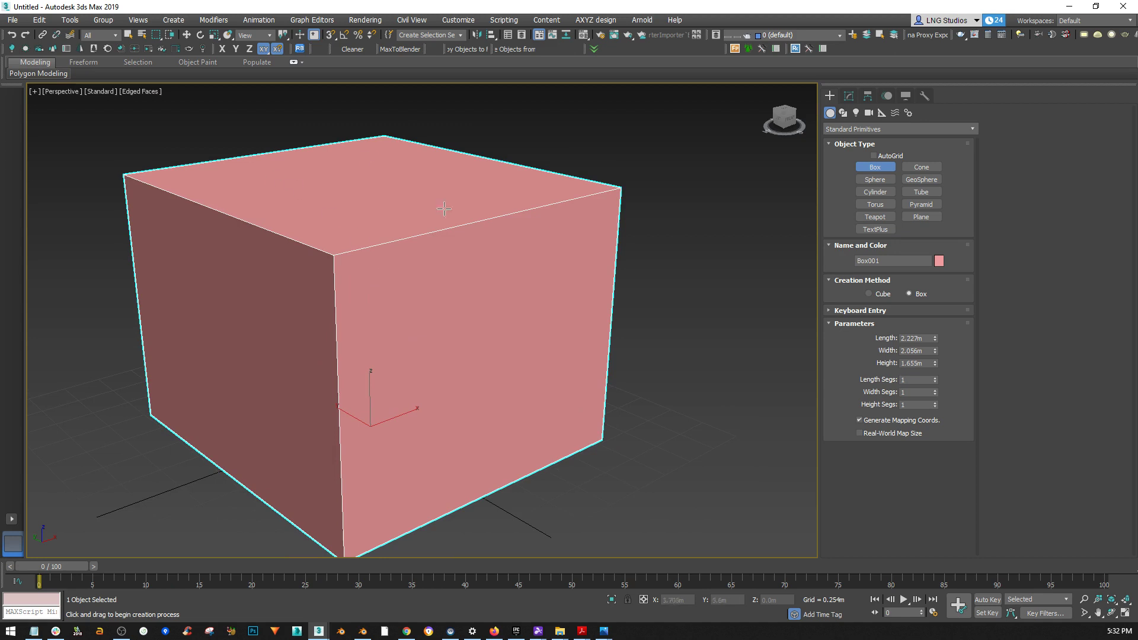
- Add an Edit Poly modifier to the box and delete it from the modifier stack
click(847, 98)
click(873, 151)
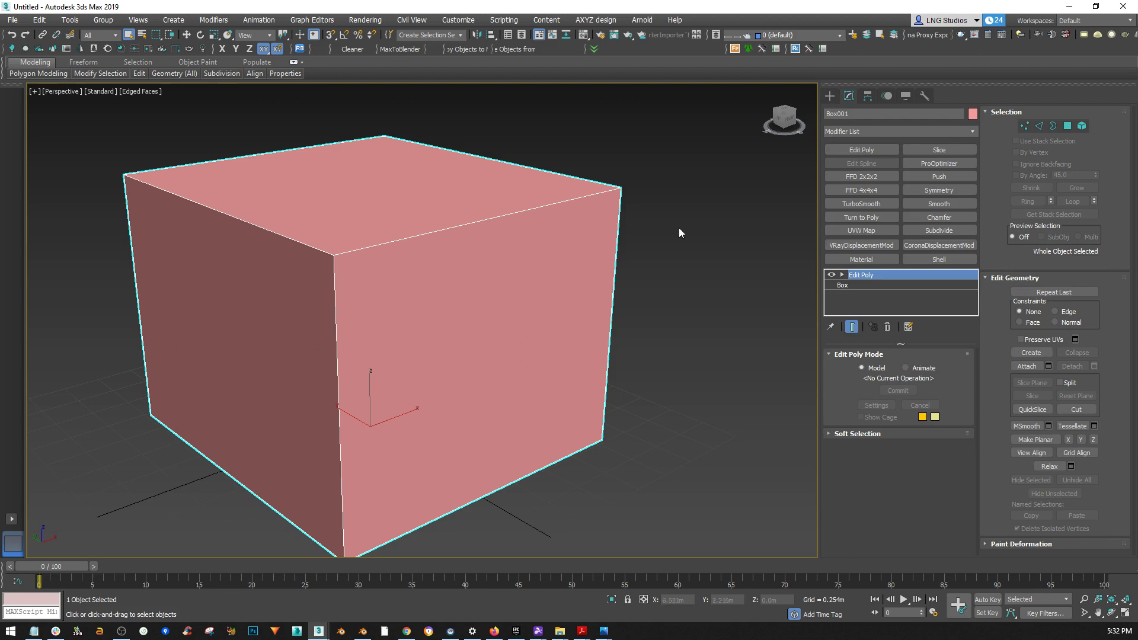
right_click(875, 274)
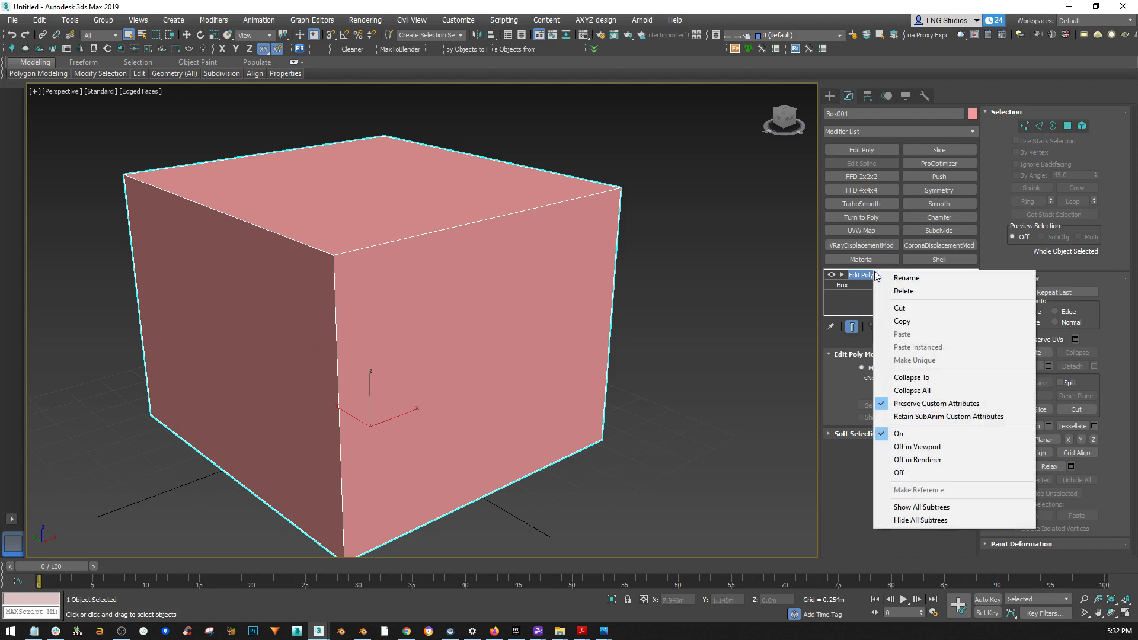
click(919, 293)
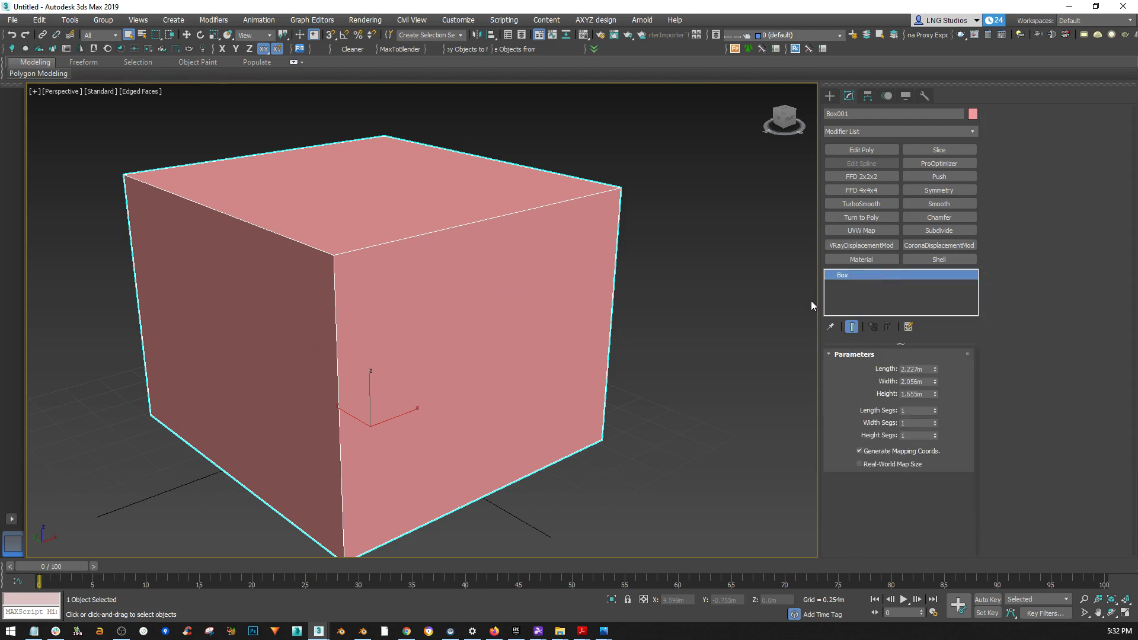
- Convert the box to an Editable Poly
middle_drag(278, 393, 303, 373)
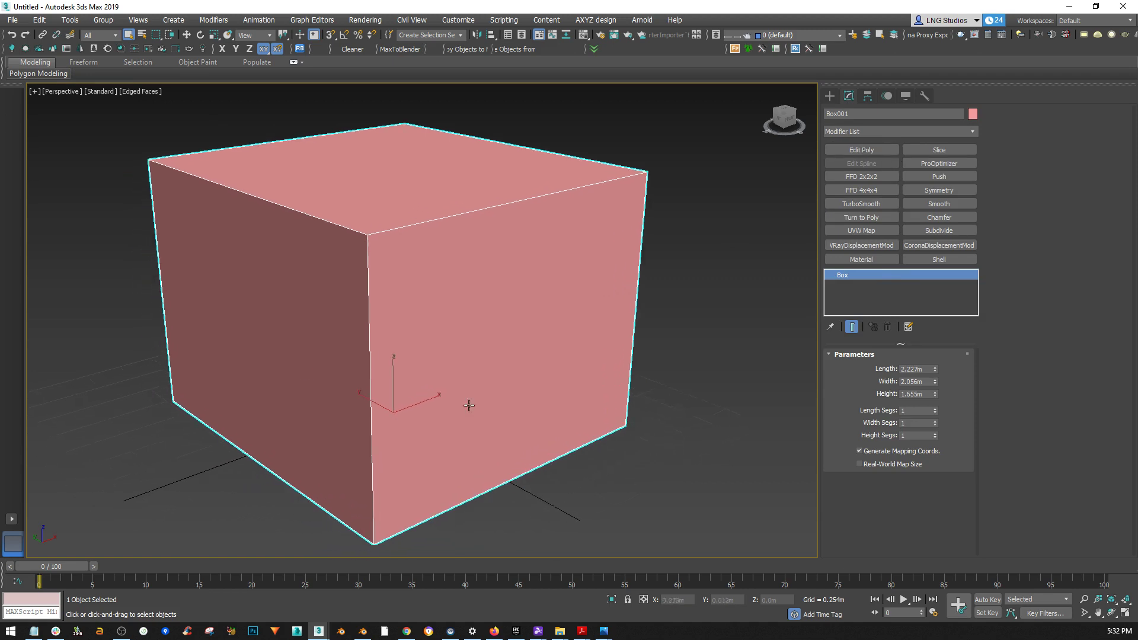
middle_drag(392, 353, 345, 360)
right_click(350, 360)
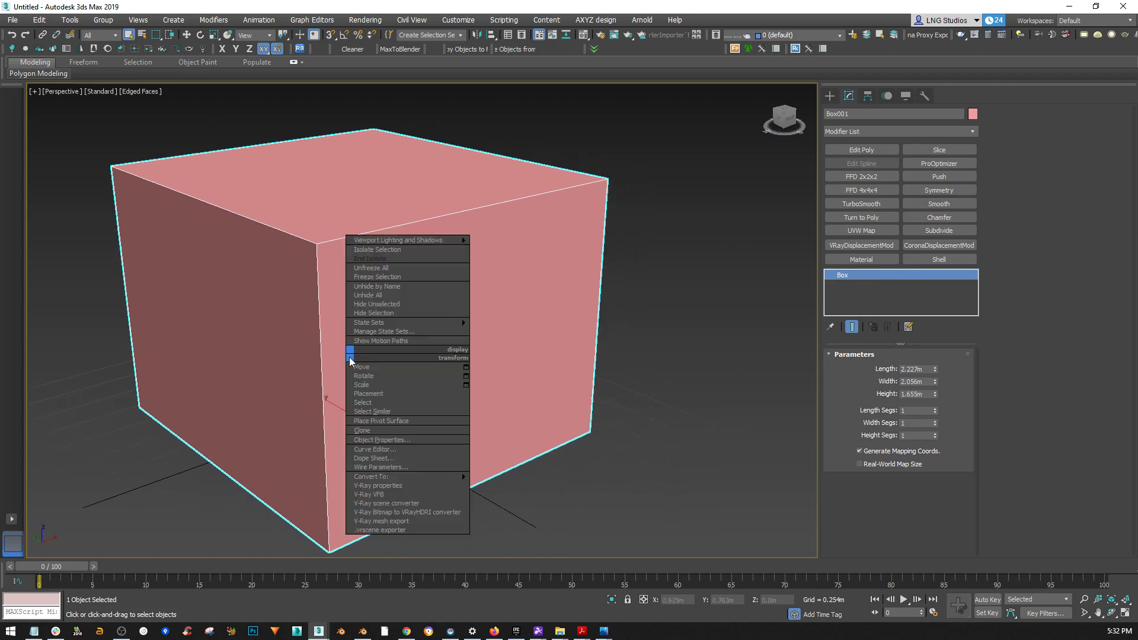
mouse_move(398, 478)
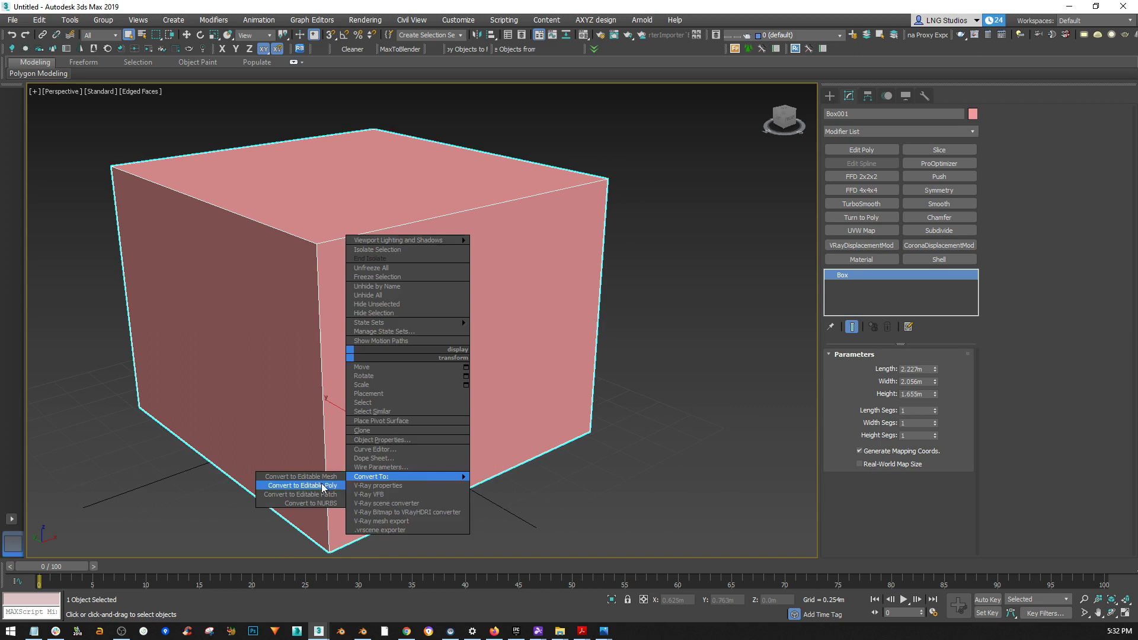
click(302, 486)
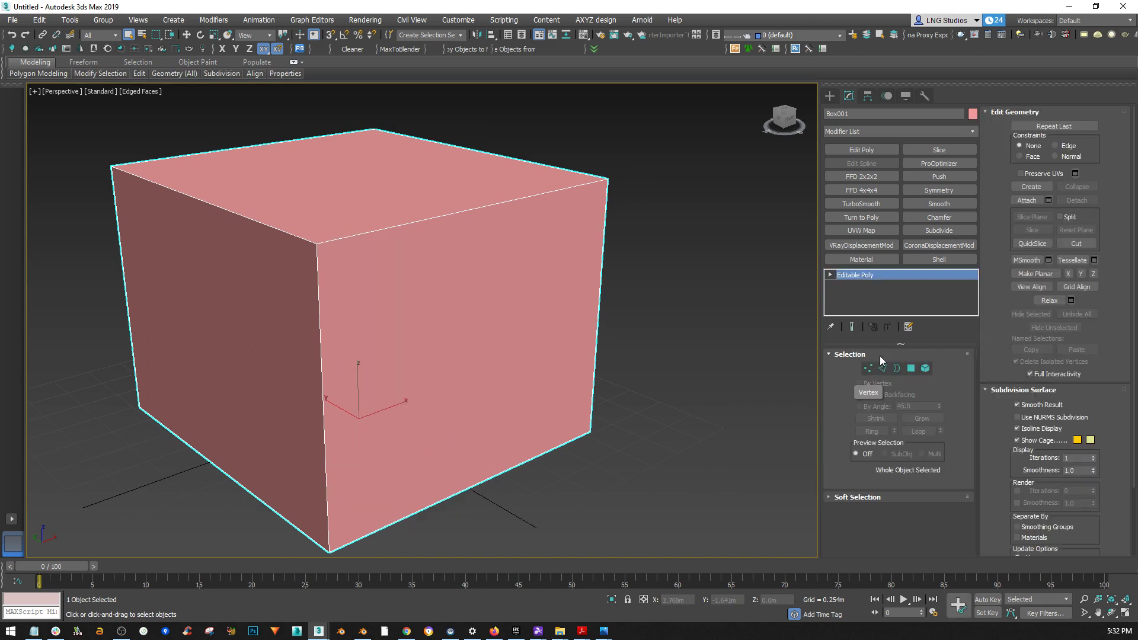
- Select the front-right side polygon of the box and move it slightly outward along the Y axis
middle_drag(505, 354, 515, 352)
click(910, 369)
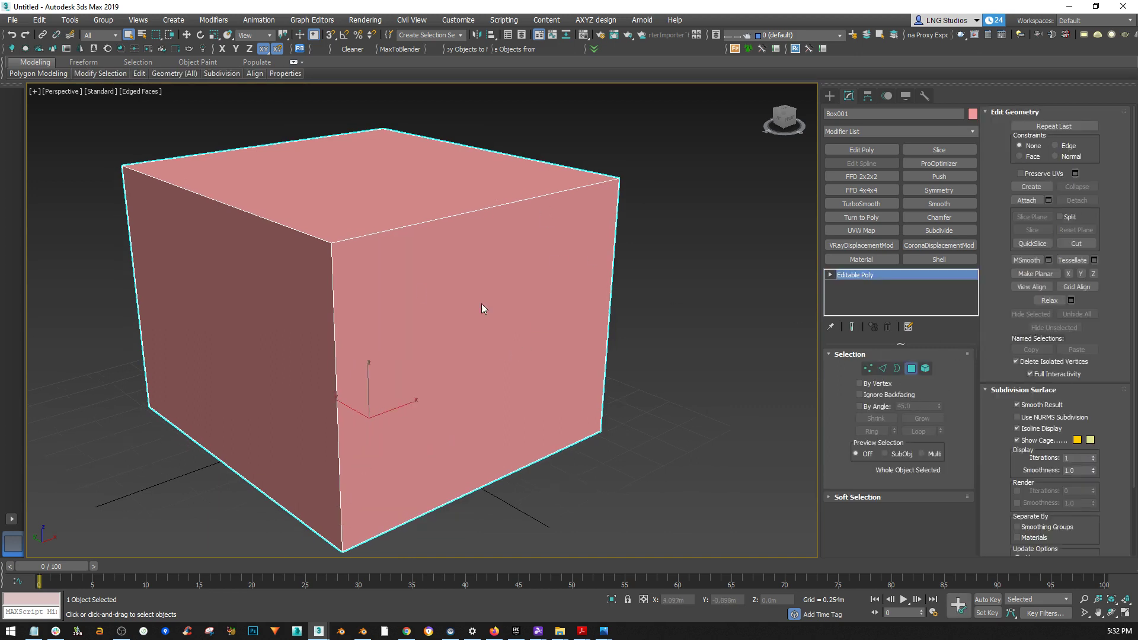
click(418, 287)
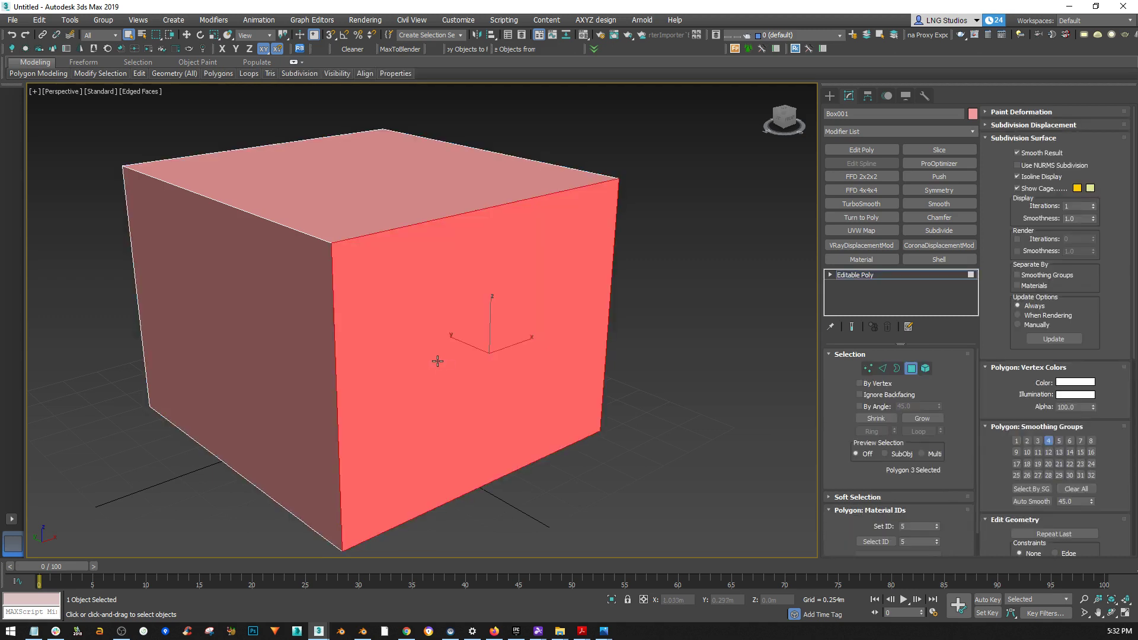
key(w)
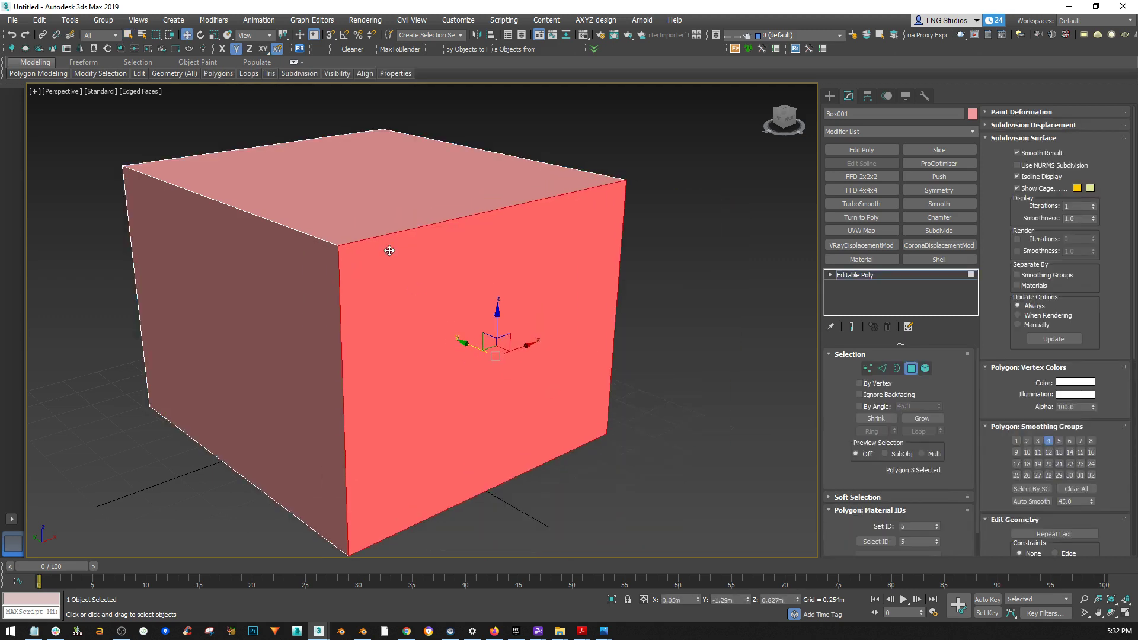
- Move the two vertices of the box's far top edge outward in the XZ plane and leave vertex level
scroll(373, 232, down, 4)
key(1)
drag(477, 181, 373, 220)
drag(432, 191, 453, 183)
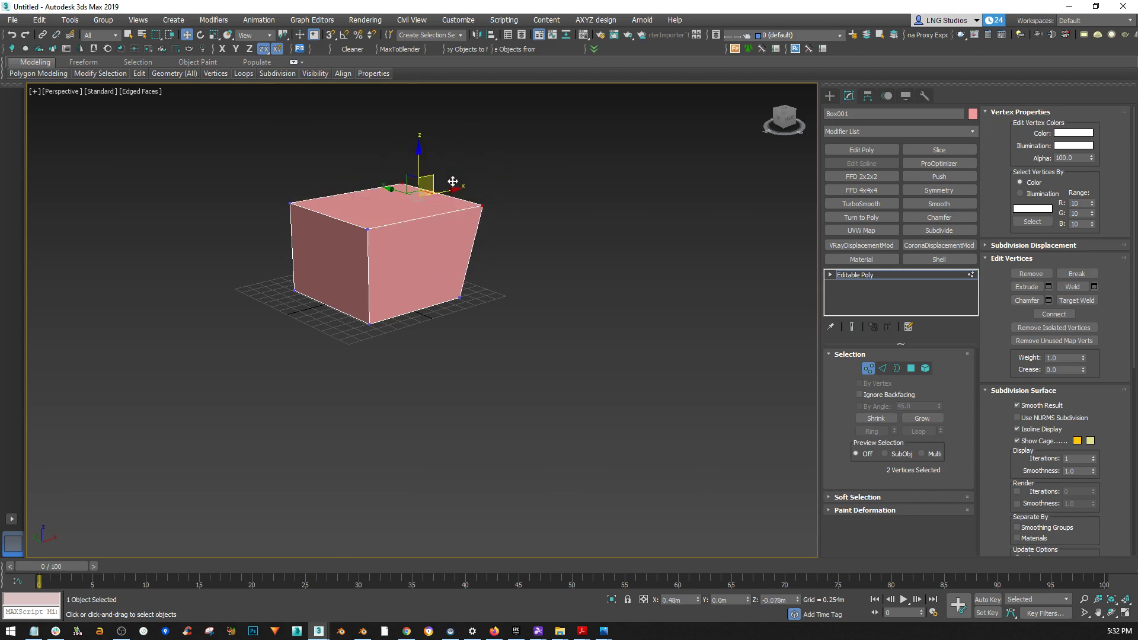
middle_drag(428, 182, 481, 259)
scroll(528, 322, up, 5)
scroll(525, 237, down, 3)
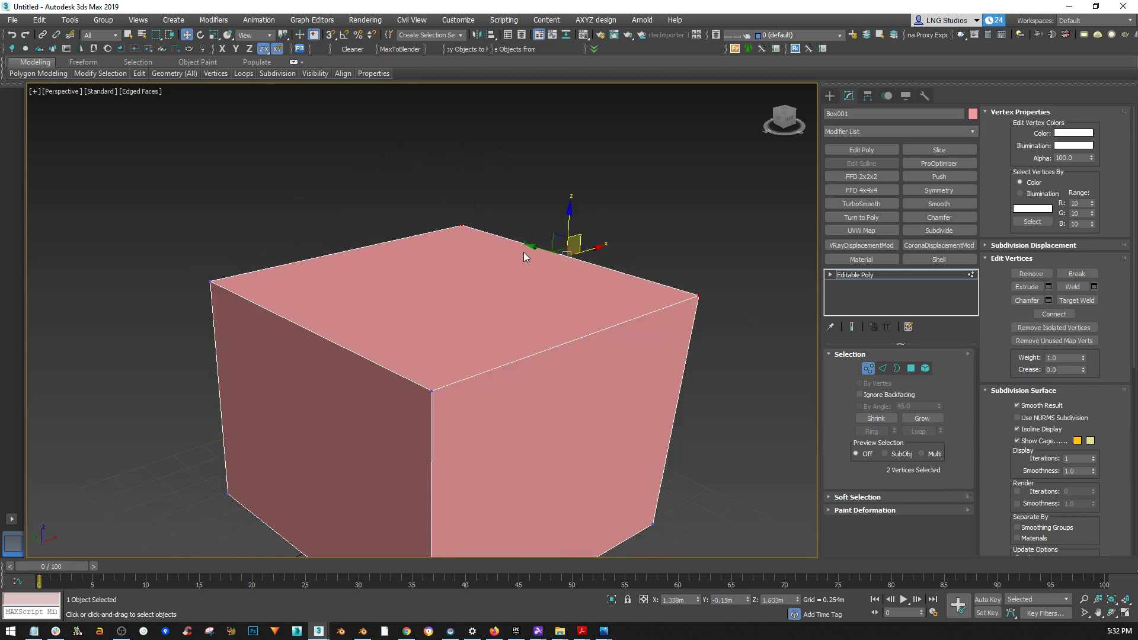
click(868, 369)
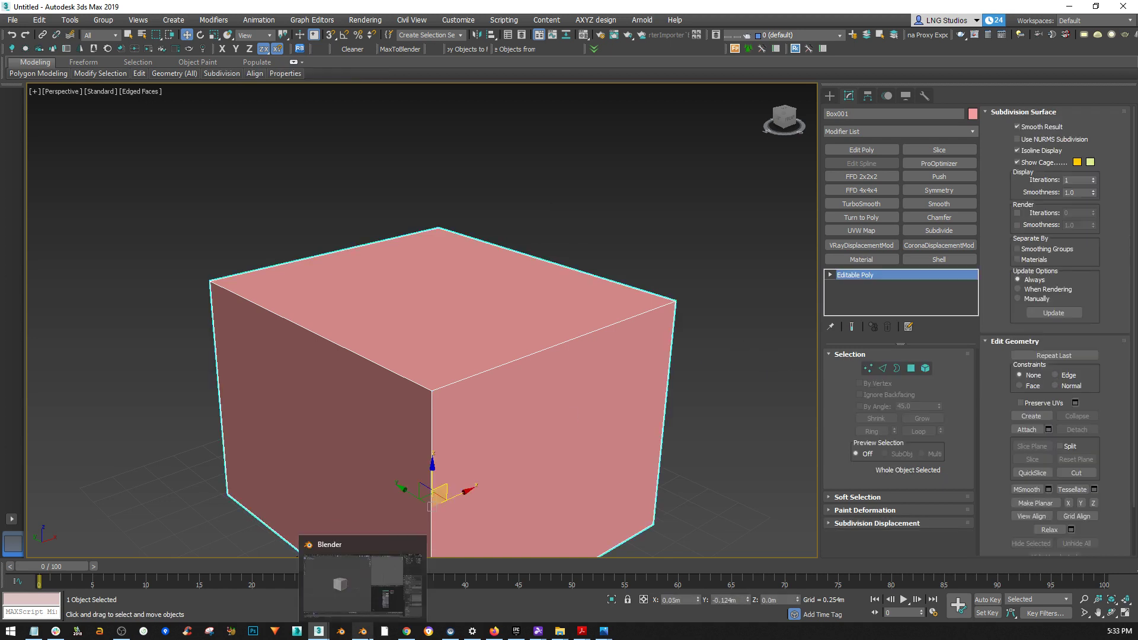
- Switch to Blender and delete the existing cube from the scene
click(363, 631)
middle_drag(363, 459, 362, 389)
scroll(352, 371, up, 2)
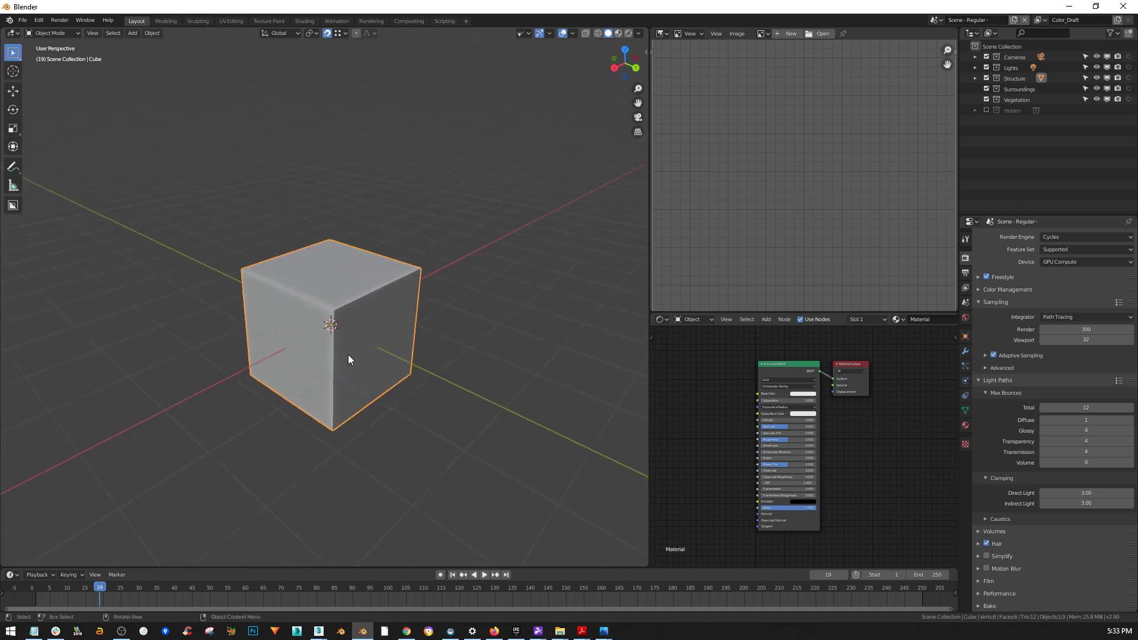
key(Delete)
- Add a new cube mesh, show the 3D view's sidebar and expand the Add Cube settings
key(shift+a)
mouse_move(344, 394)
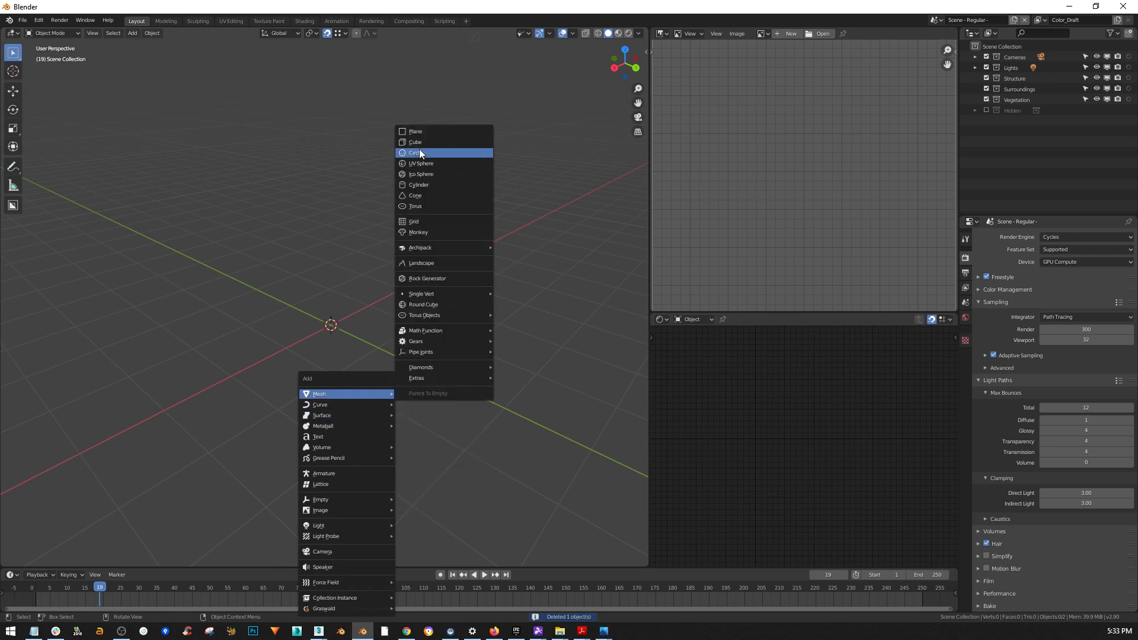
click(423, 141)
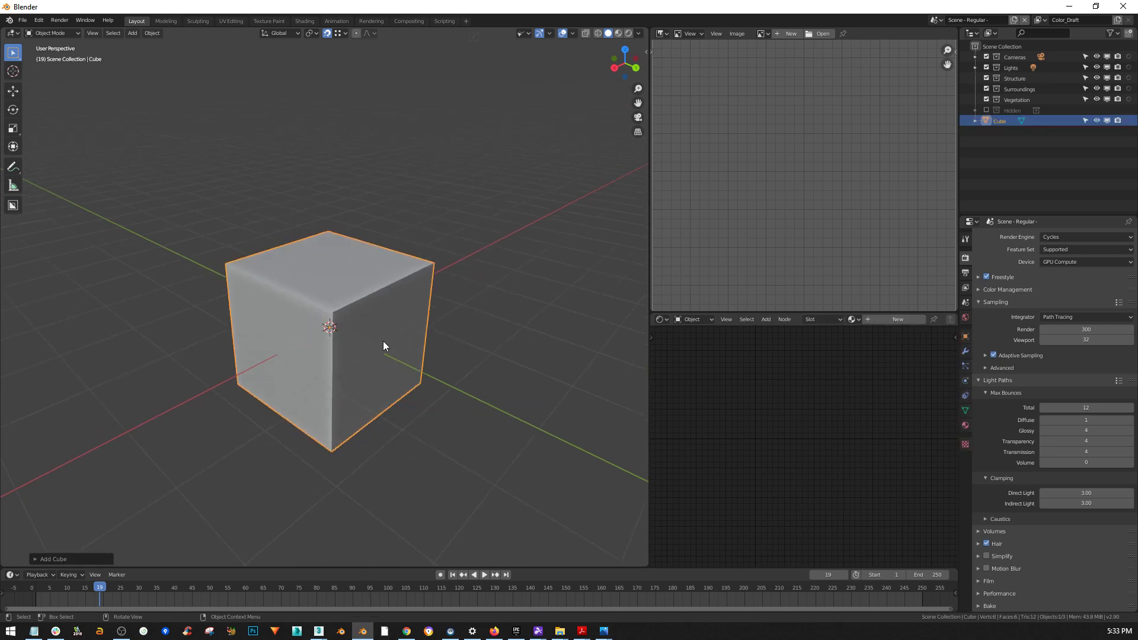
key(n)
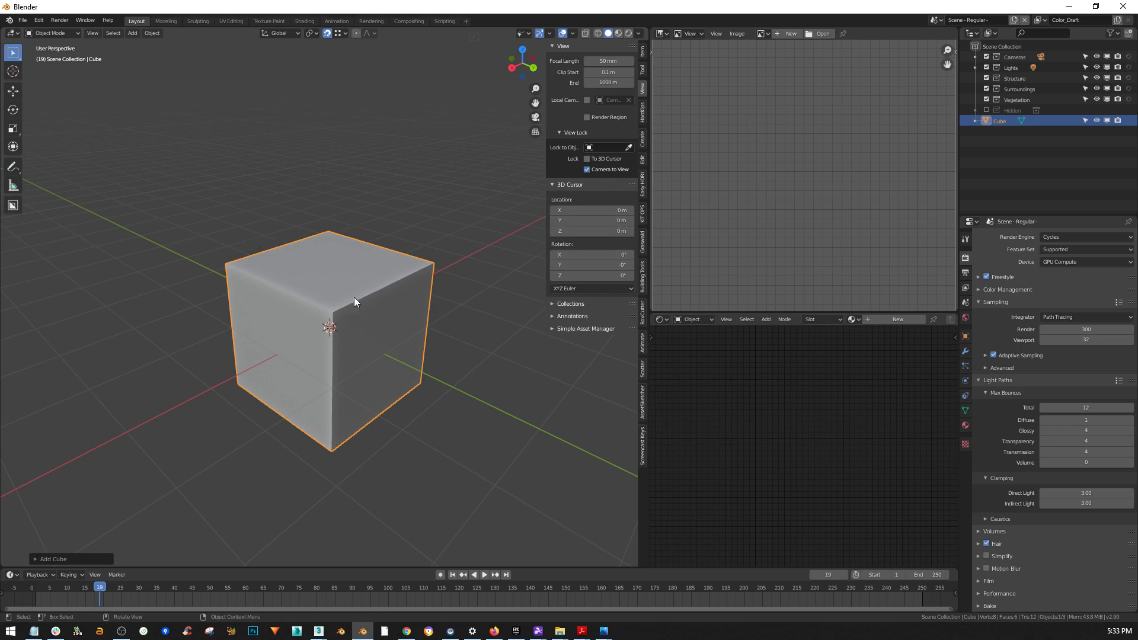
click(42, 558)
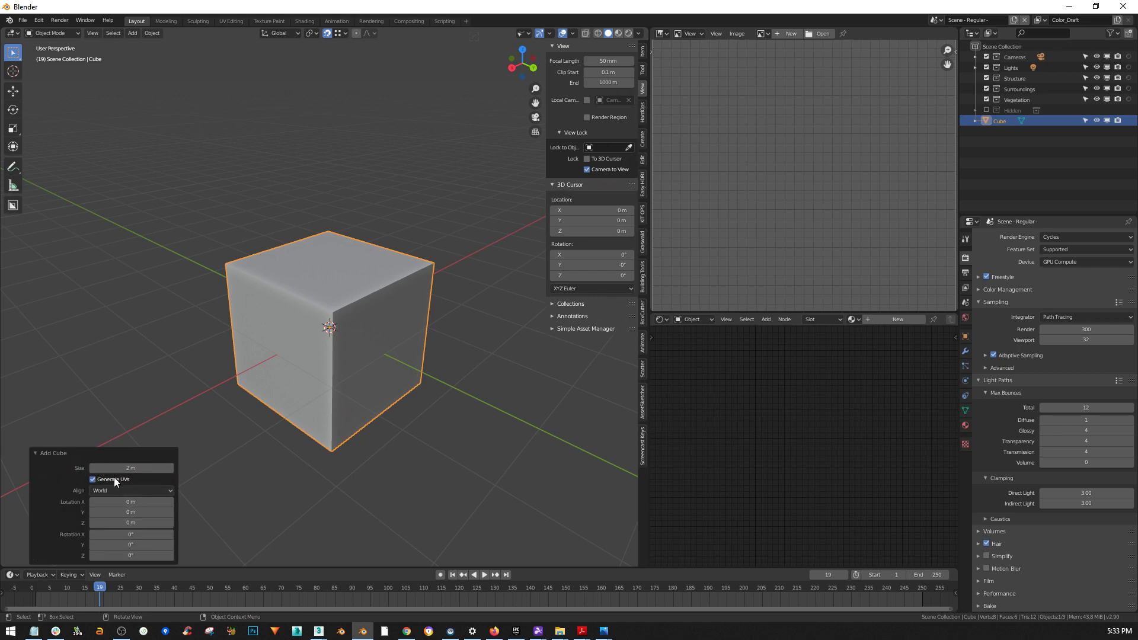
- Set the new cube's size to 1.89 m and its X location to -0.01 m, keeping World alignment
drag(128, 468, 125, 503)
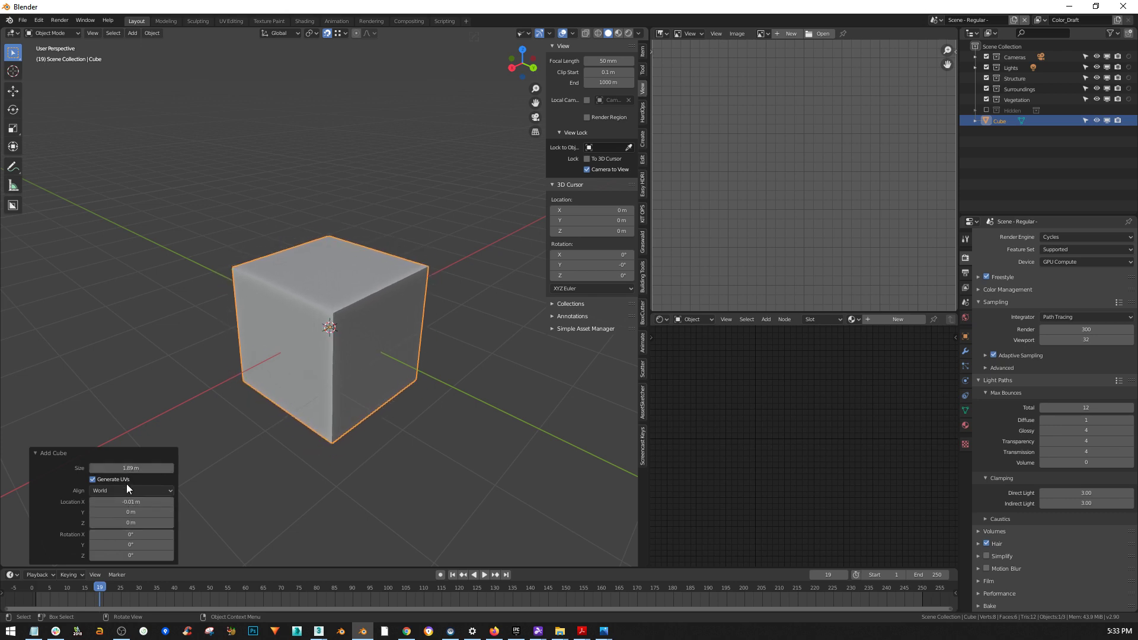
click(116, 490)
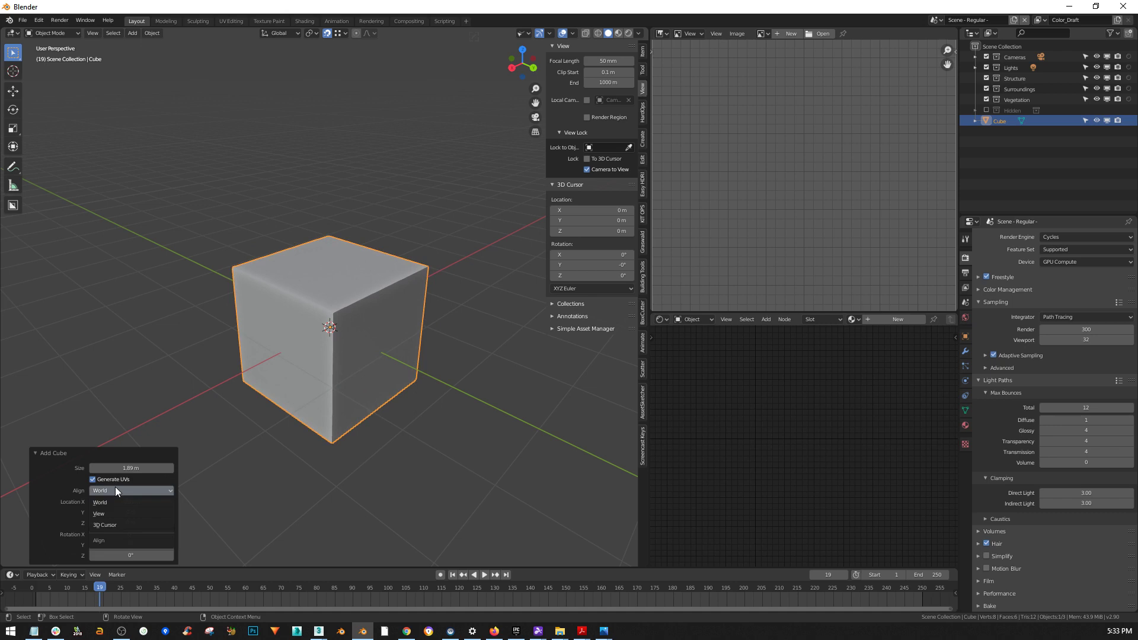
click(115, 486)
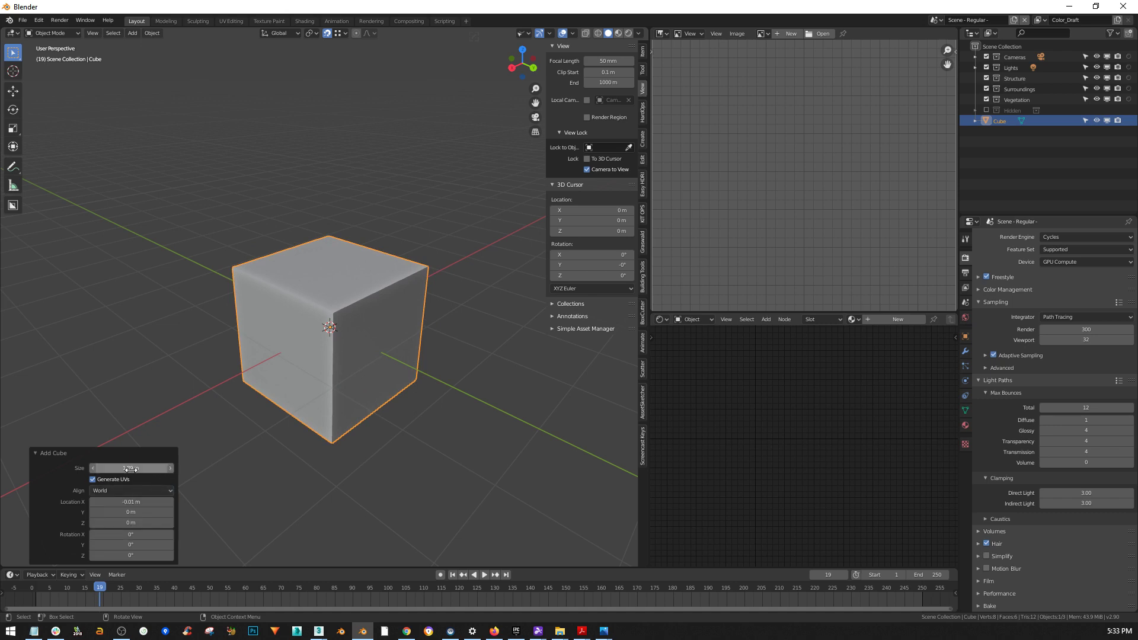
drag(130, 468, 106, 480)
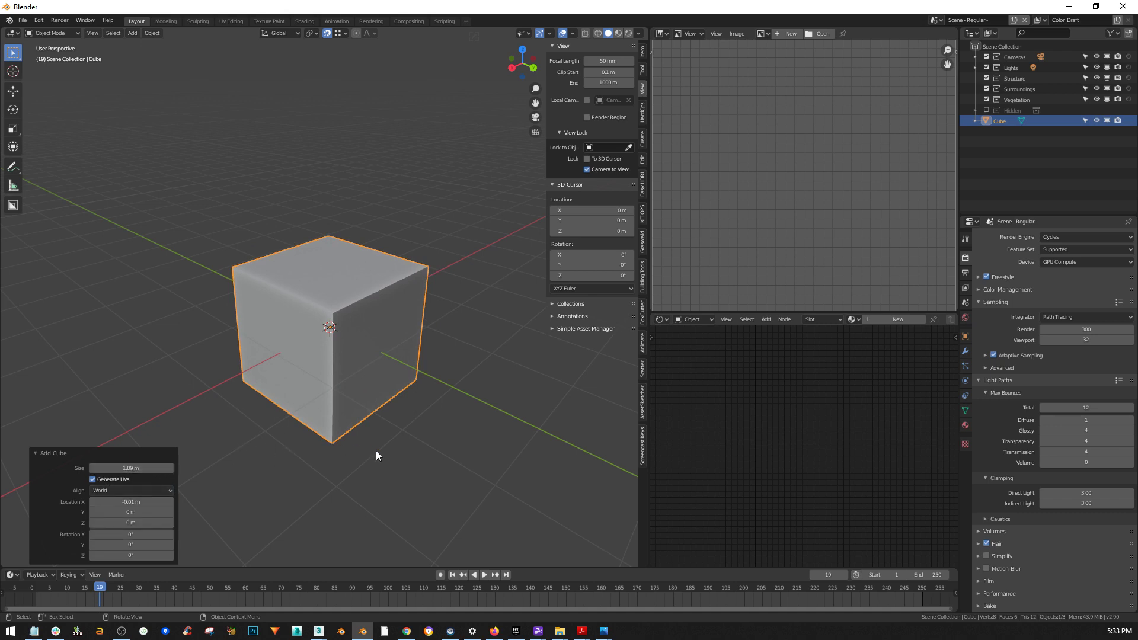
middle_drag(428, 435, 430, 430)
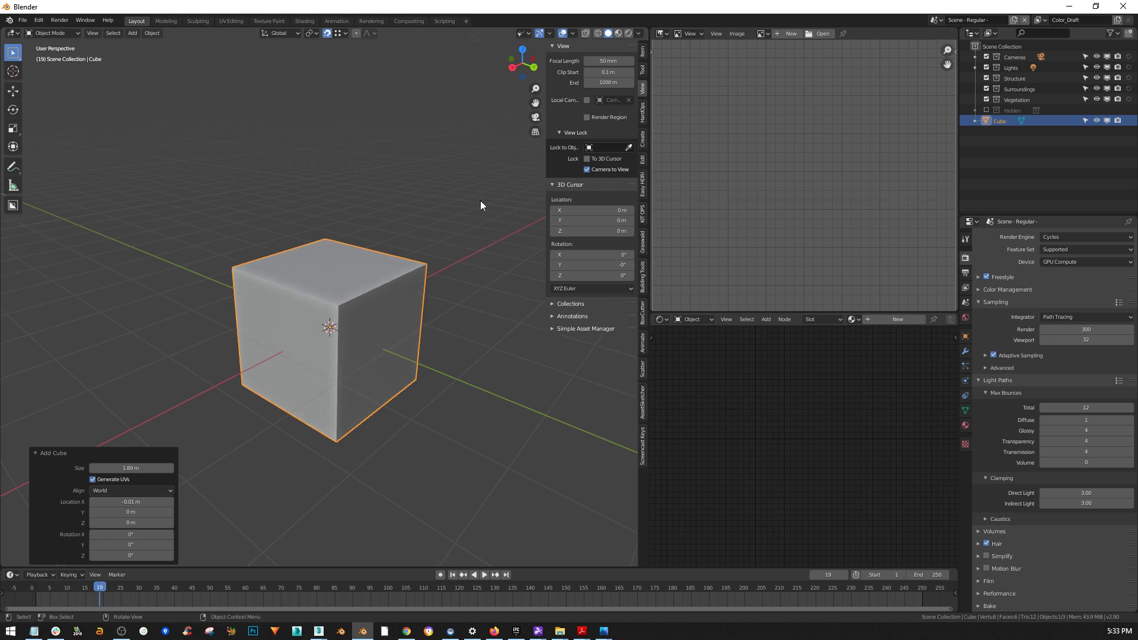
- Deselect and reselect the cube, and display its transform and dimension properties in the sidebar
click(480, 201)
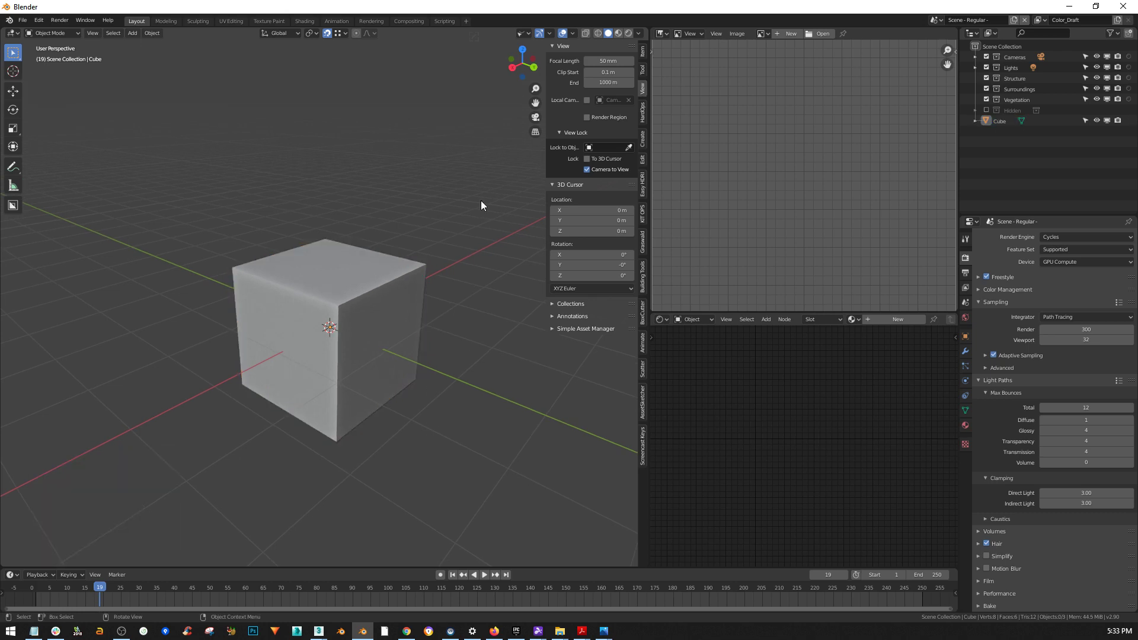
click(336, 308)
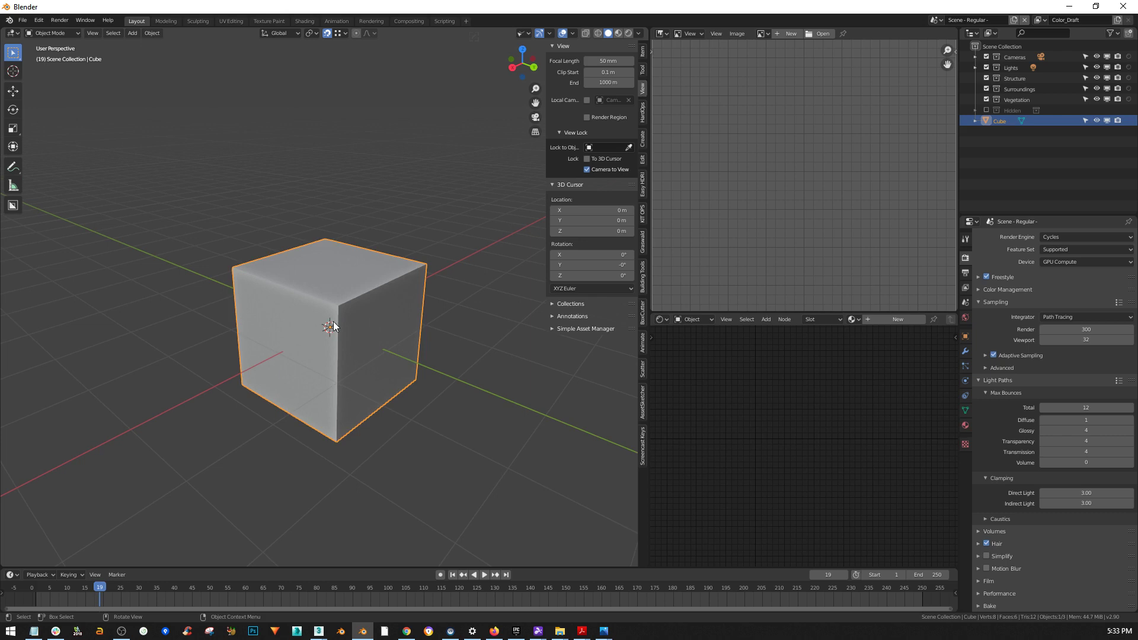
middle_drag(349, 325, 286, 357)
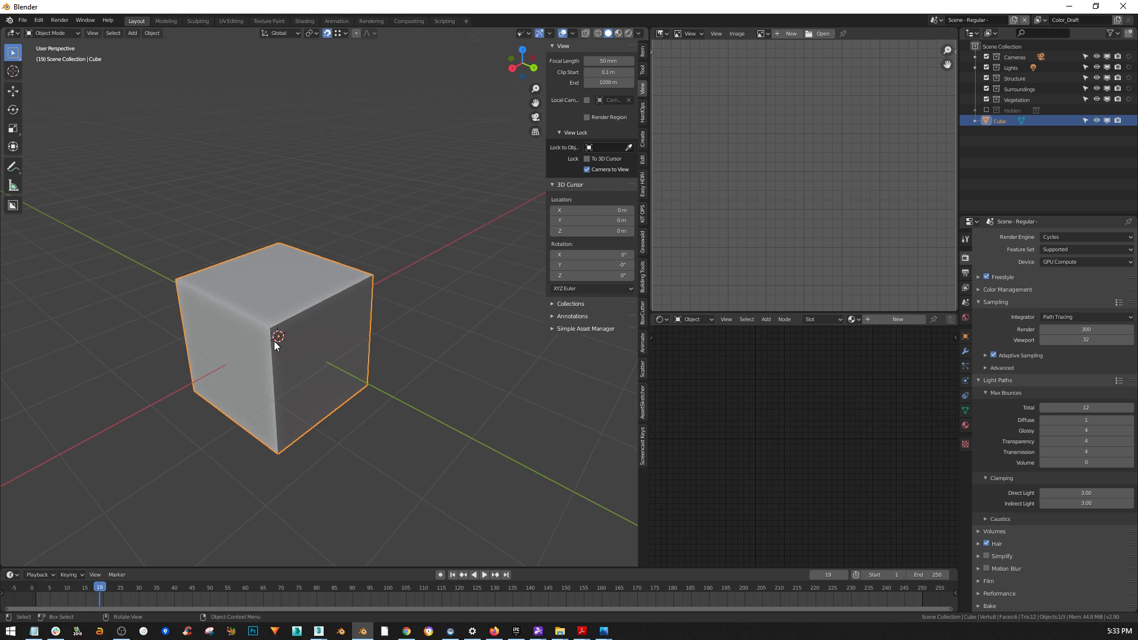
middle_drag(237, 450, 255, 425)
mouse_move(293, 299)
middle_down()
mouse_move(286, 327)
mouse_move(298, 316)
middle_up()
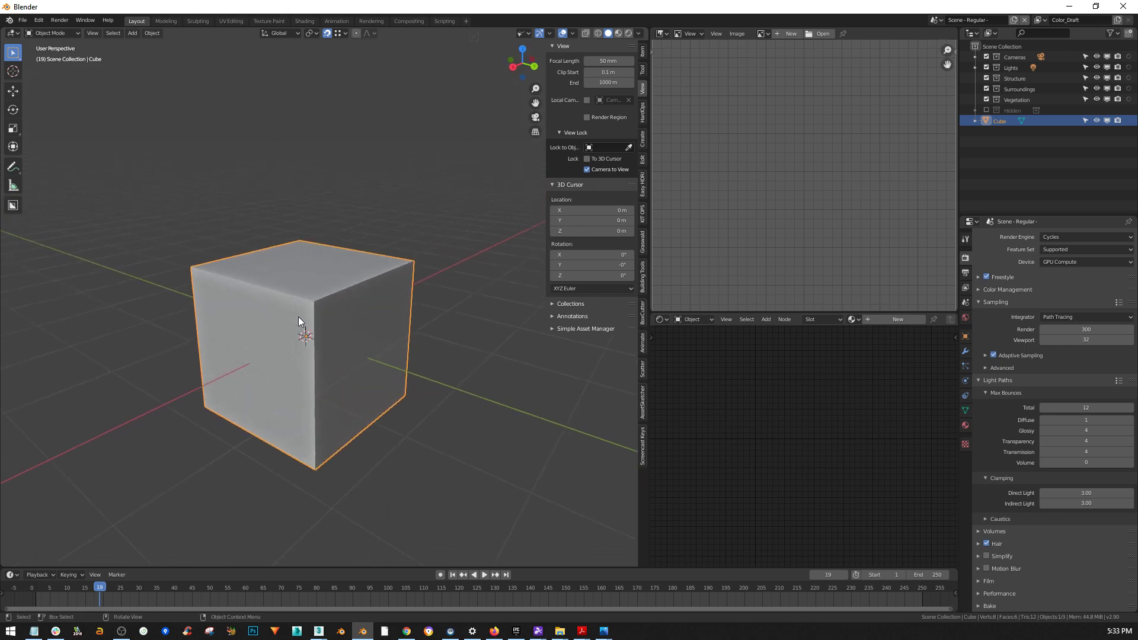
key(Tab)
key(Tab)
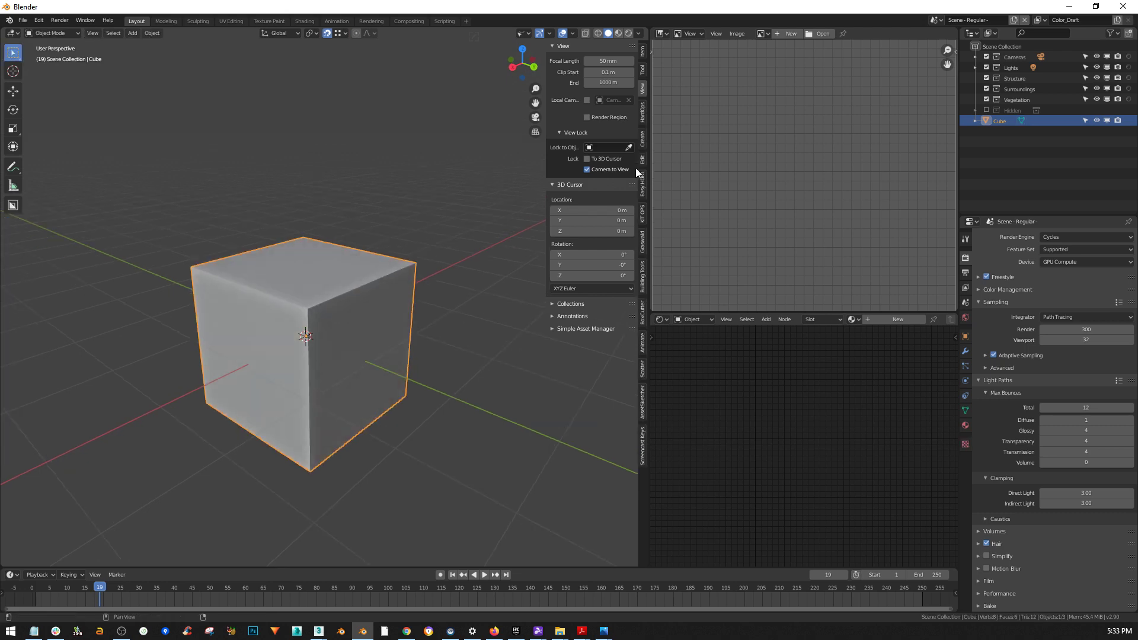
click(643, 54)
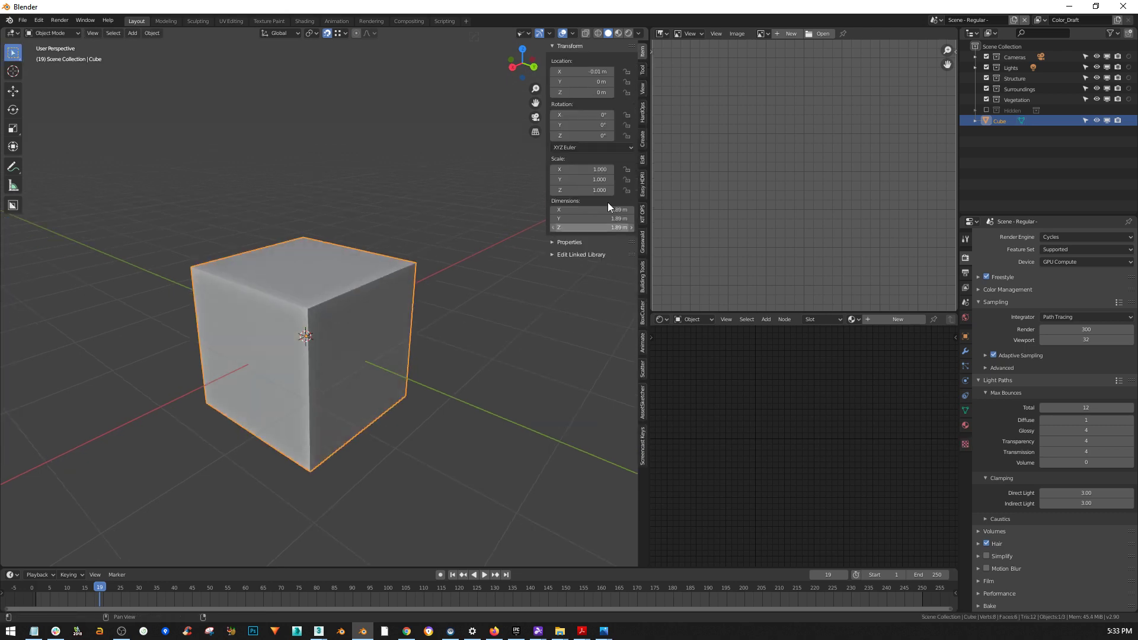
middle_drag(336, 358, 324, 360)
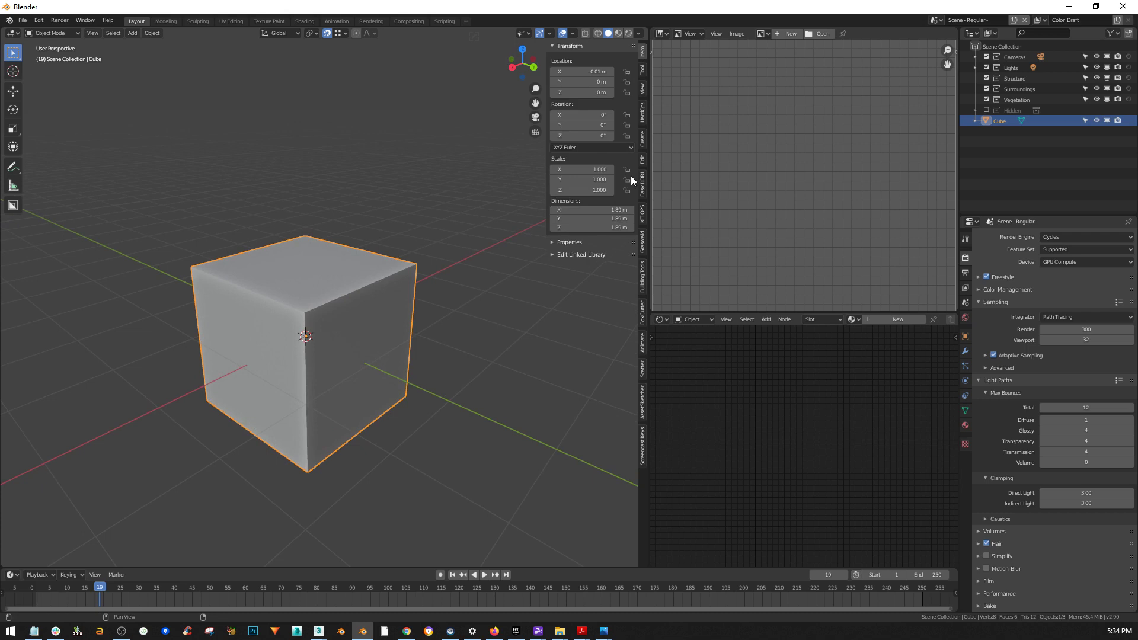
middle_drag(323, 401, 322, 393)
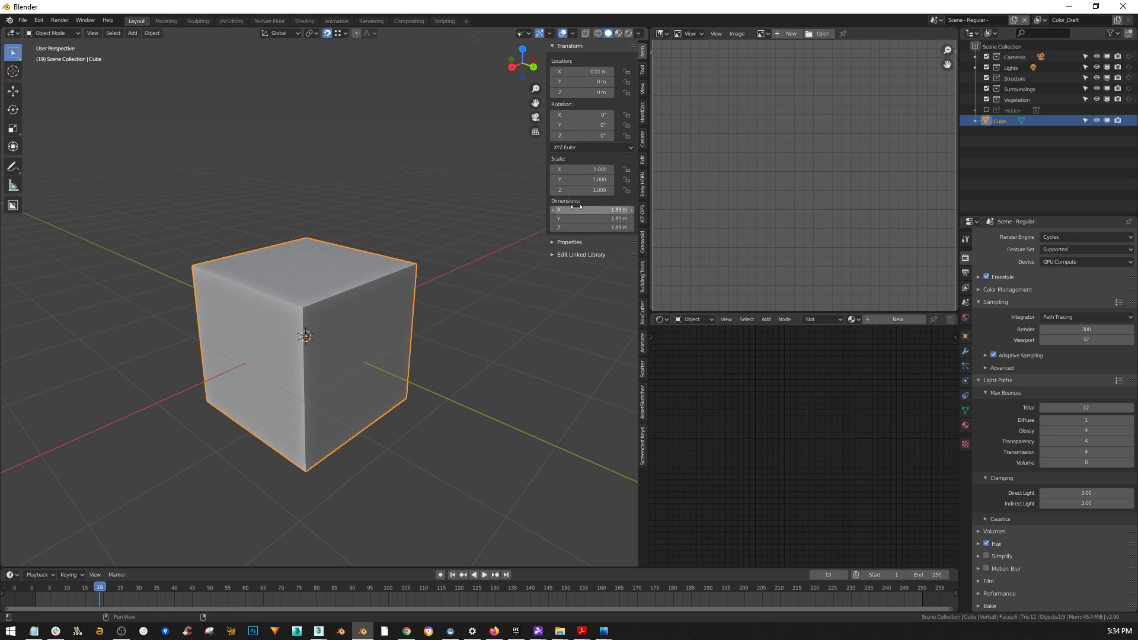
shift+middle_drag(328, 408, 315, 396)
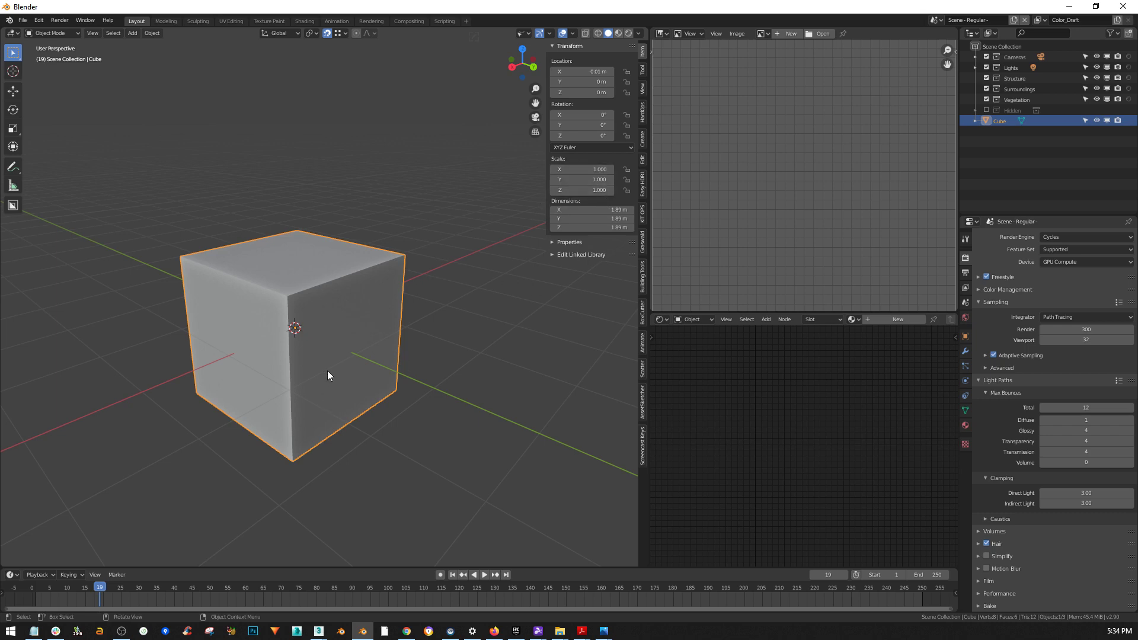
- Scale the cube in object mode, uniformly and then along X and Y, to about 3.36 × 2.32 × 2.3 m
key(s)
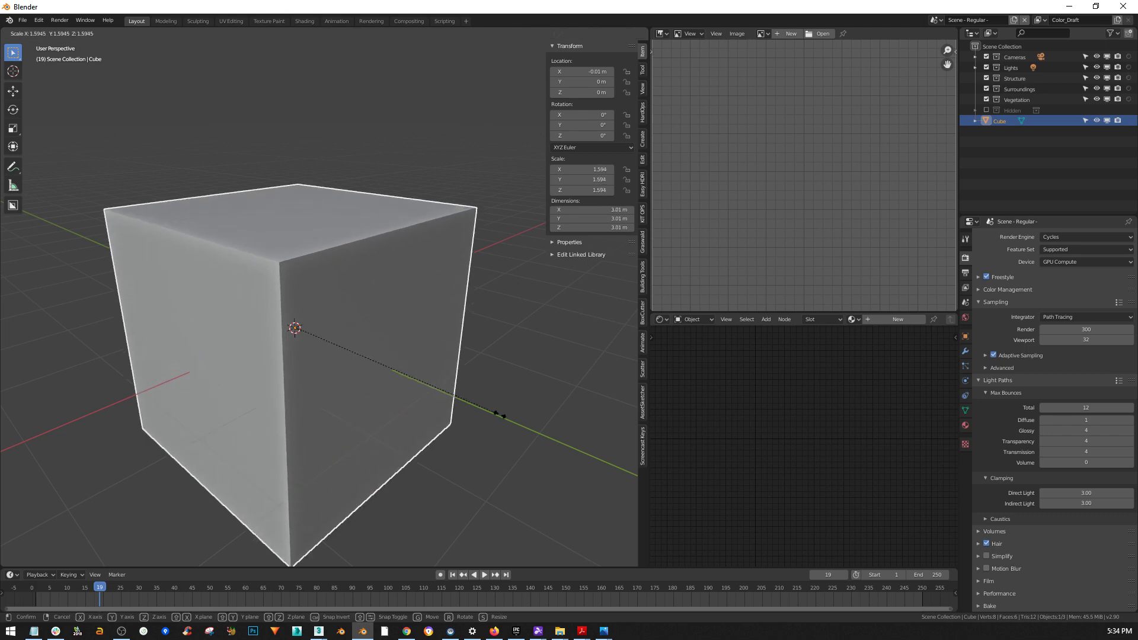
click(447, 395)
key(s)
key(x)
click(503, 360)
key(s)
key(y)
click(471, 404)
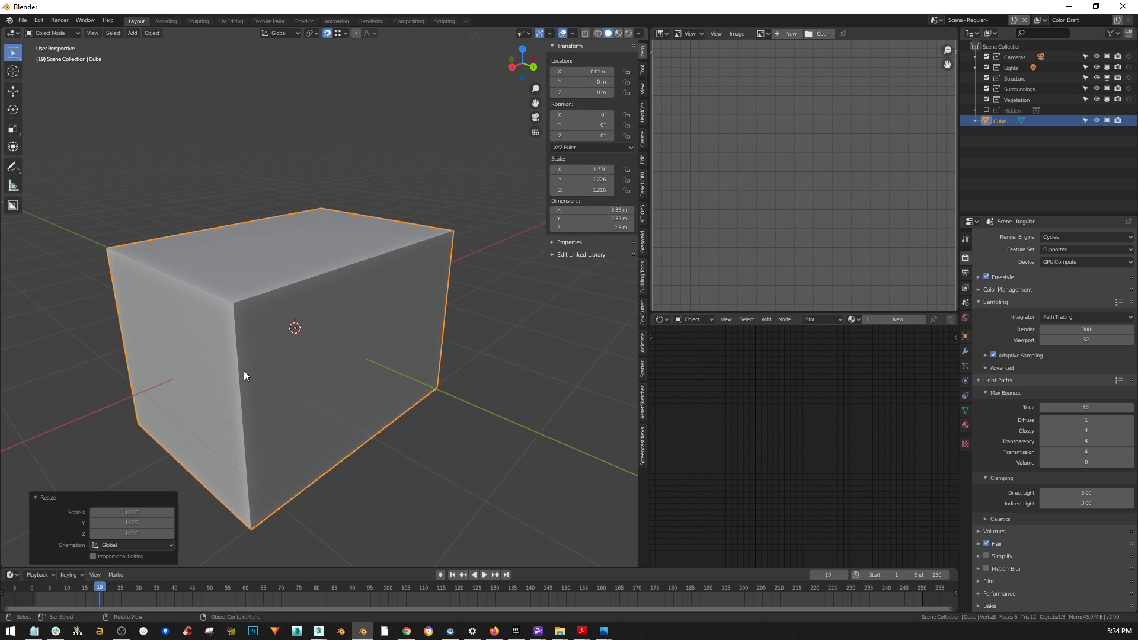
- Undo the three scale operations on the cube
key(ctrl+z)
key(ctrl+z)
key(ctrl+z)
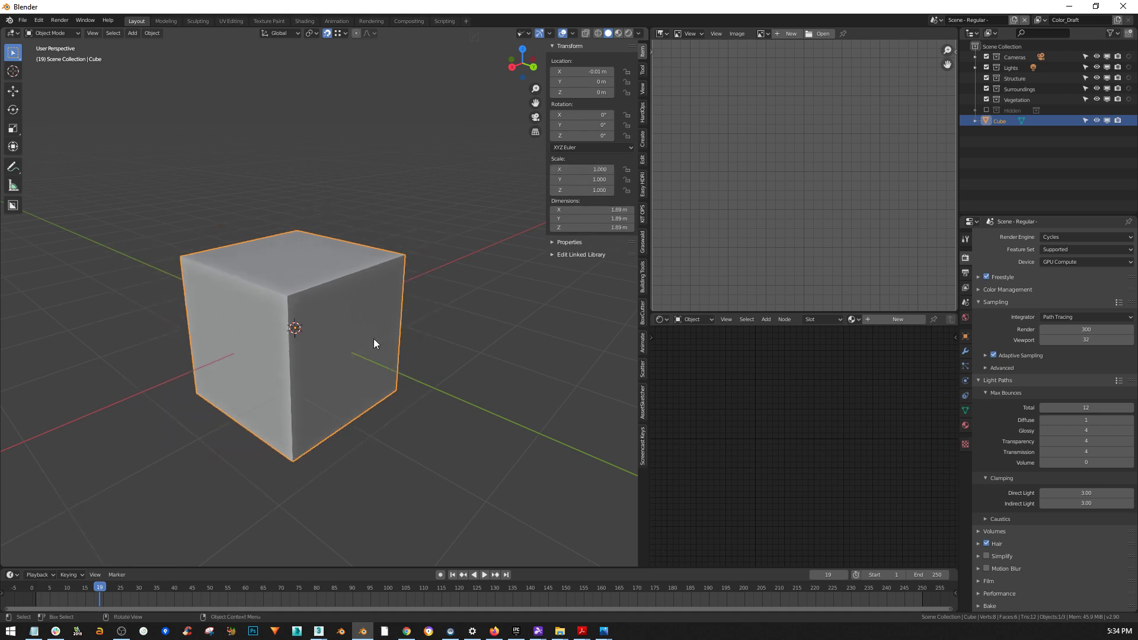
- Enter edit mode and move the cube's top face up, making the cube about 2.24 m high
middle_drag(315, 363, 365, 363)
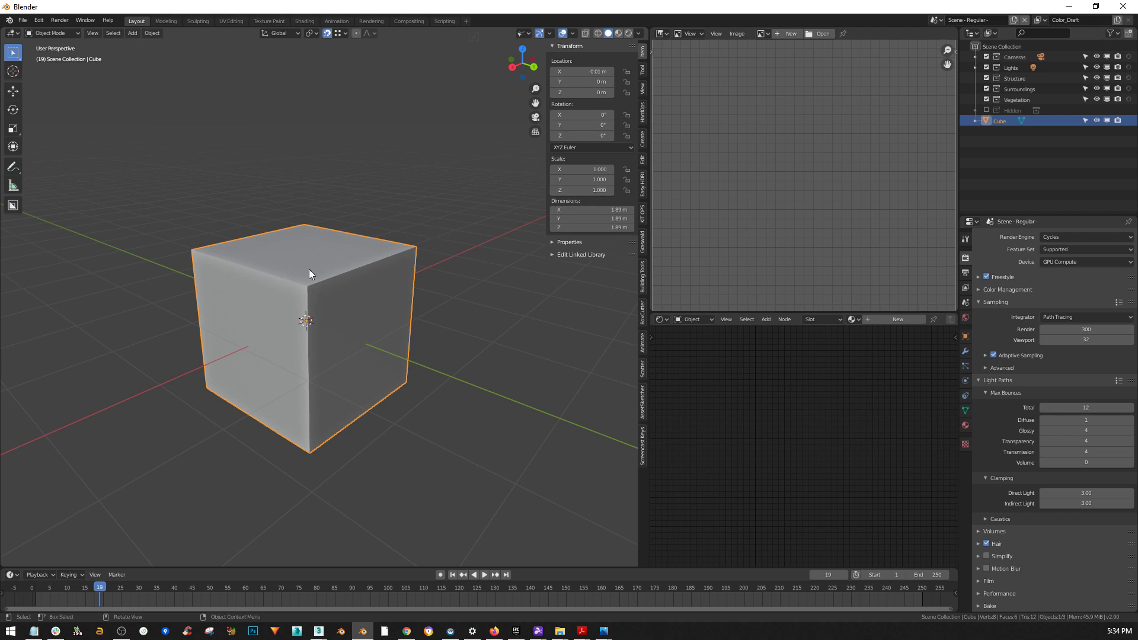
key(Tab)
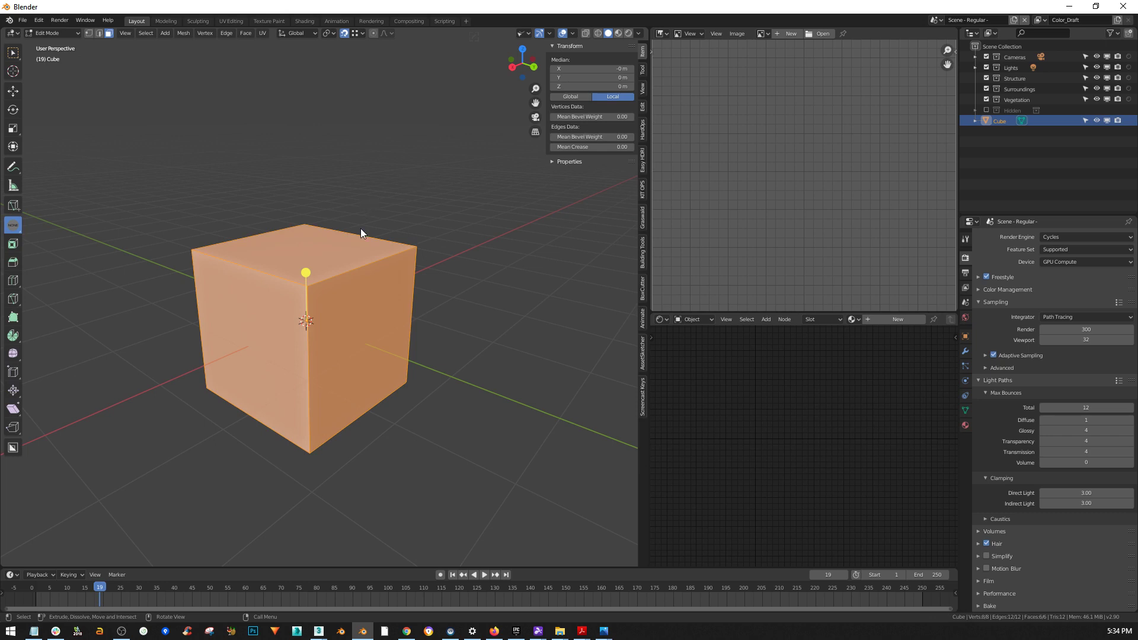
click(359, 252)
key(g)
key(z)
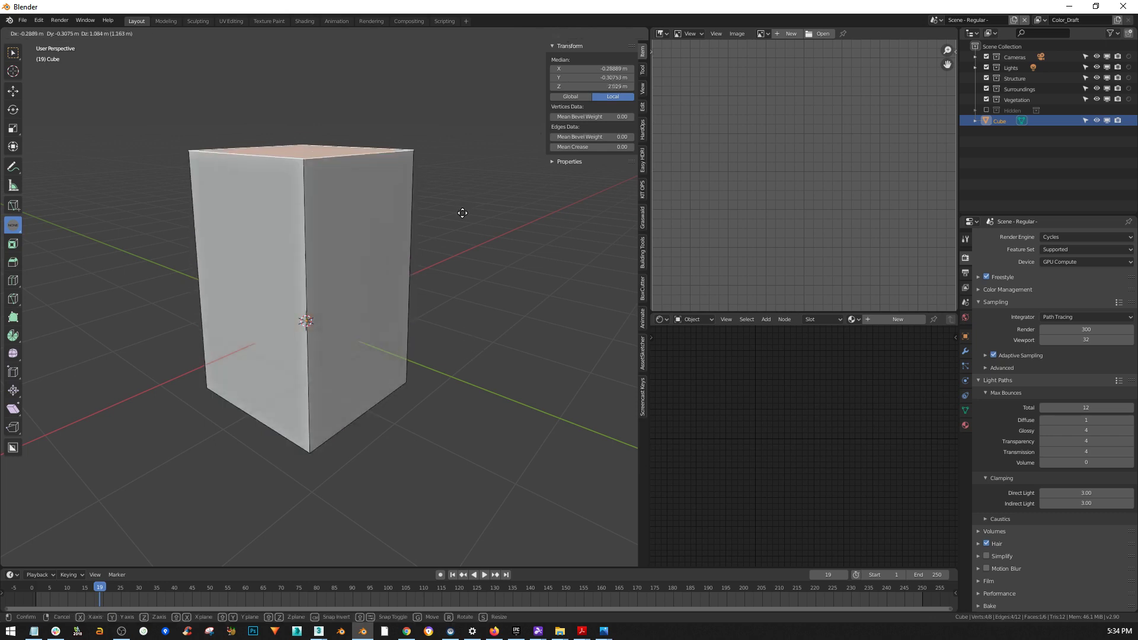
click(466, 279)
- Move the cube's front-left side face outward about 0.63 m along the X axis and return to object mode
click(243, 343)
key(g)
key(x)
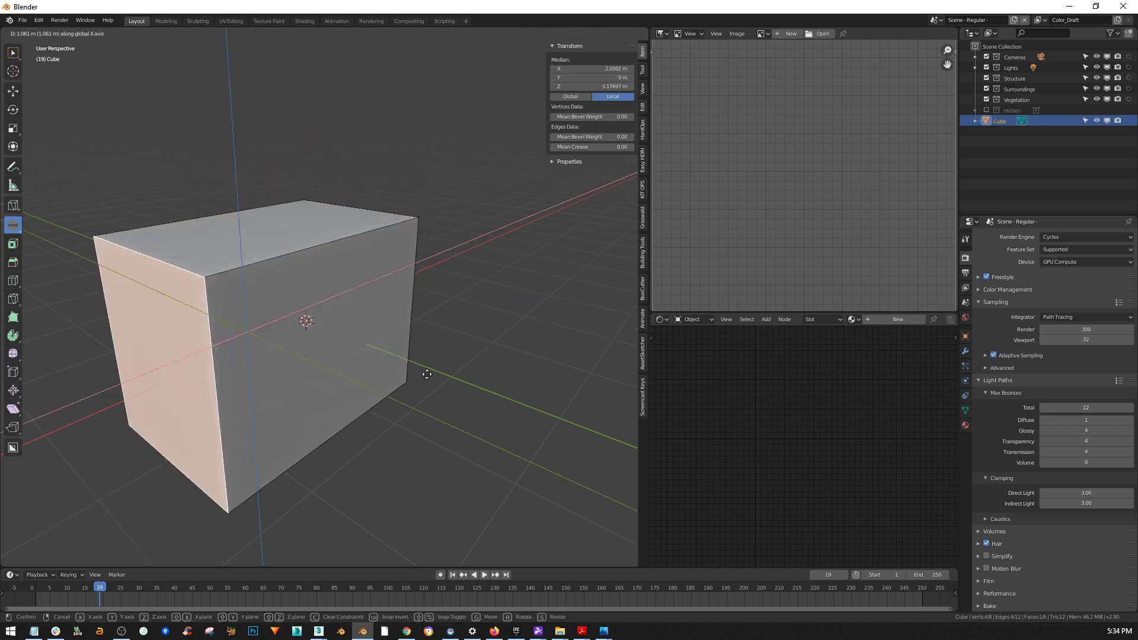
click(474, 397)
middle_drag(402, 407, 391, 403)
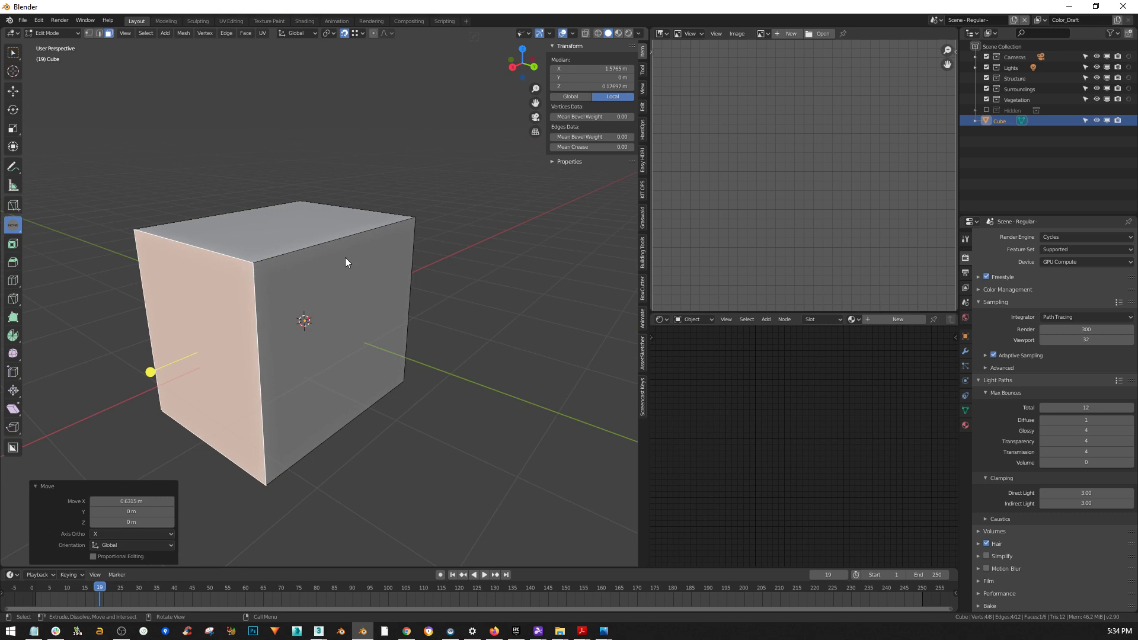
key(Tab)
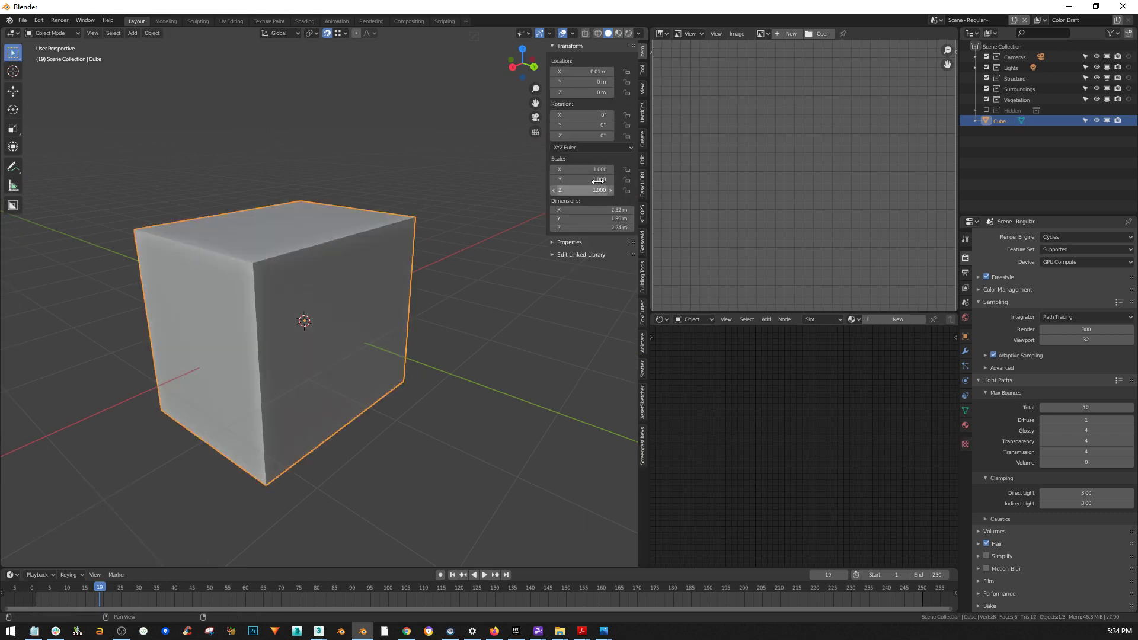
middle_drag(296, 403, 329, 425)
- Try to scale the cube's whole mesh in edit mode, cancel the scaling and return to object mode
key(Tab)
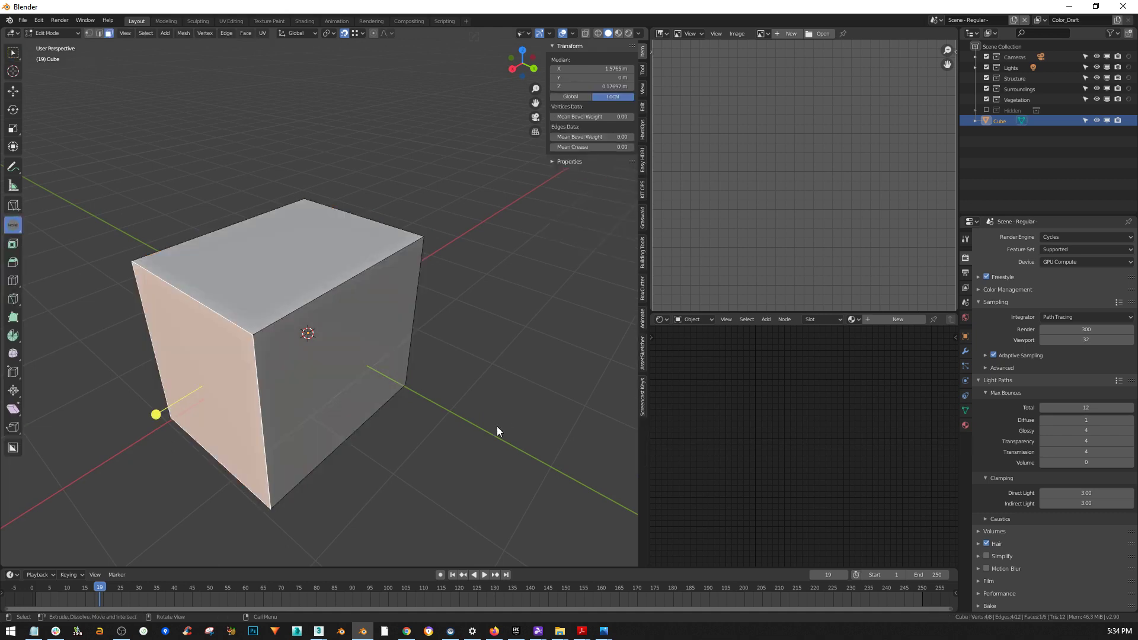
key(a)
key(s)
key(Escape)
key(Tab)
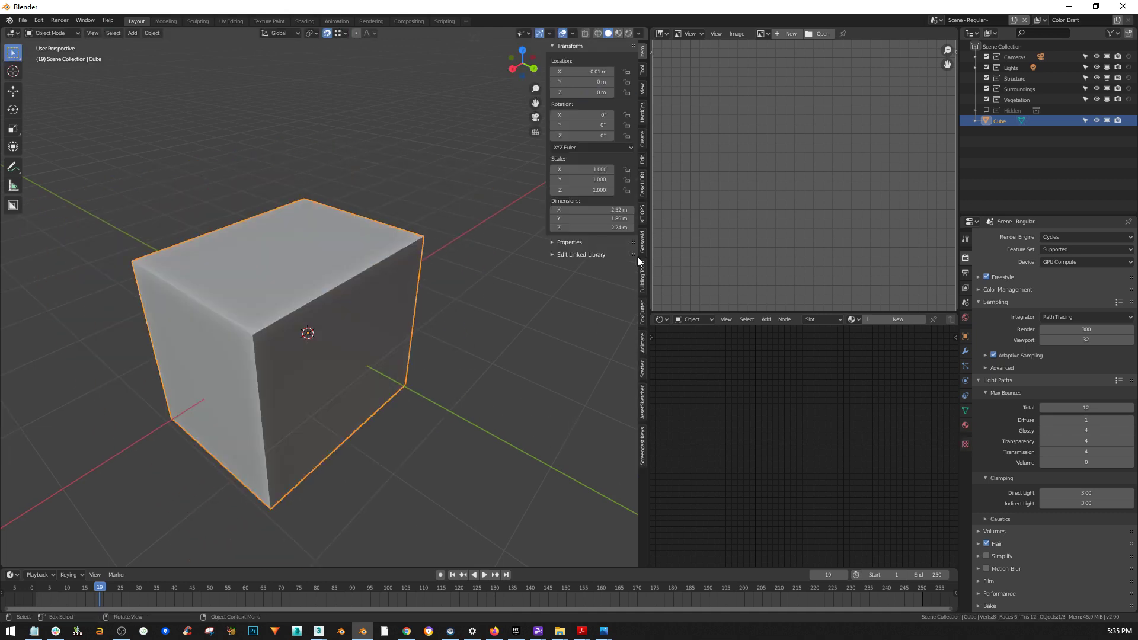
- Set the cube's dimensions to 4 m in X, 5 m in Y and 2 m in Z
middle_drag(402, 420, 346, 378)
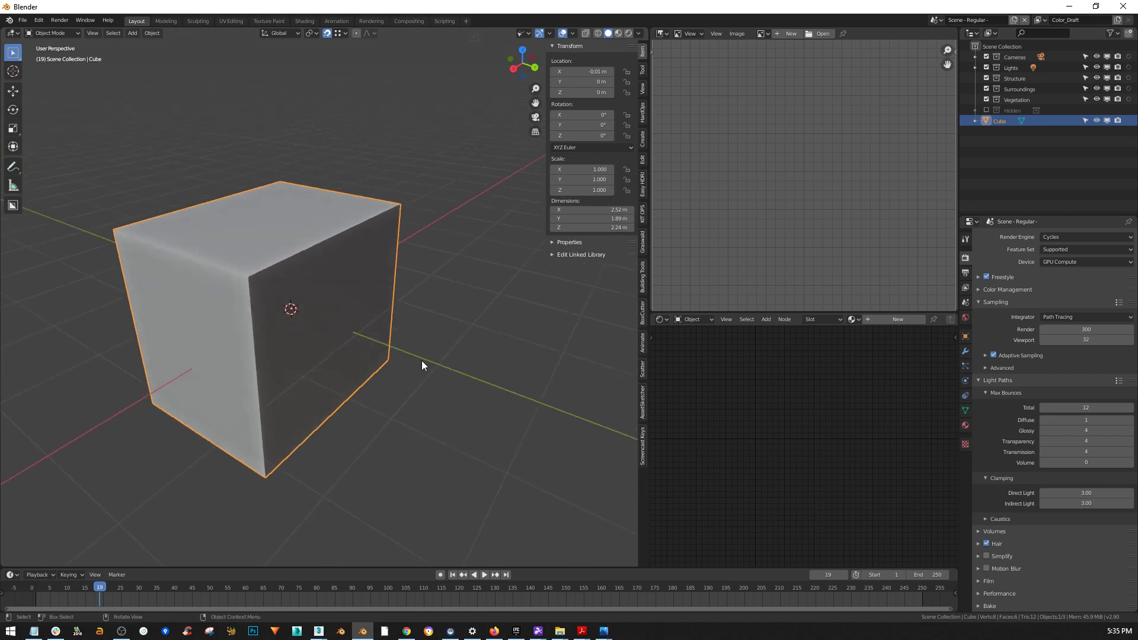
click(612, 208)
text(4)
key(Return)
click(619, 219)
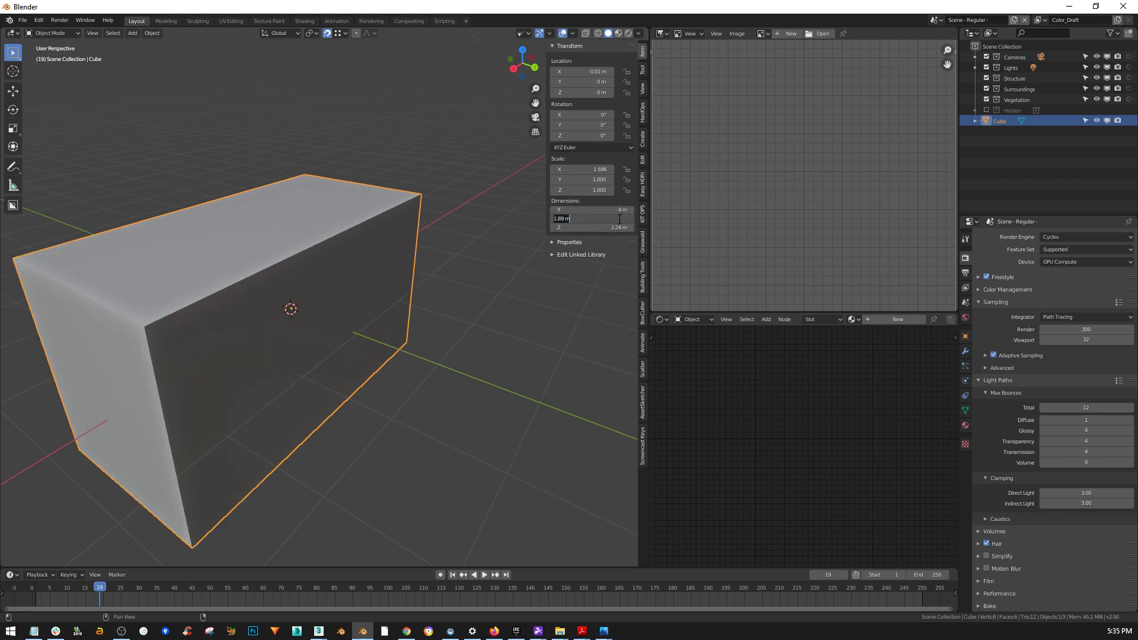
text(5)
key(Return)
click(615, 228)
text(2)
key(Return)
scroll(297, 308, down, 4)
middle_drag(296, 299, 392, 297)
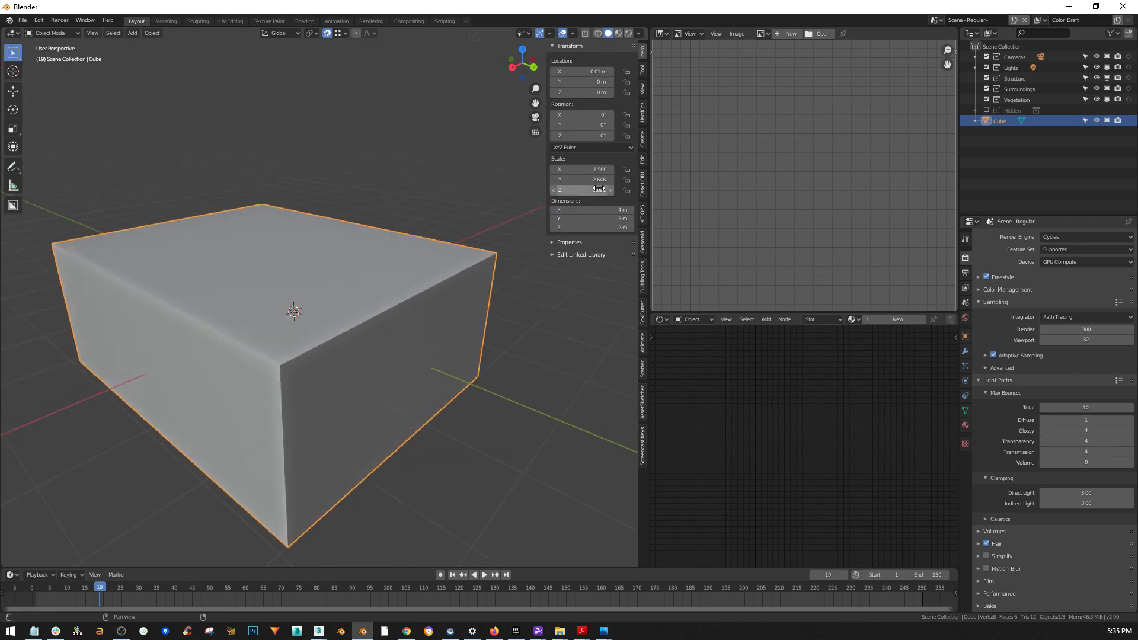
middle_drag(304, 396, 358, 328)
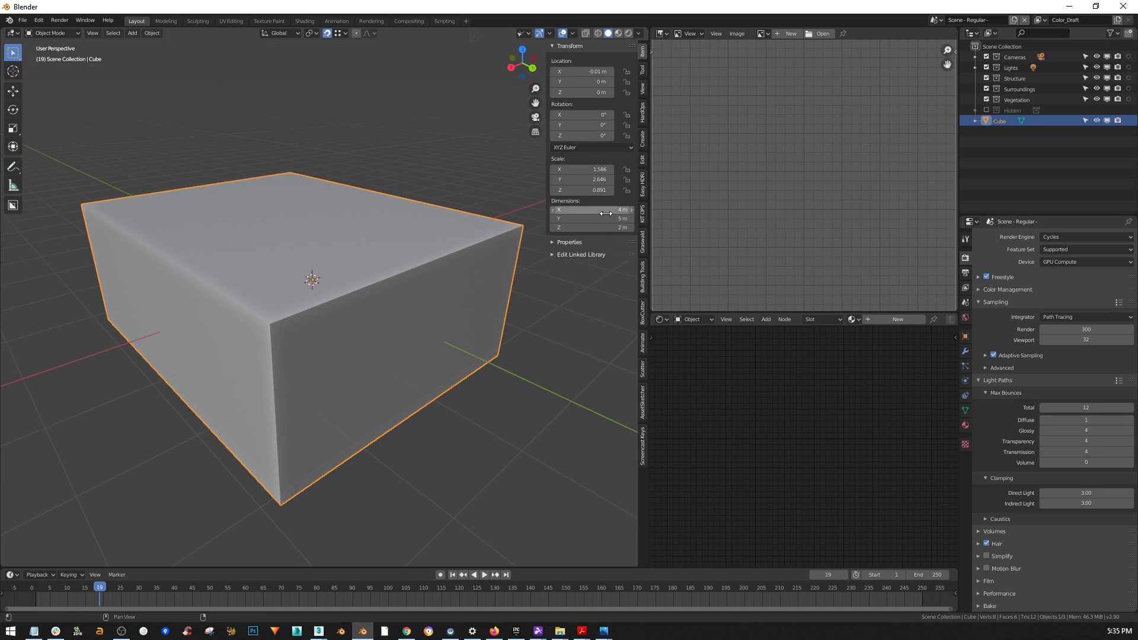
middle_drag(503, 308, 404, 320)
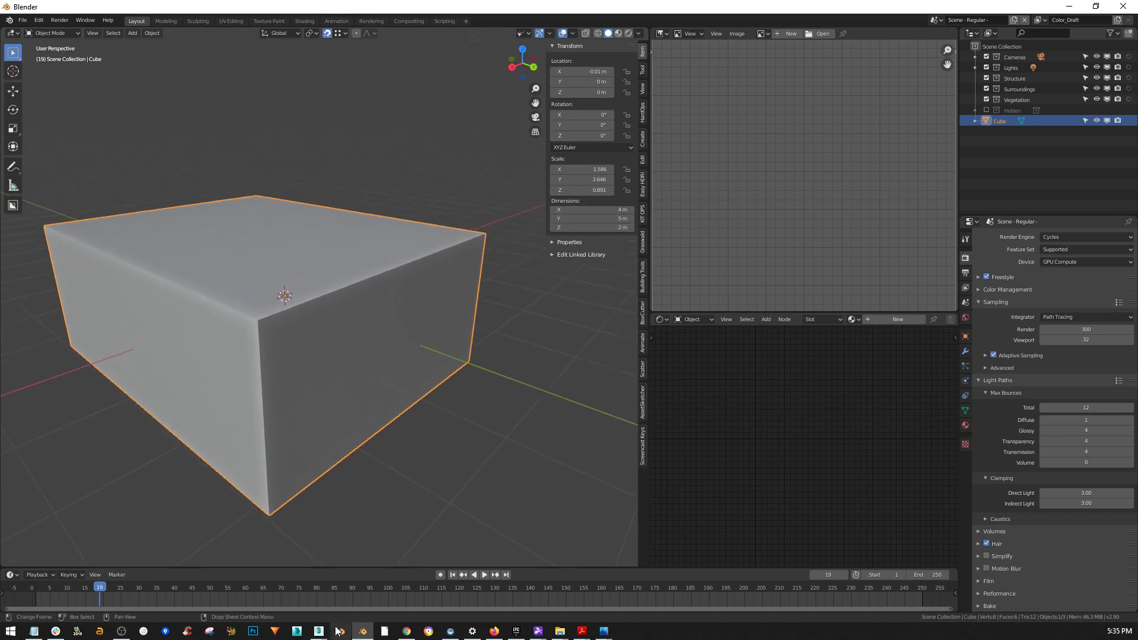
- Switch to 3ds Max and scale the box to about 198% along X and 147% along Y
mouse_move(341, 631)
click(371, 592)
middle_drag(555, 377, 564, 265)
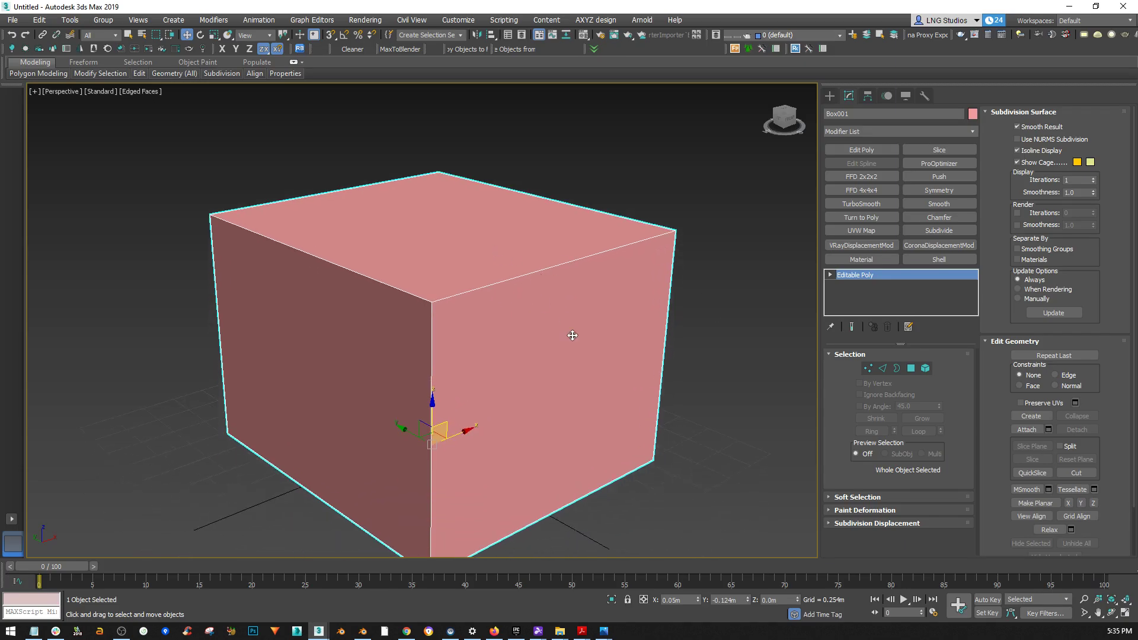
key(e)
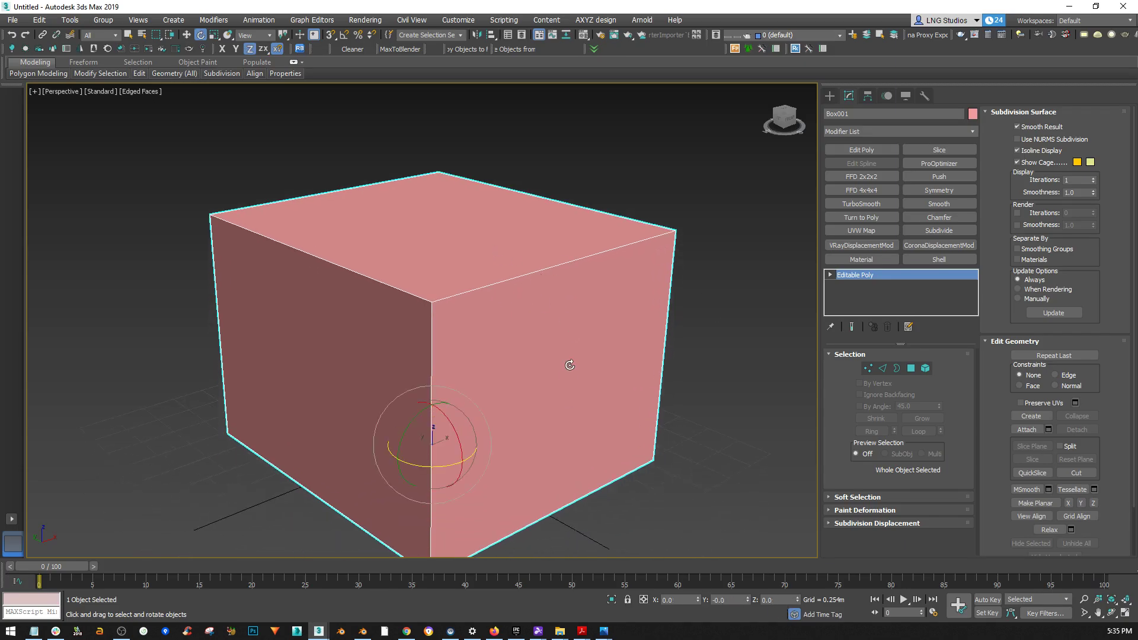
key(r)
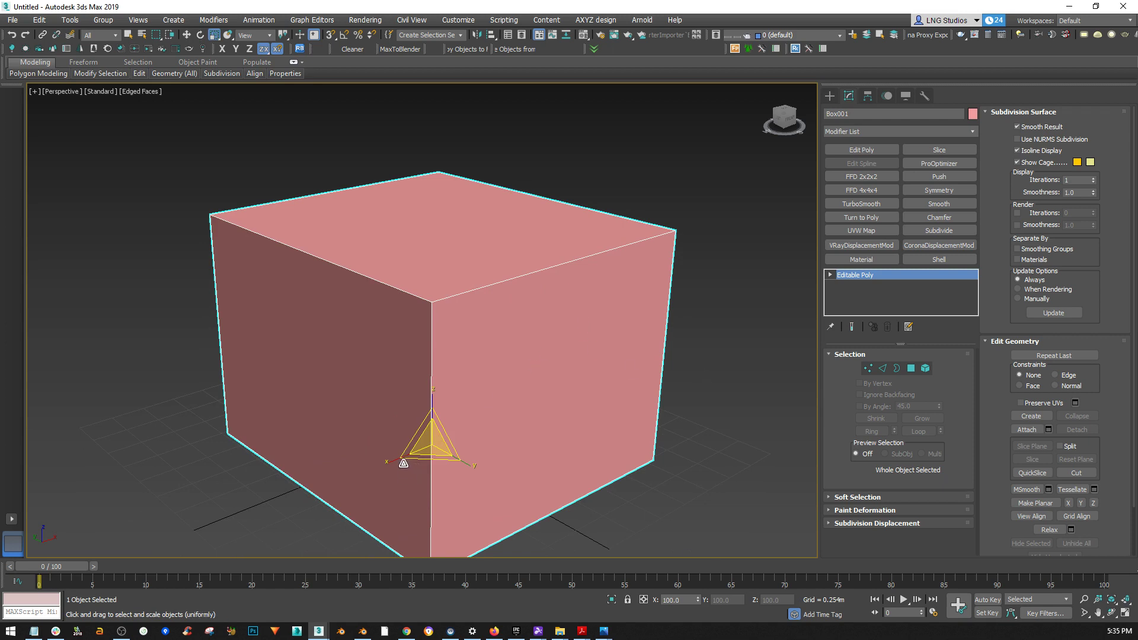
drag(394, 461, 513, 419)
scroll(513, 419, down, 2)
middle_drag(513, 419, 493, 333)
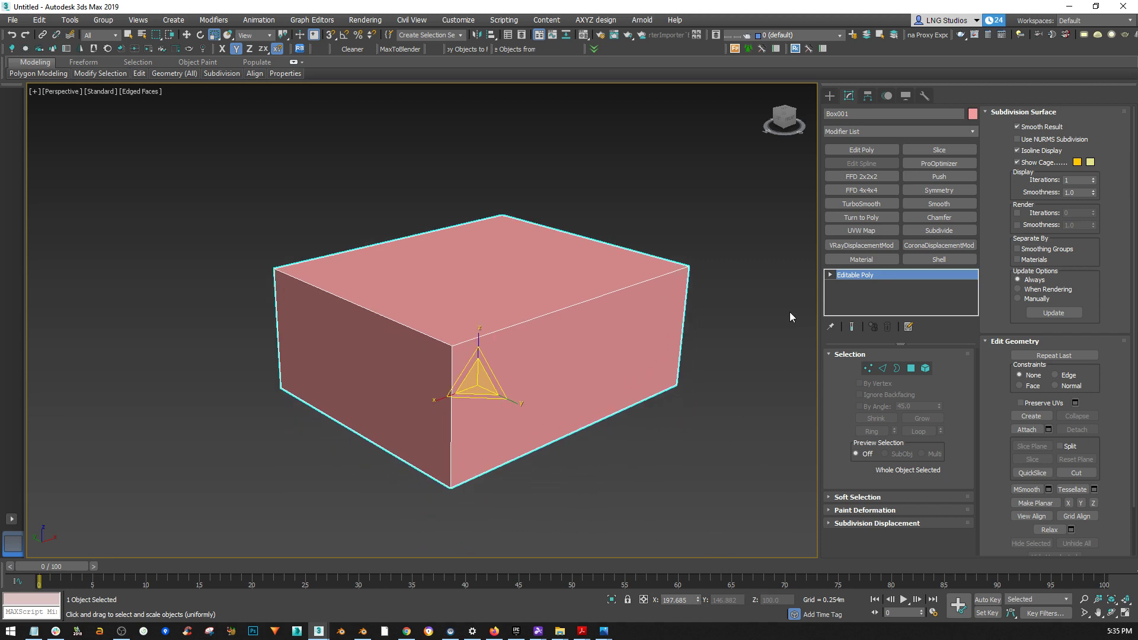
middle_drag(586, 338, 498, 349)
scroll(470, 346, up, 4)
scroll(470, 346, down, 4)
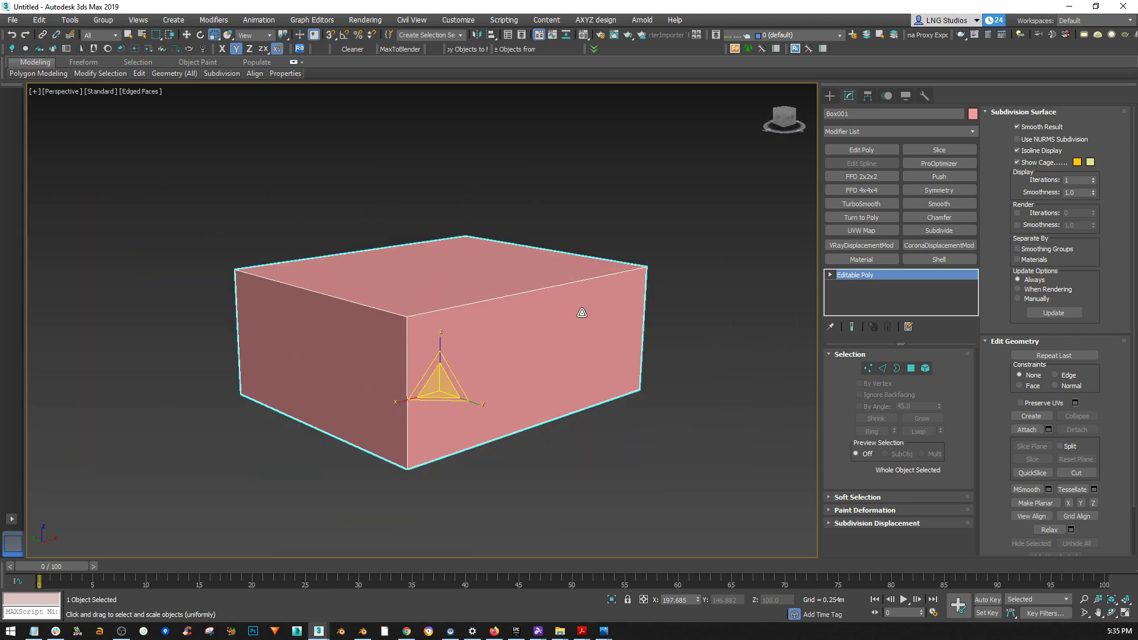
- Switch to Blender and set the cube's dimensions to 5.4 m in Y and 1.8 m in Z
alt+middle_drag(487, 377, 486, 387)
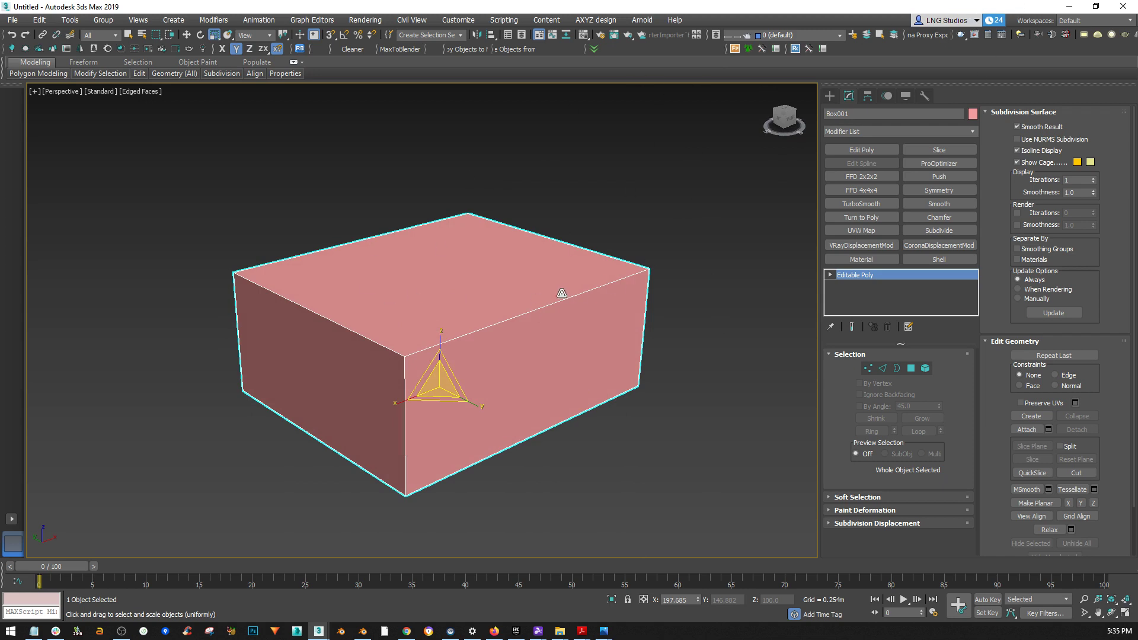
click(1068, 6)
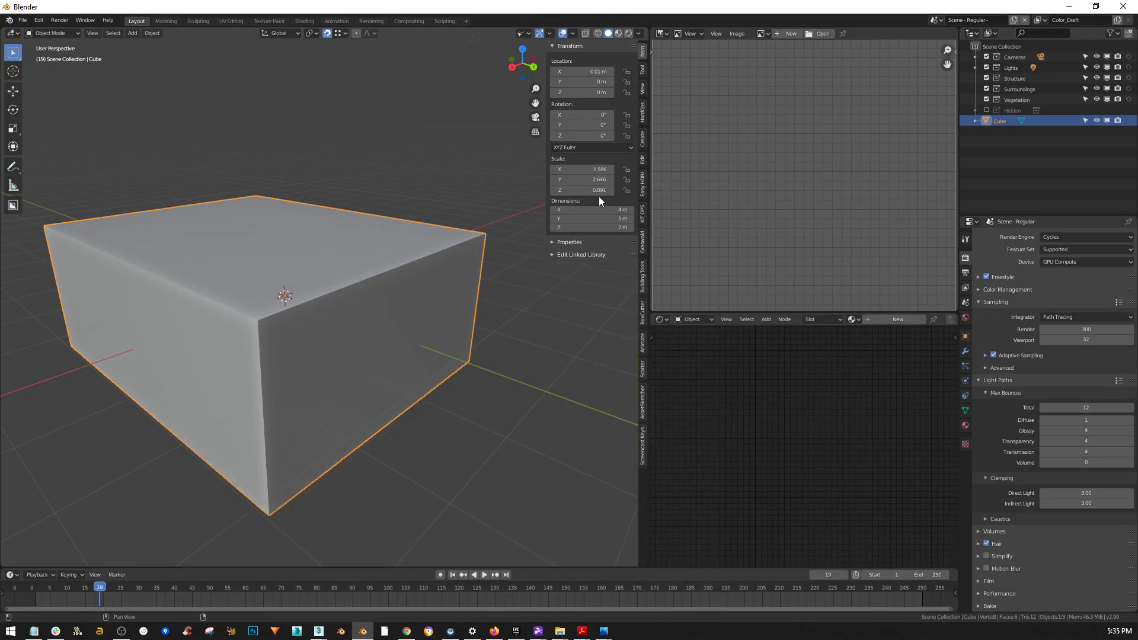
middle_drag(316, 312, 239, 245)
middle_drag(131, 263, 253, 360)
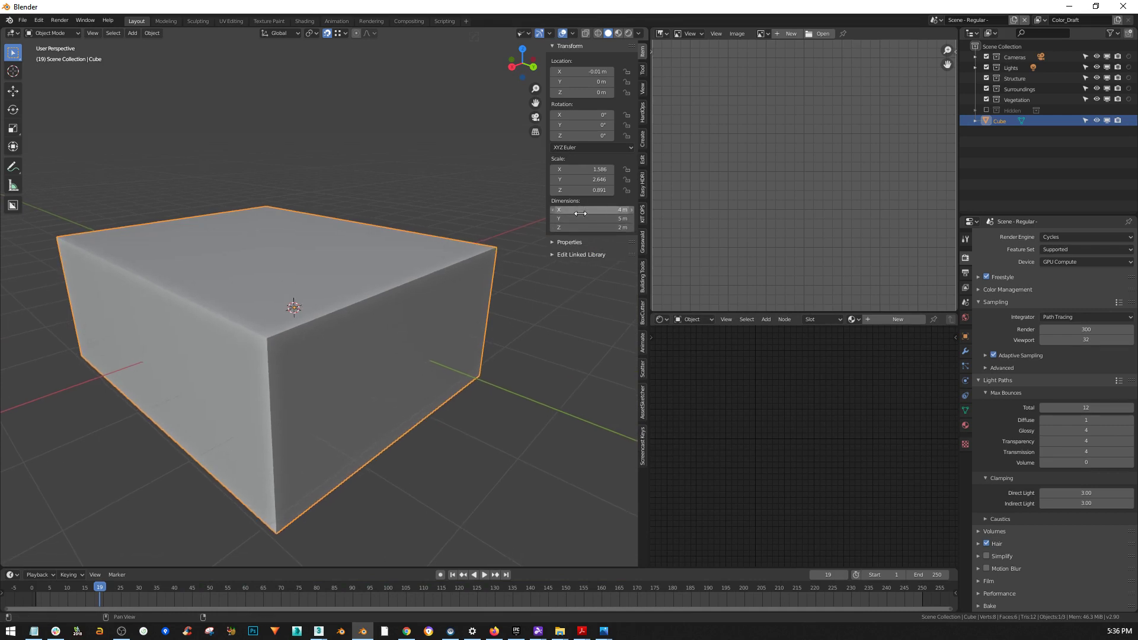
mouse_move(573, 211)
mouse_down()
mouse_move(598, 210)
mouse_move(590, 227)
mouse_move(569, 228)
mouse_move(583, 227)
mouse_up()
key(Escape)
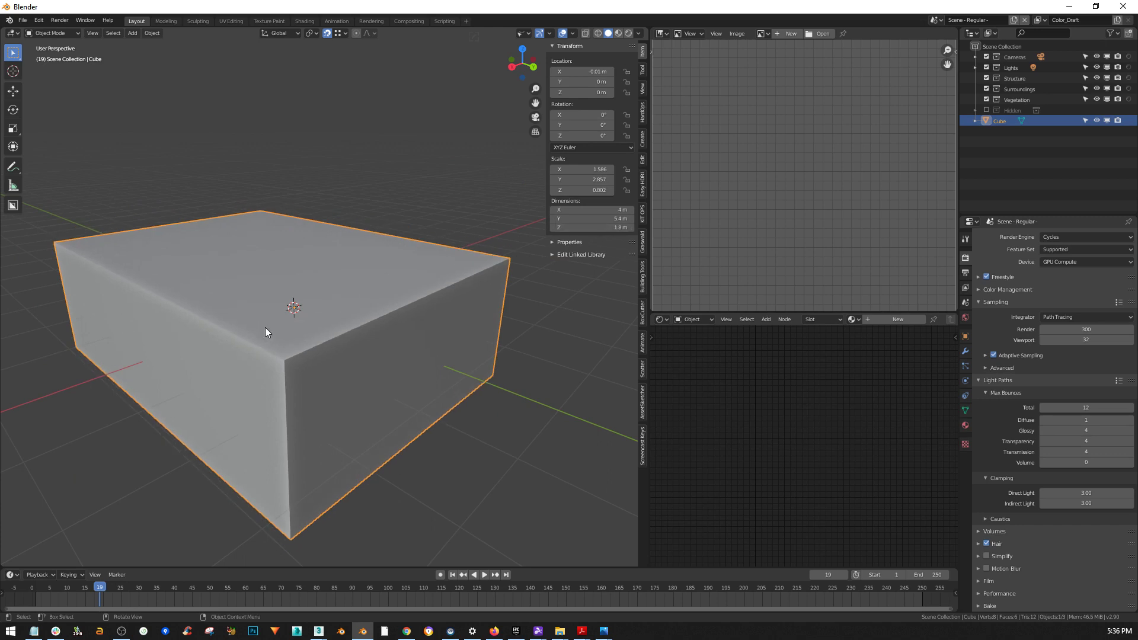
- Delete the cube's bottom face and two opposite end faces in edit mode using X-ray selection, and return to object mode
scroll(278, 329, down, 2)
middle_drag(293, 328, 271, 280)
key(Tab)
middle_drag(349, 304, 279, 311)
key(alt+z)
drag(238, 409, 198, 303)
drag(265, 327, 175, 422)
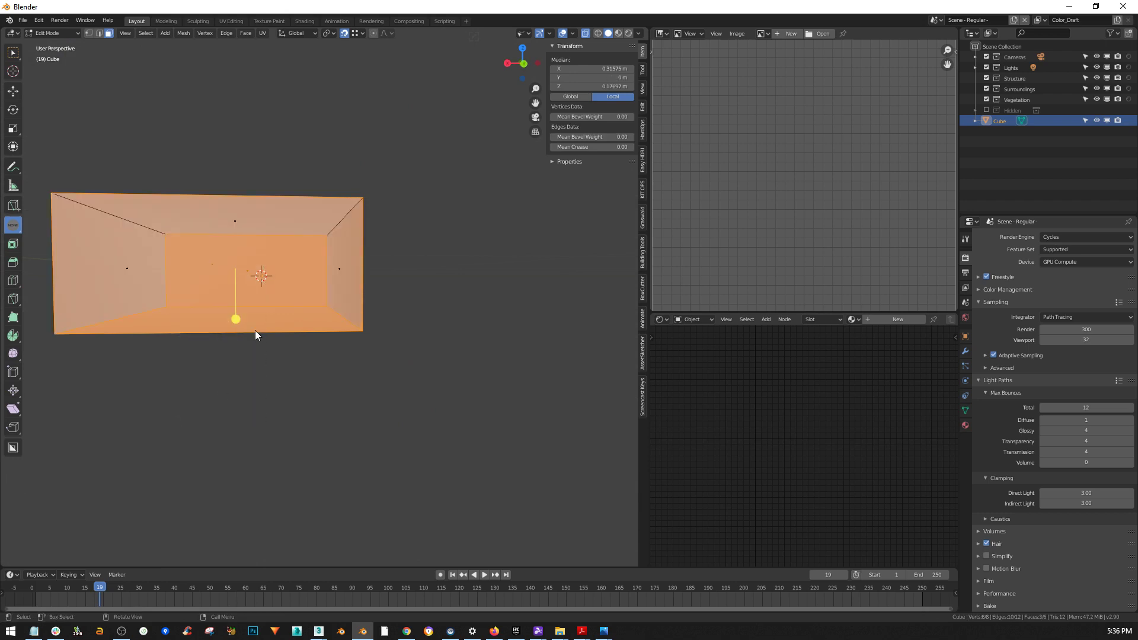
middle_drag(232, 285, 285, 315)
key(x)
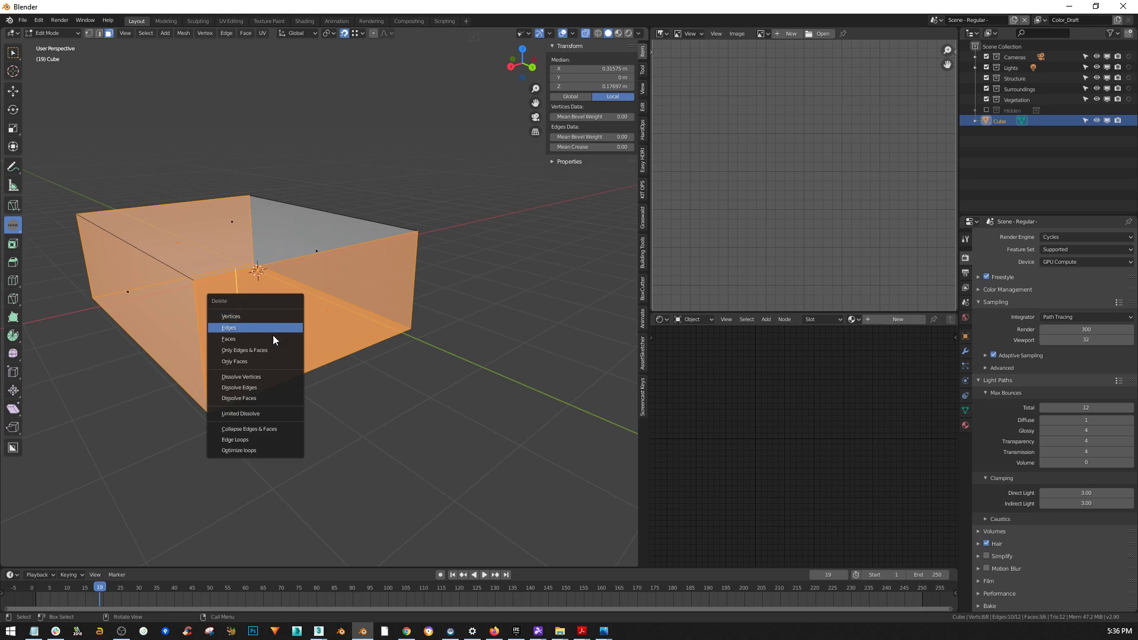
click(272, 337)
key(Tab)
middle_drag(333, 327, 387, 354)
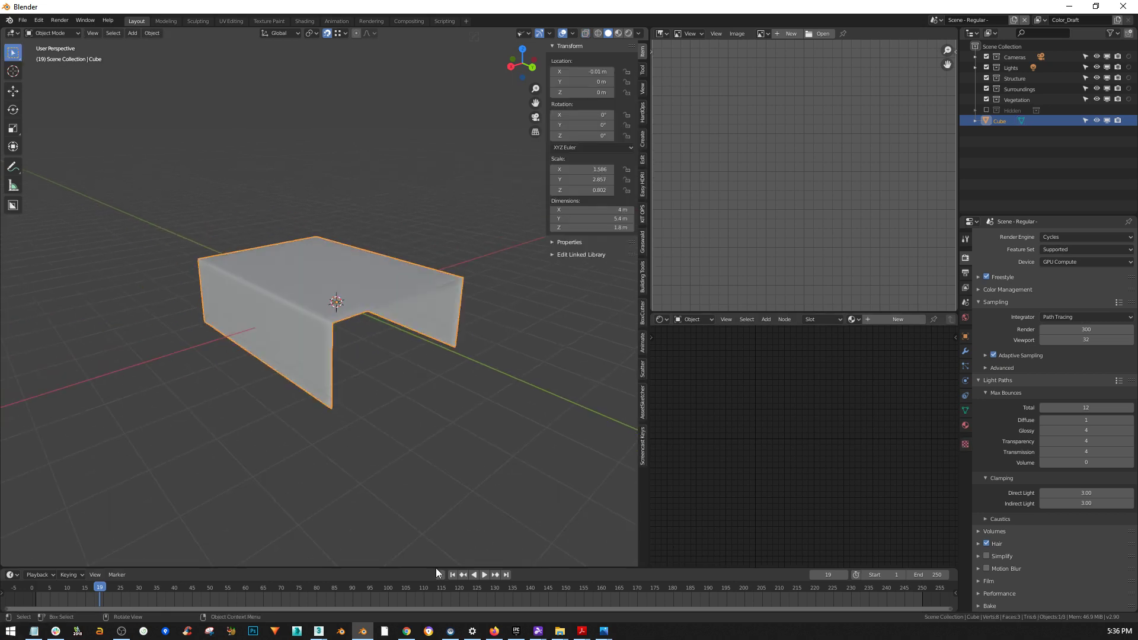
- Switch to the untitled 3ds Max scene, delete the box's bottom and two opposite end polygons, and leave polygon mode
mouse_move(318, 630)
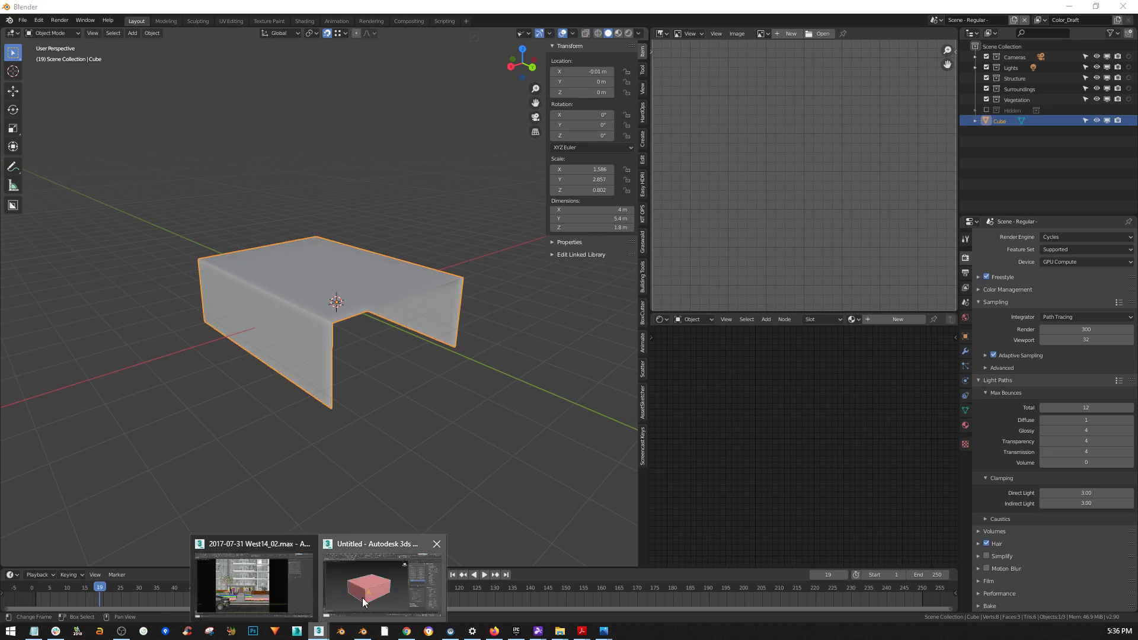
click(381, 583)
click(912, 369)
click(536, 355)
alt+middle_drag(540, 356, 564, 446)
drag(563, 447, 477, 323)
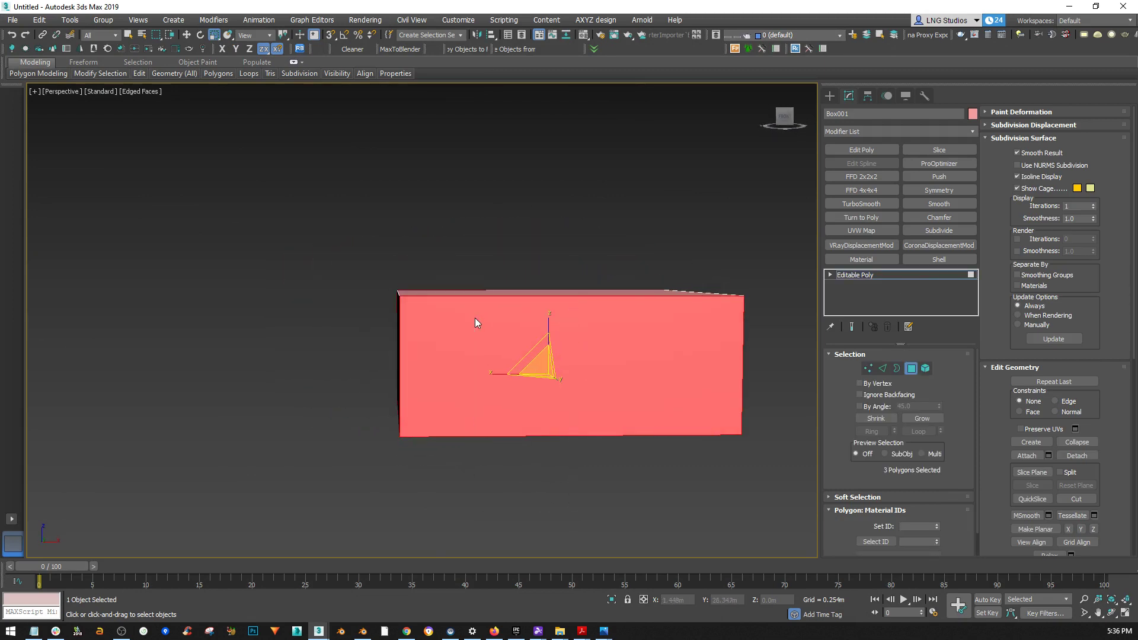
key(Delete)
alt+middle_drag(483, 320, 472, 343)
click(911, 368)
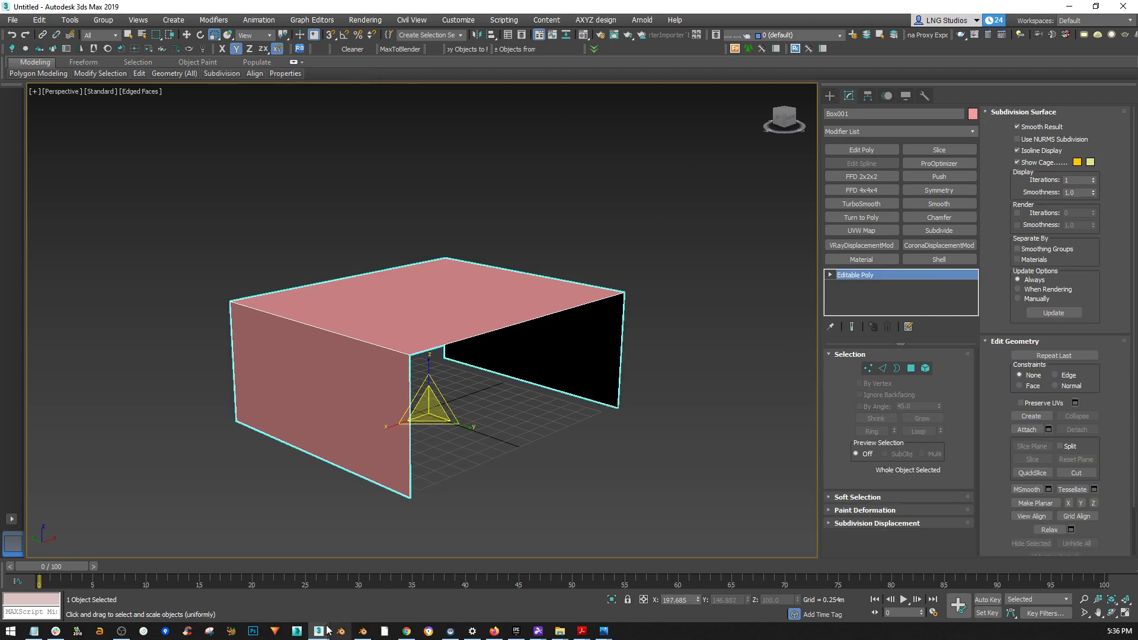
- Switch to Blender and add a Solidify modifier to the open cube with 0.25 m thickness and Even Thickness enabled
click(362, 633)
middle_drag(435, 435, 443, 383)
key(n)
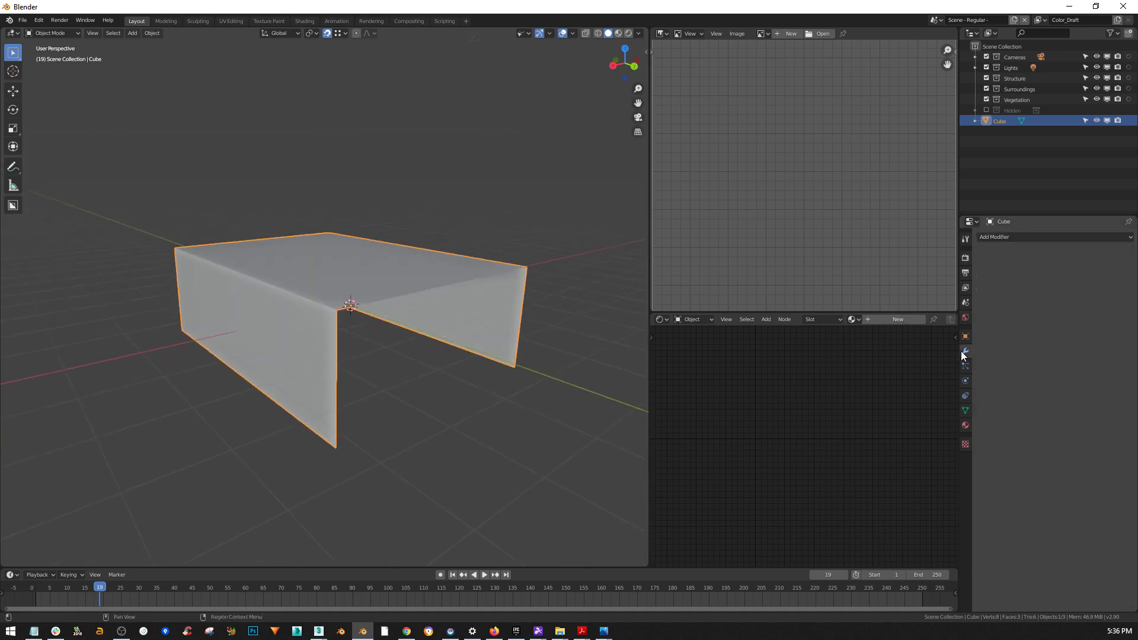
click(1015, 238)
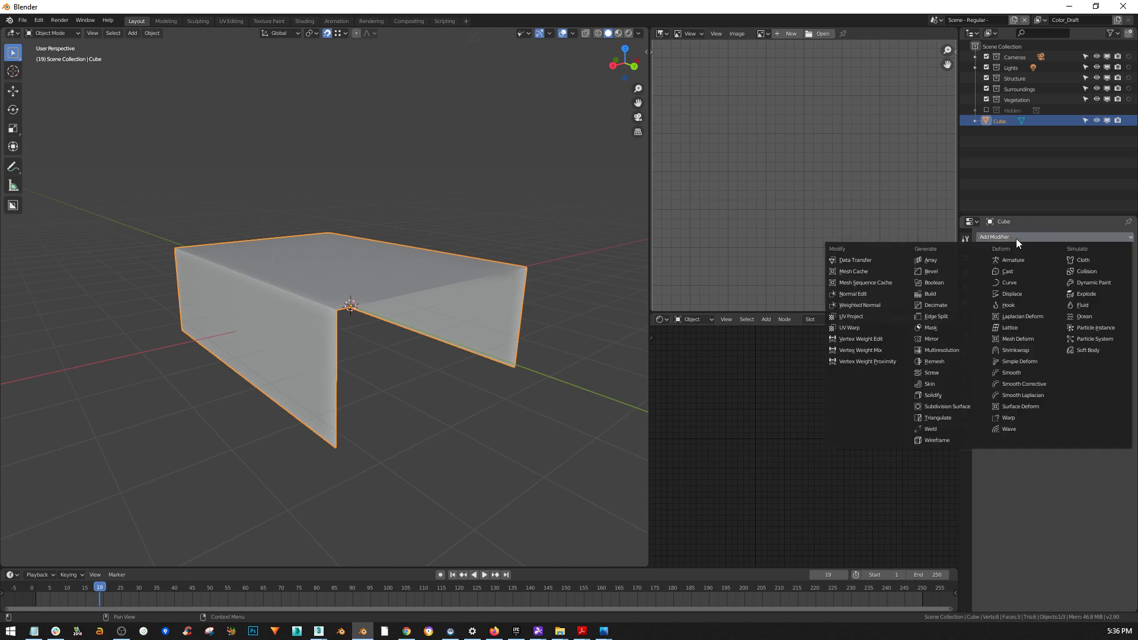
click(943, 396)
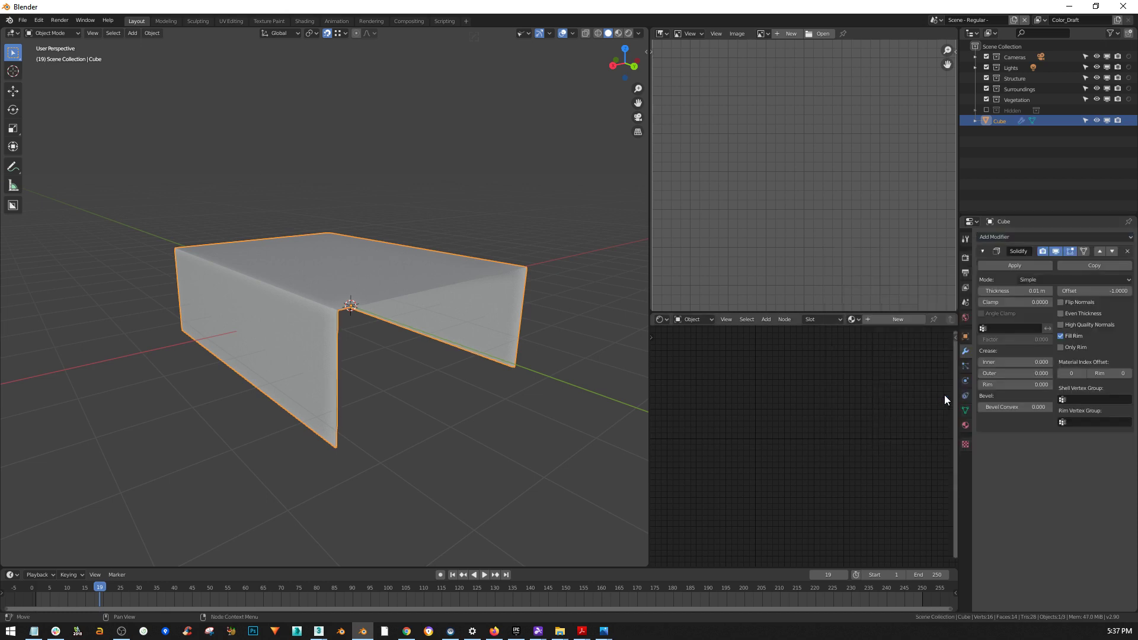
drag(1024, 290, 1081, 290)
click(1061, 313)
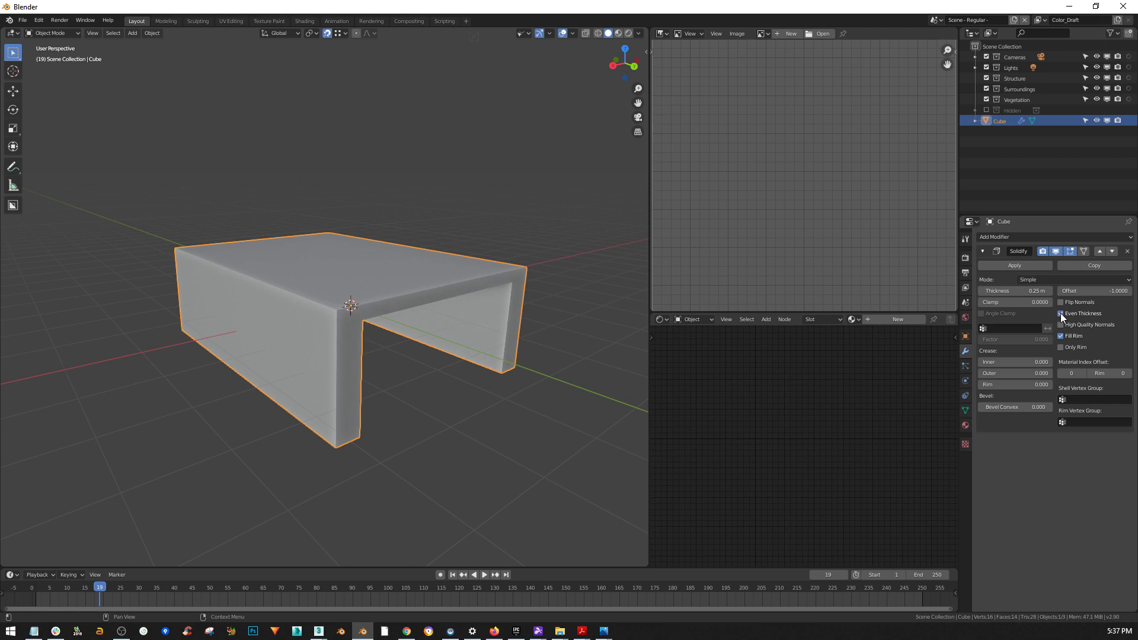
- Examine the solidified cube's wall thickness on the top and sides, and check its scale and dimension values
middle_drag(533, 335, 430, 317)
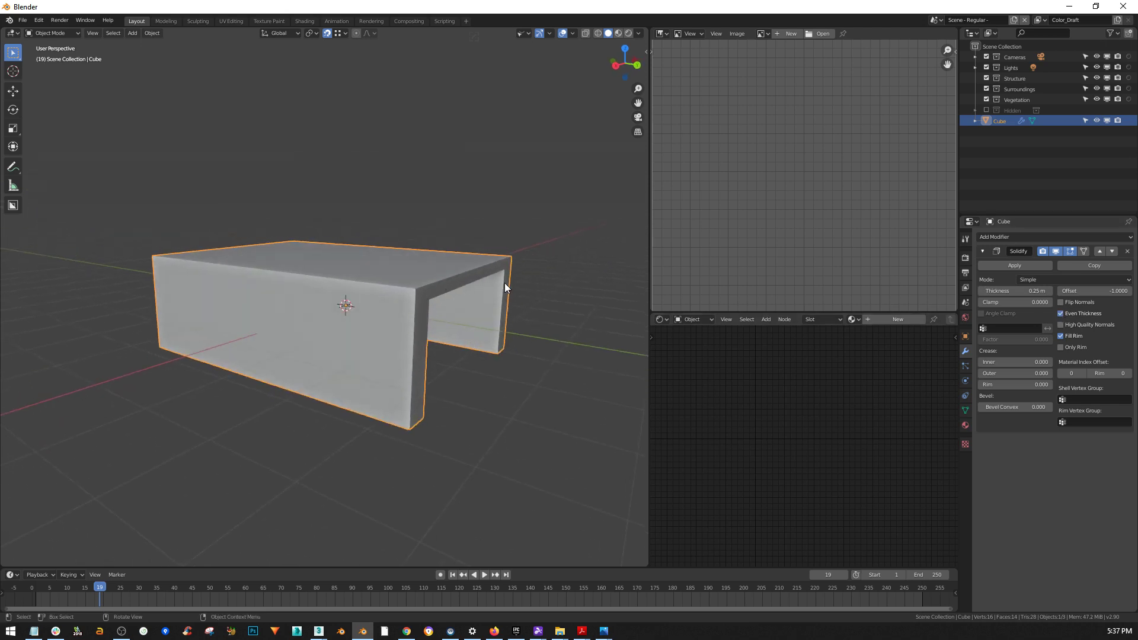
middle_drag(516, 314, 289, 290)
key(KP_5)
scroll(421, 308, down, 3)
scroll(357, 272, up, 2)
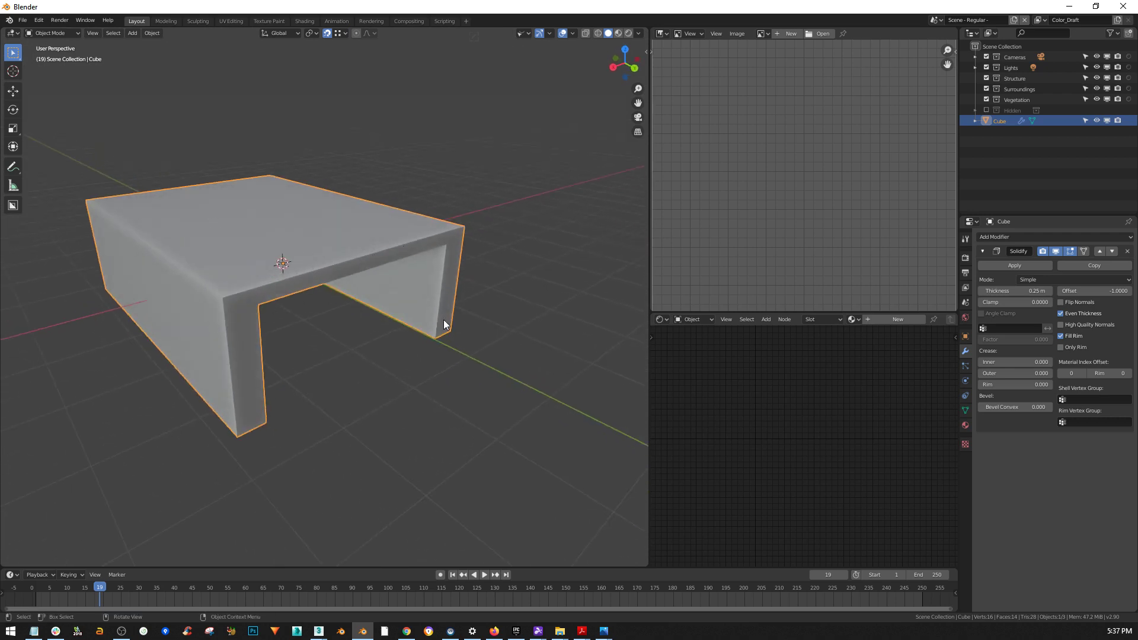
middle_drag(255, 249, 329, 211)
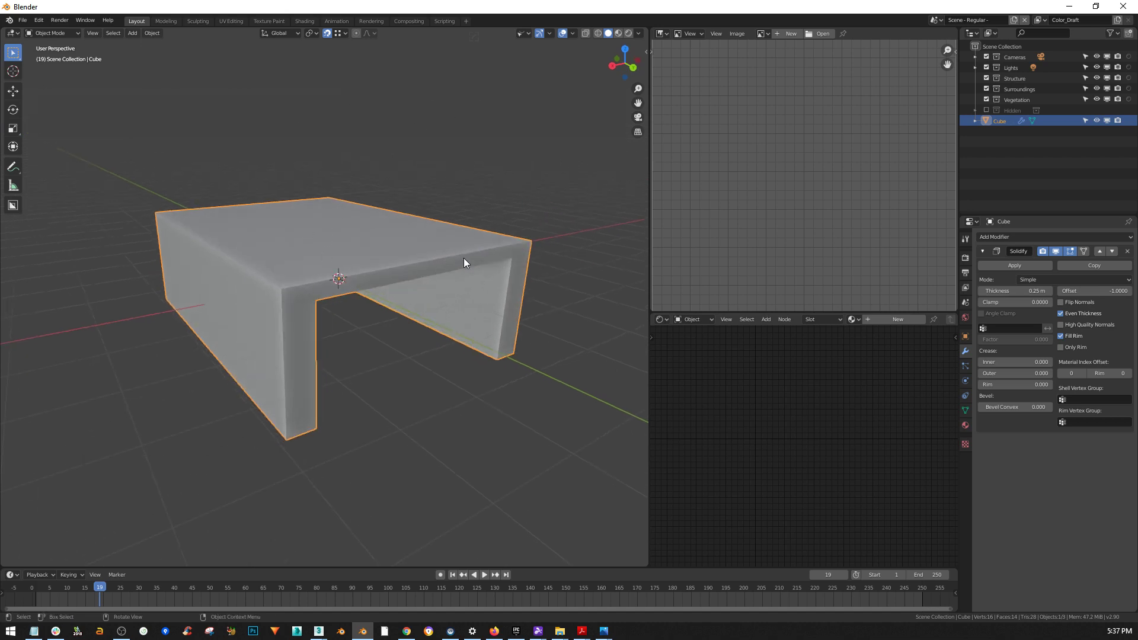
middle_drag(341, 267, 204, 148)
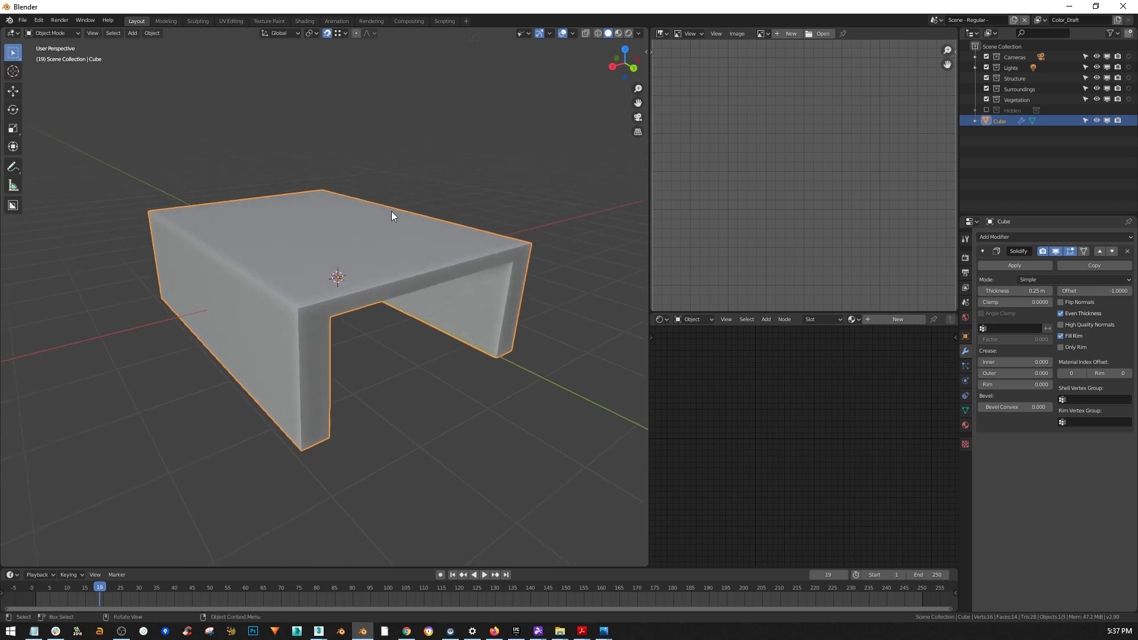
key(n)
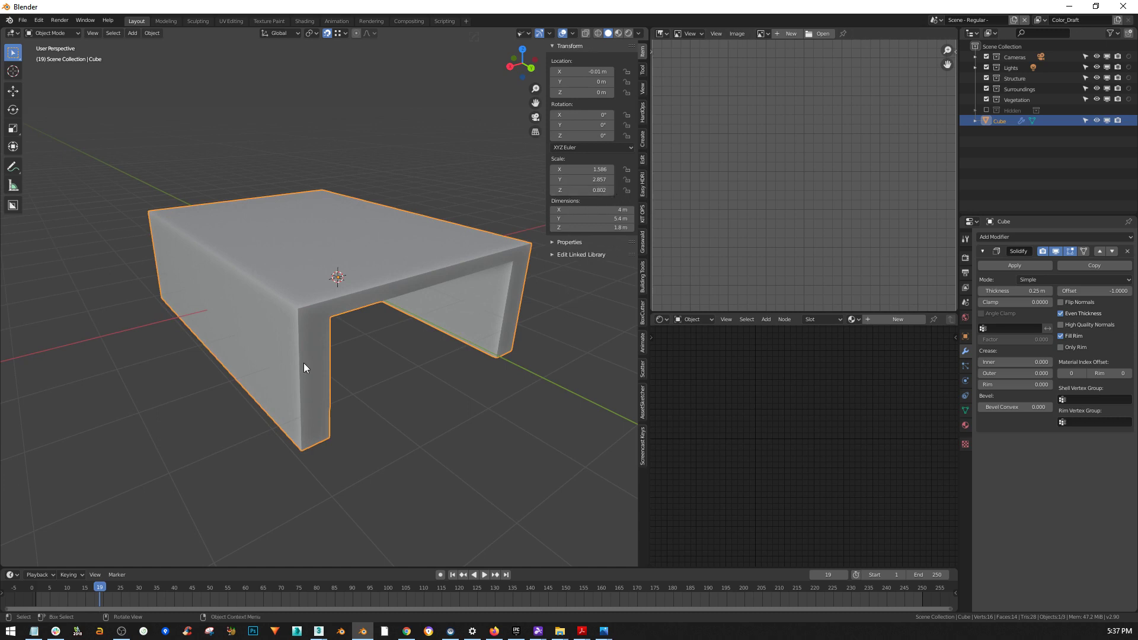
middle_drag(312, 354, 316, 344)
key(n)
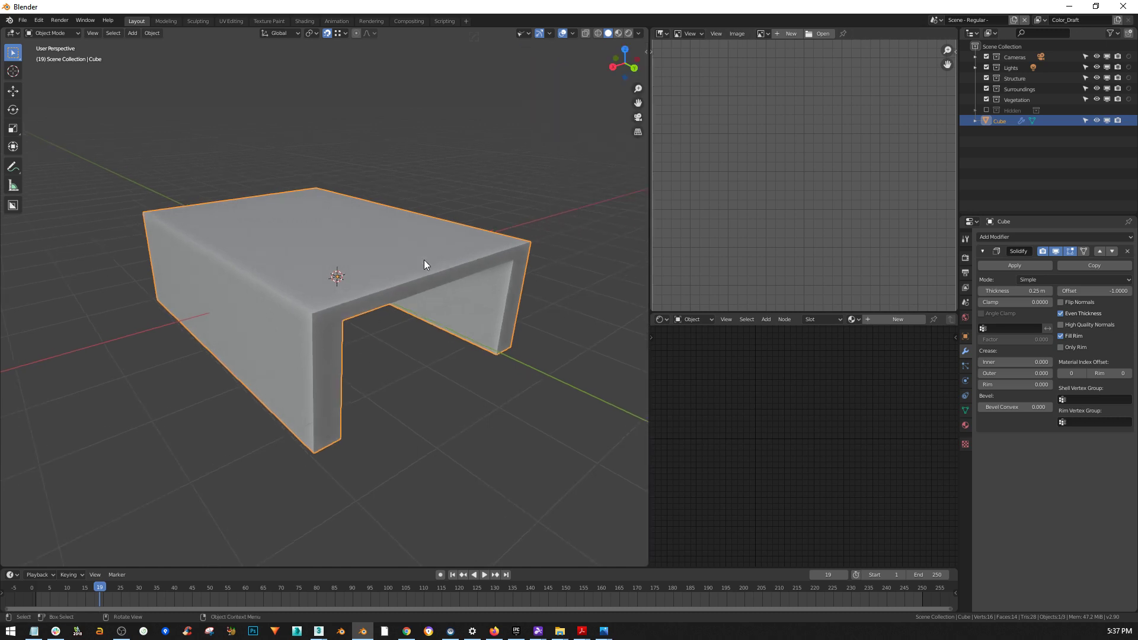
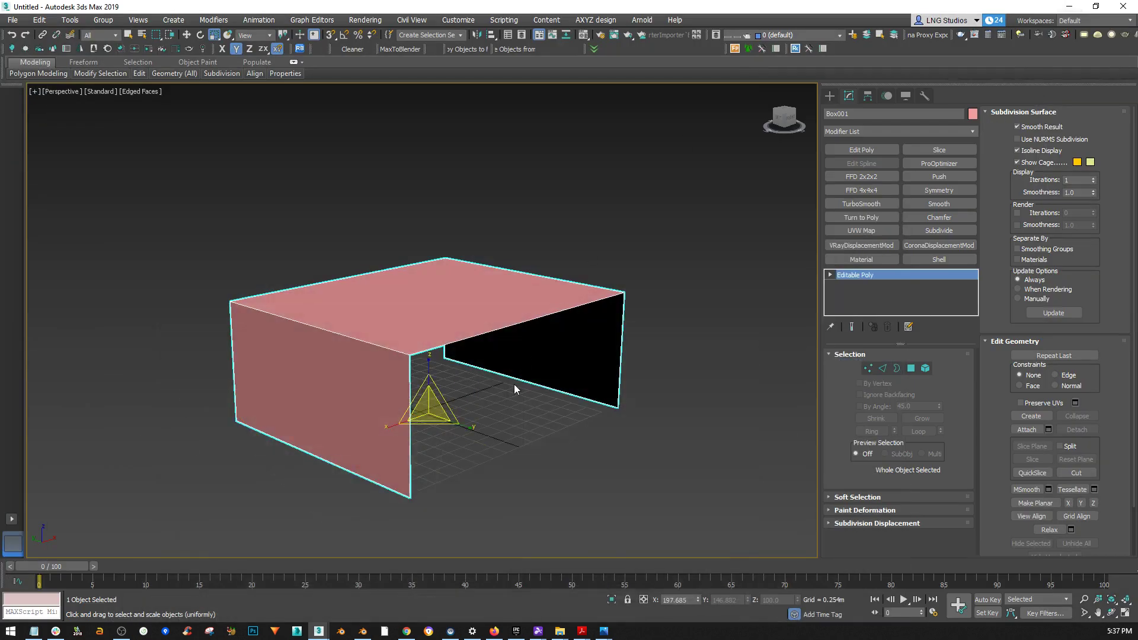
- Switch to 3ds Max and scale the open box to about 198% along Y and 83% along Z
alt+middle_drag(521, 371, 489, 361)
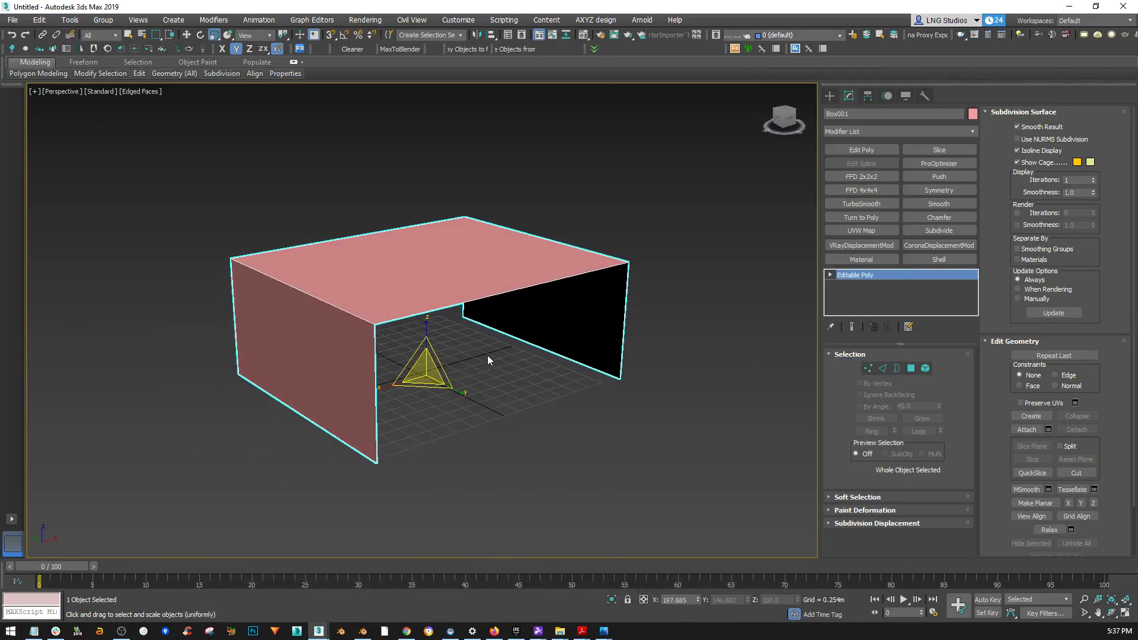
scroll(488, 360, up, 3)
scroll(403, 217, down, 2)
key(r)
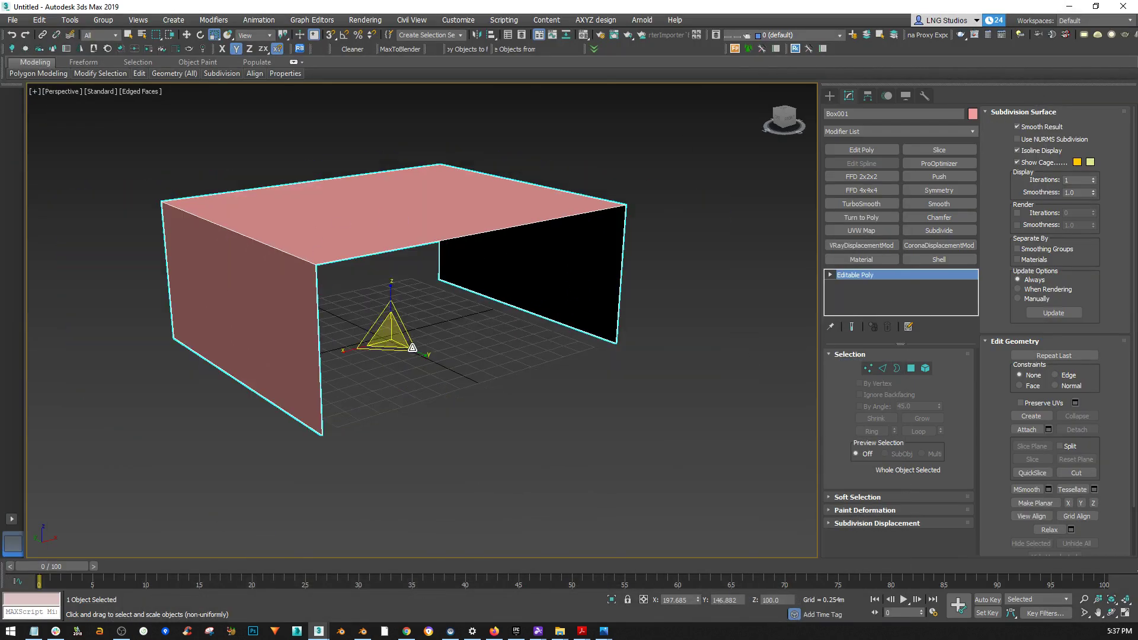
scroll(420, 351, up, 1)
drag(421, 346, 449, 294)
key(ctrl+z)
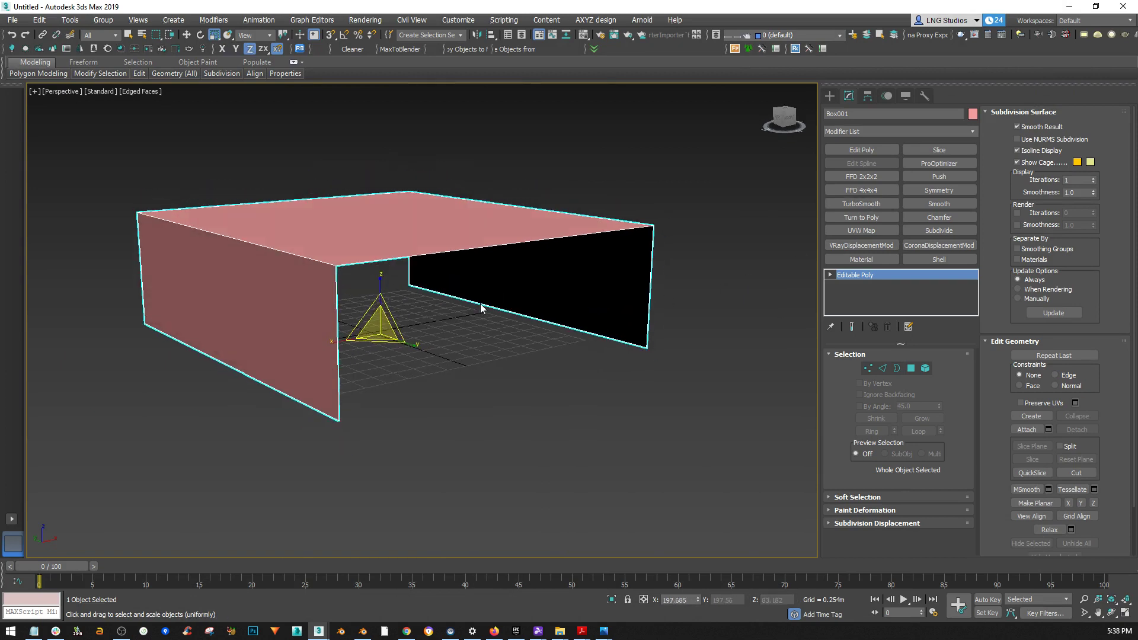
- Add a Shell modifier to the open box with an outer amount of 0.23 m and frame the box
click(952, 259)
drag(905, 384, 937, 338)
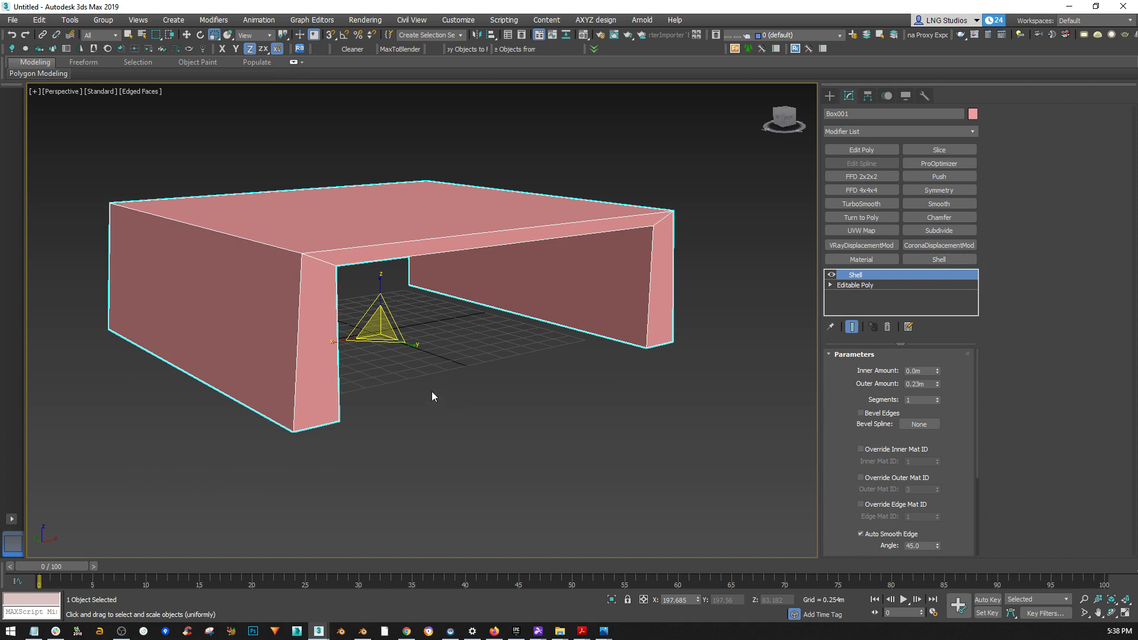
alt+middle_drag(432, 392, 461, 392)
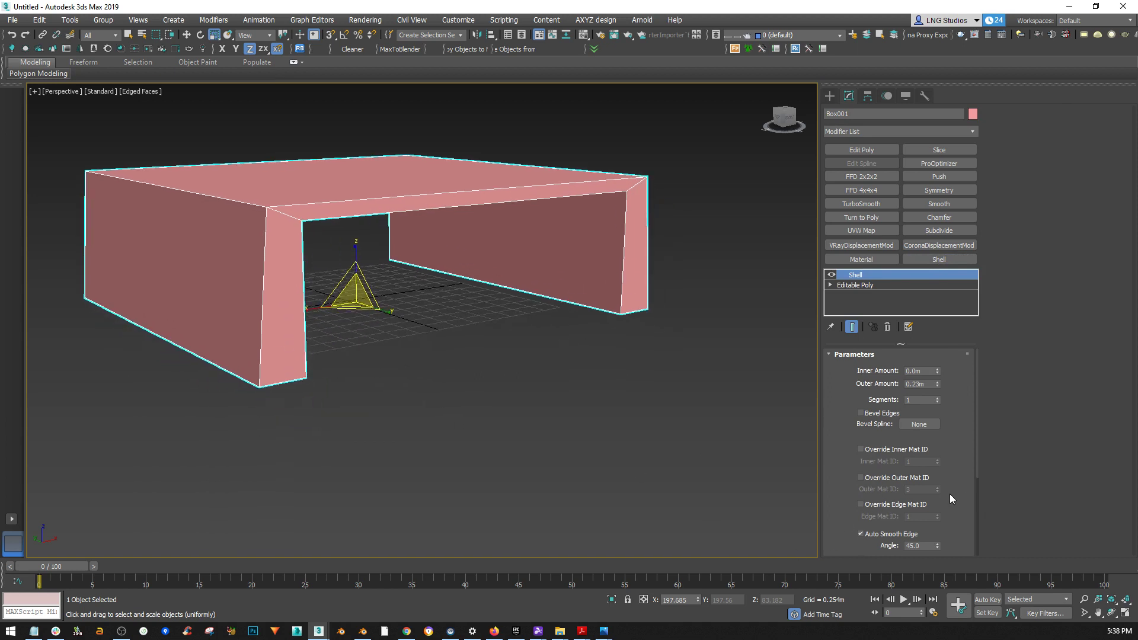
scroll(788, 444, down, 10)
scroll(766, 450, up, 12)
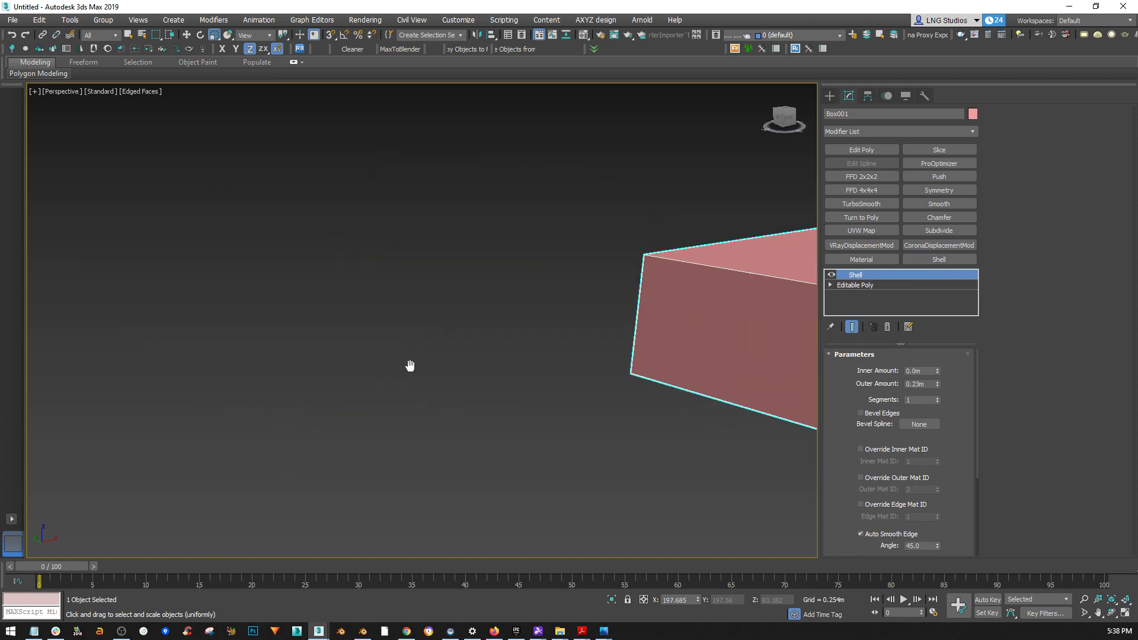
key(z)
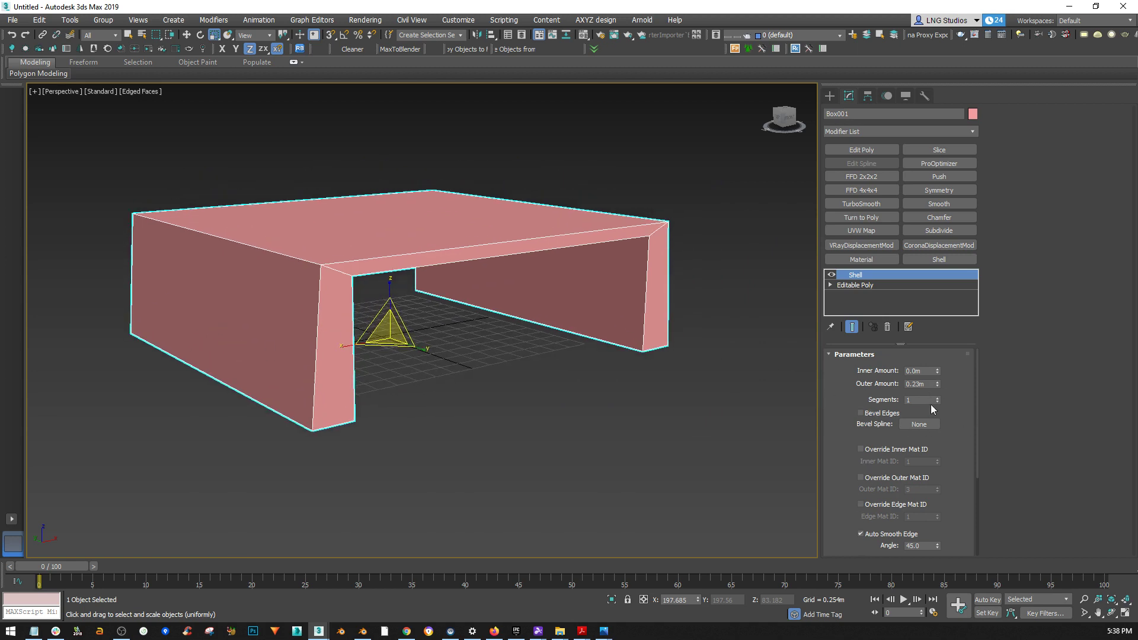
- Enable Straighten Corners on the Shell modifier and inspect the box's wall corners
scroll(932, 405, down, 5)
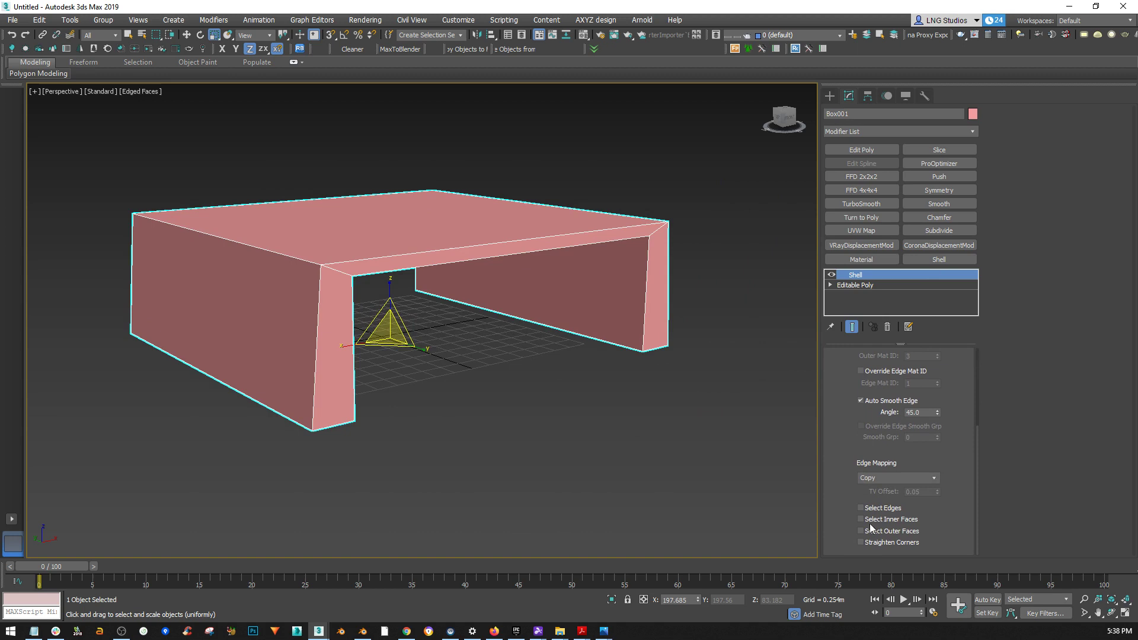
click(861, 543)
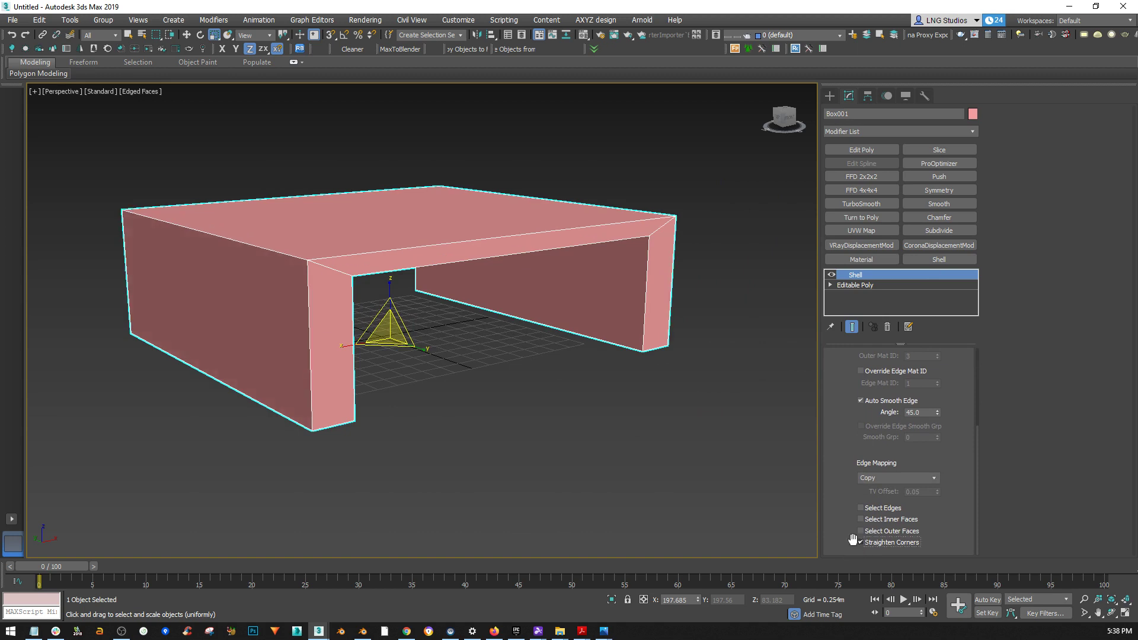
alt+middle_drag(475, 330, 459, 365)
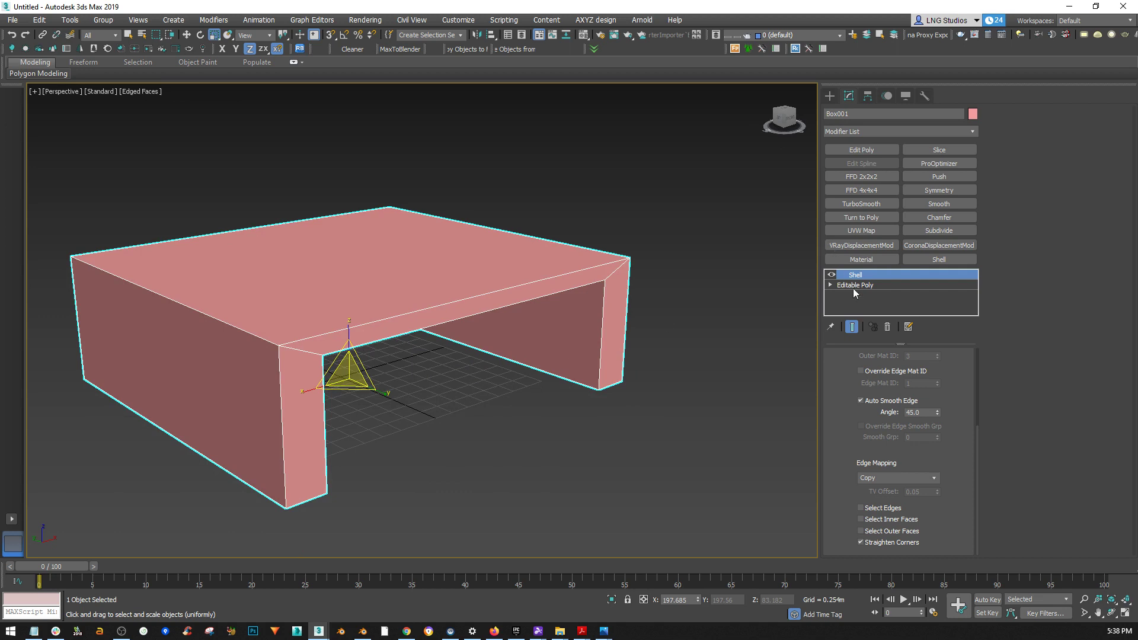
middle_drag(388, 355, 408, 372)
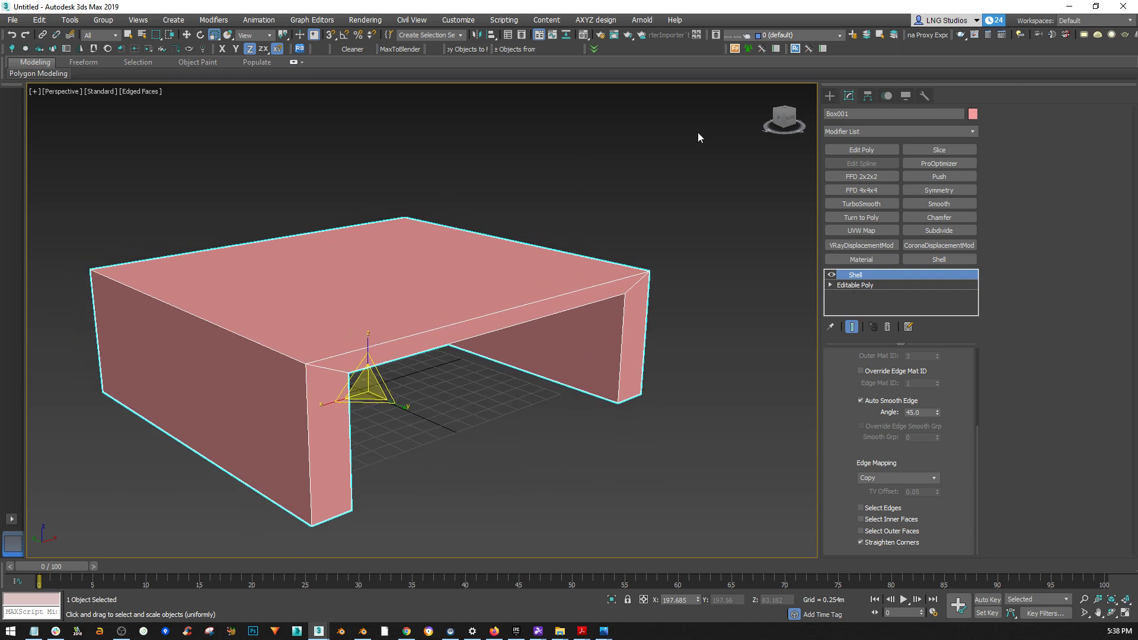
- Apply Reset XForm to the open box and move the XForm modifier below Shell in the modifier stack
click(925, 97)
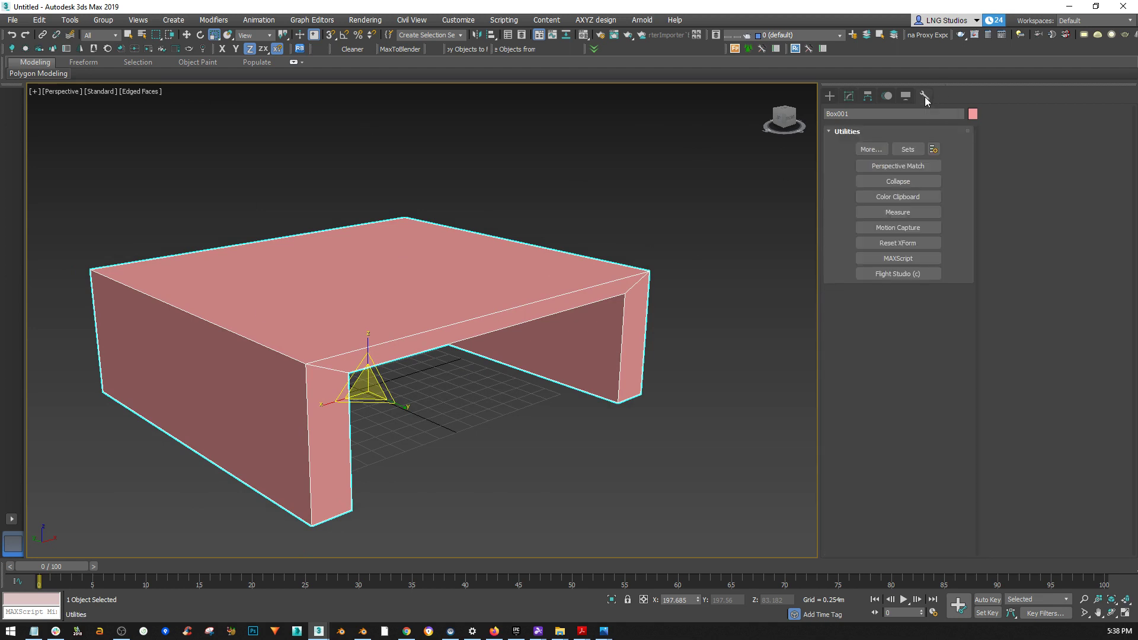
click(916, 243)
click(851, 96)
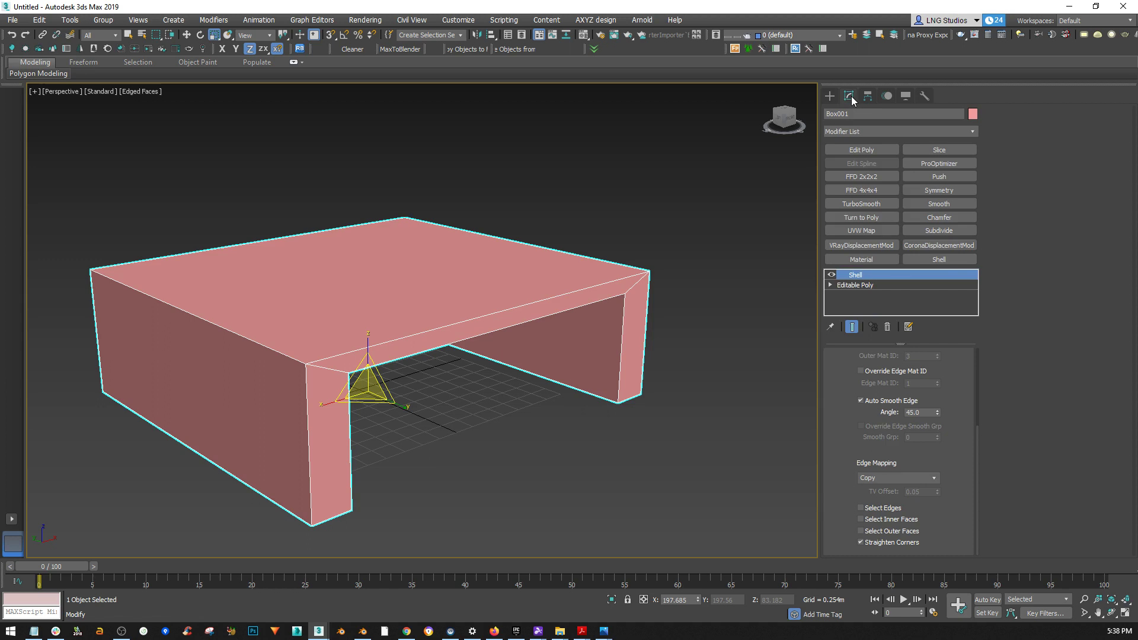
click(924, 97)
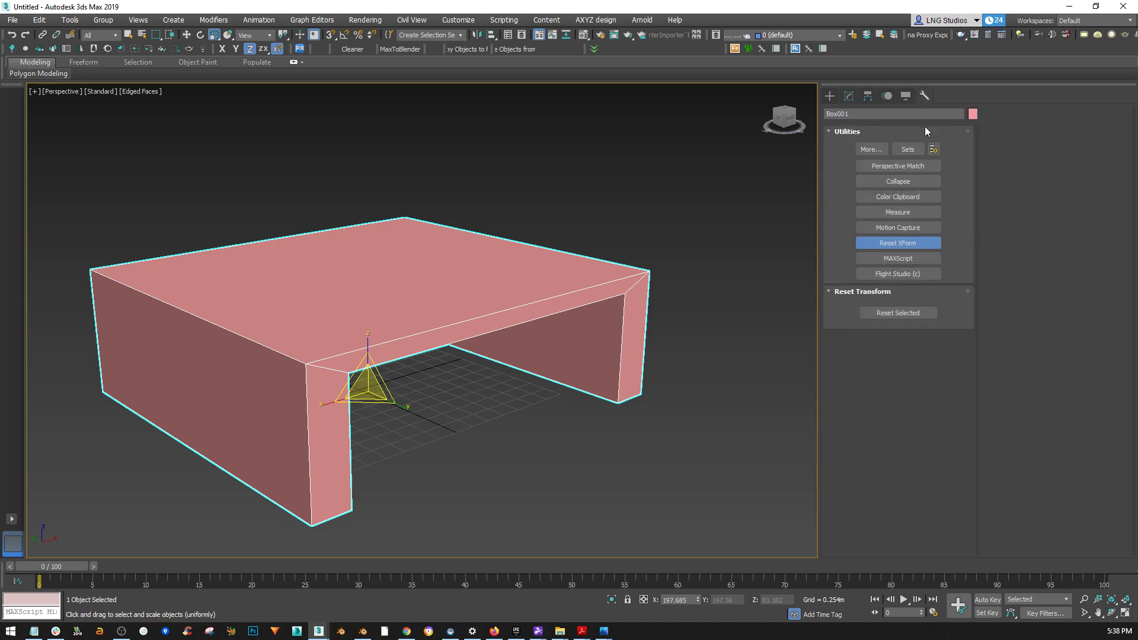
click(913, 311)
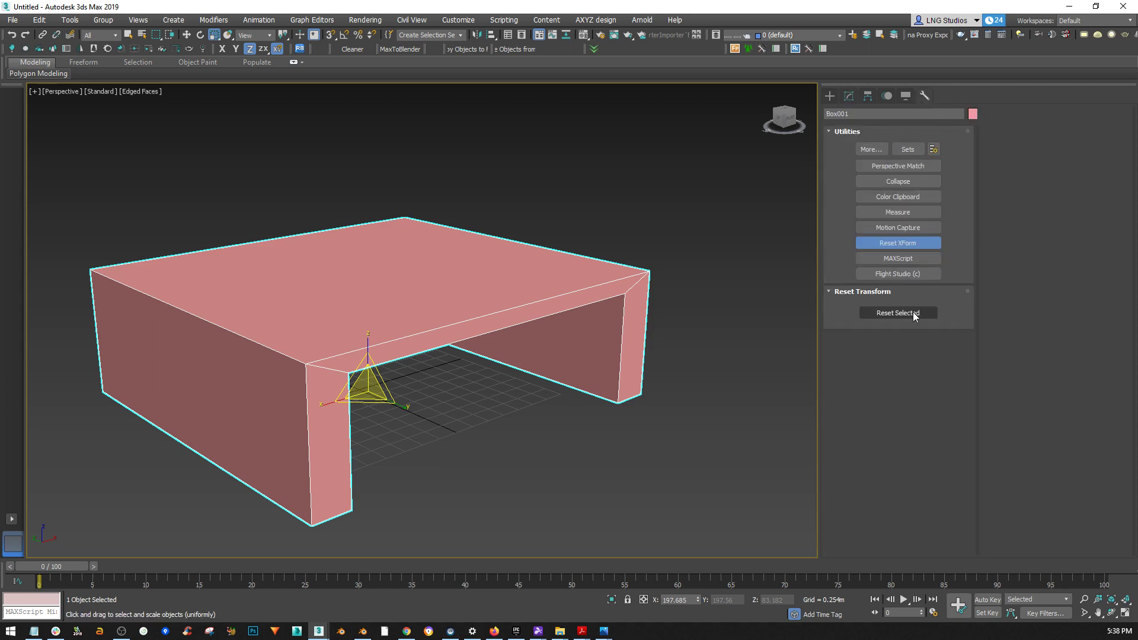
click(848, 96)
drag(862, 285, 870, 276)
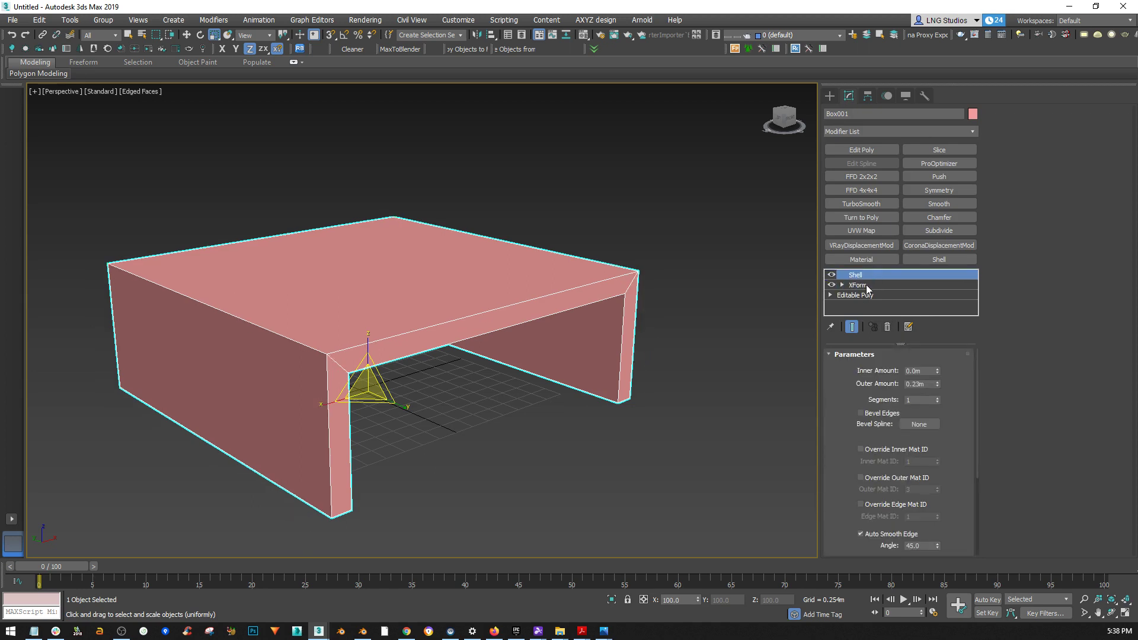
- Toggle XForm's visibility to compare the result, and collapse it into the Editable Poly beneath while keeping the Shell modifier
alt+middle_drag(462, 365, 492, 330)
click(830, 285)
click(830, 285)
click(857, 286)
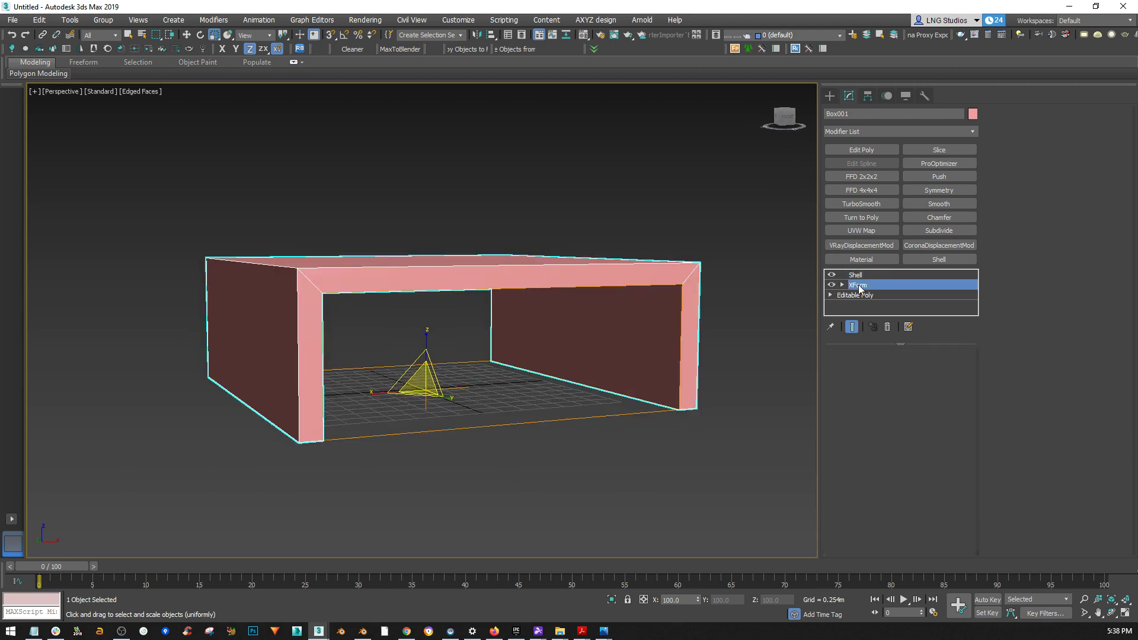
alt+middle_drag(524, 348, 499, 320)
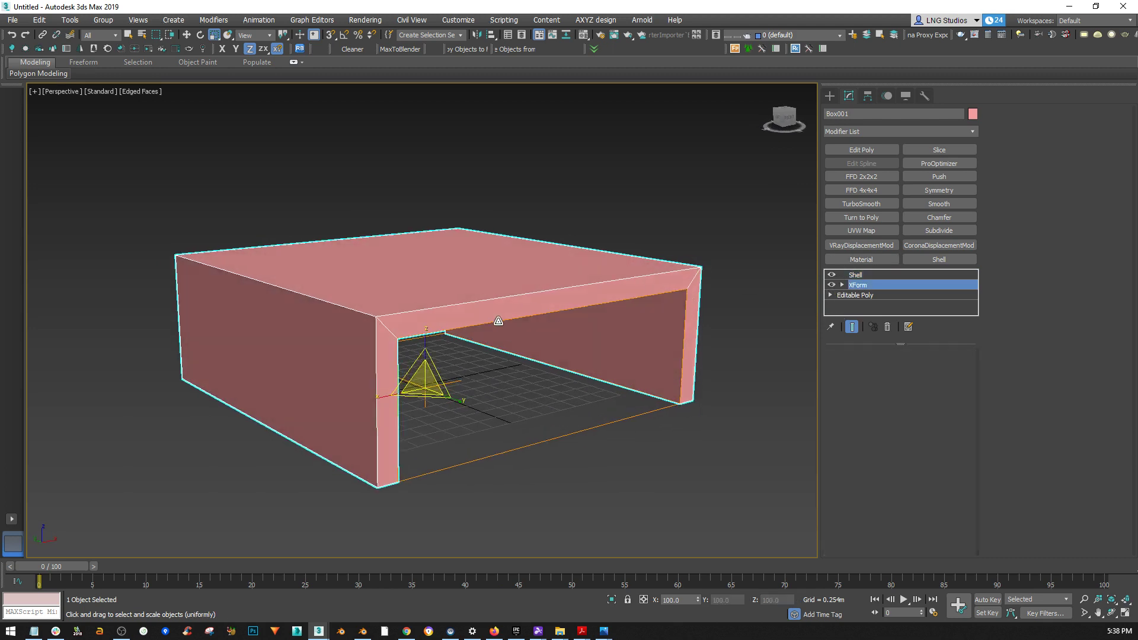
right_click(853, 286)
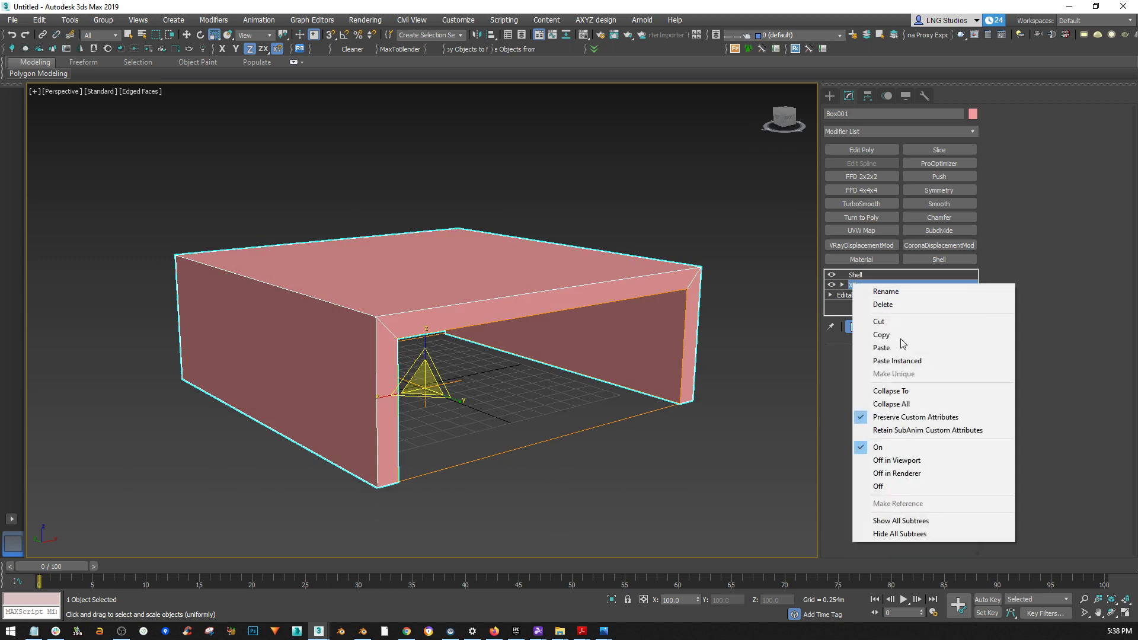
click(890, 390)
mouse_move(574, 330)
alt+middle_down()
mouse_move(523, 346)
mouse_move(502, 339)
mouse_move(592, 326)
alt+middle_up()
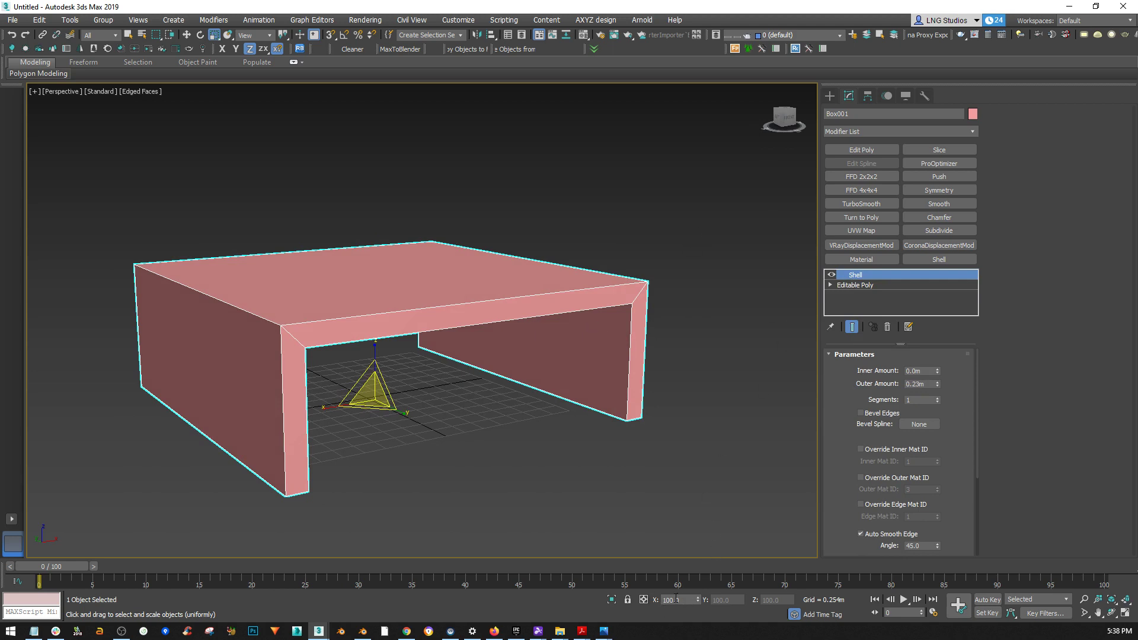
alt+middle_drag(402, 237, 377, 249)
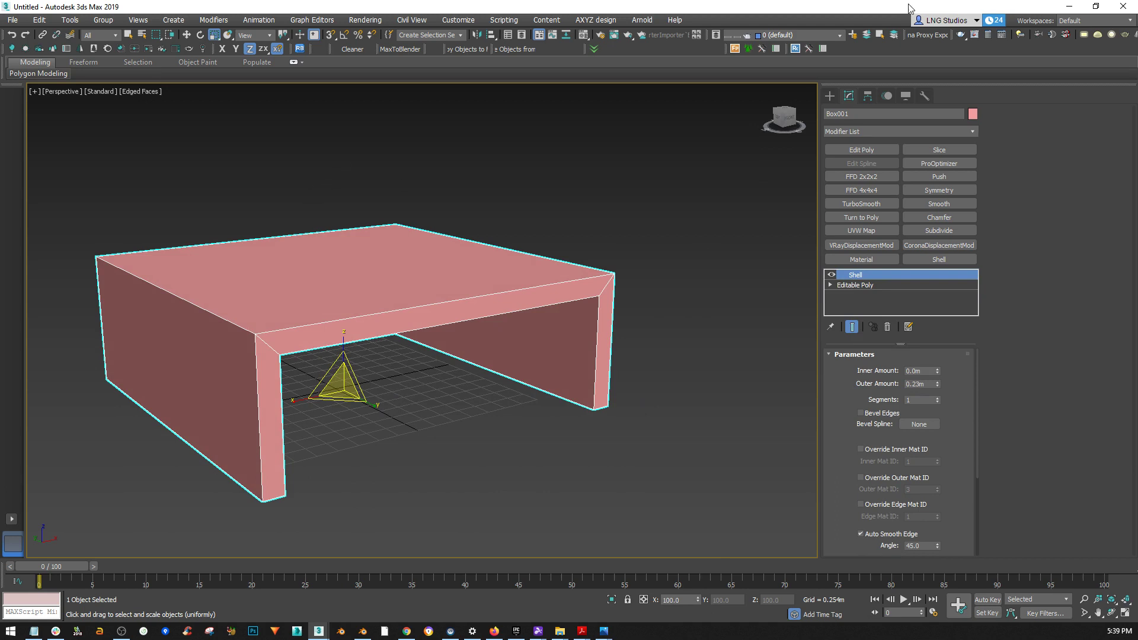
- Switch to Blender, apply the solidified cube's scale and show its transform values
click(1069, 6)
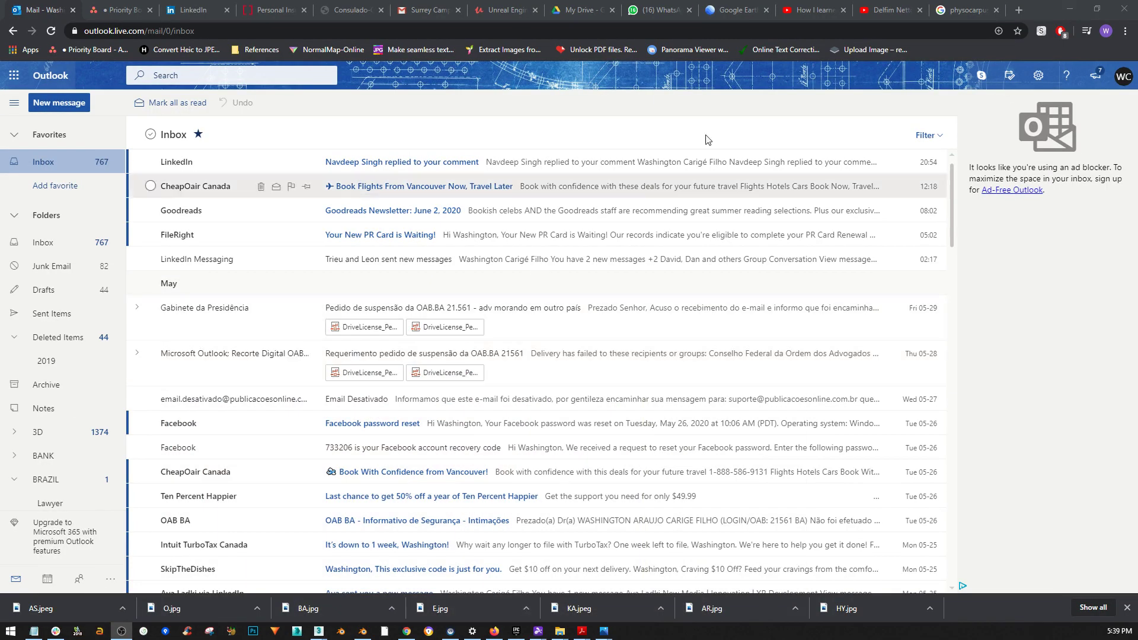
click(1069, 8)
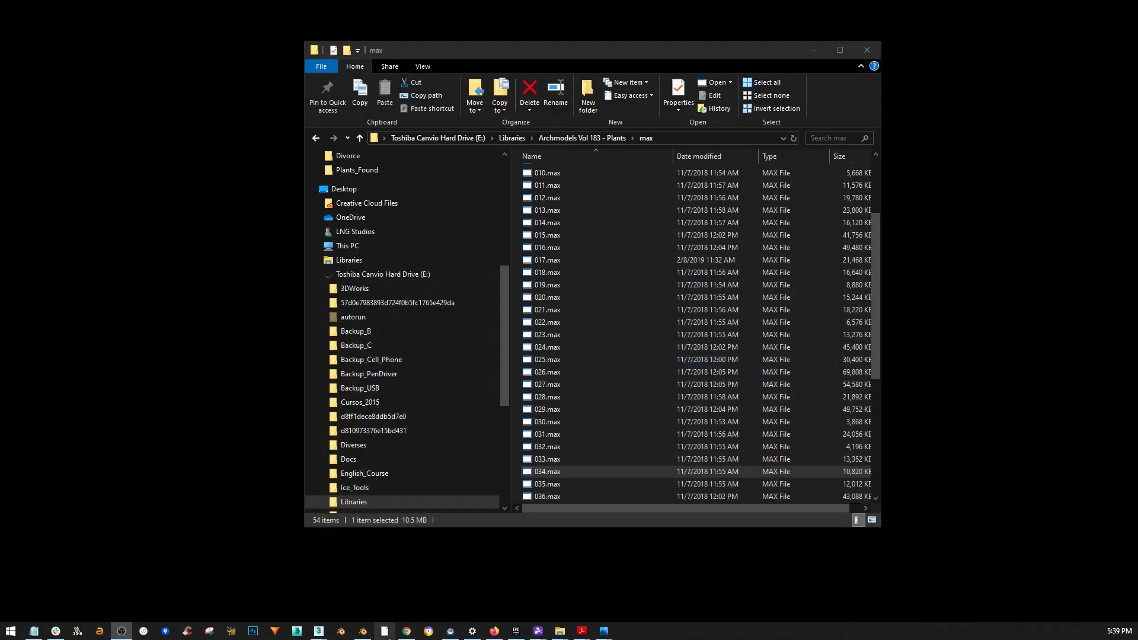
click(362, 630)
middle_drag(376, 408, 360, 363)
scroll(346, 361, up, 2)
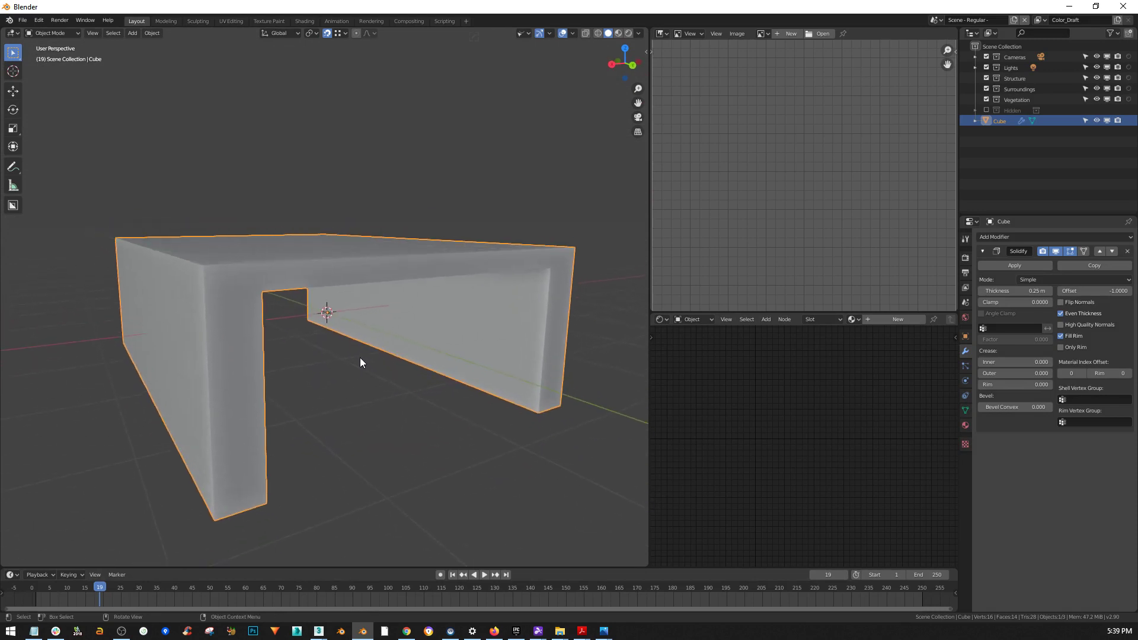
key(ctrl+a)
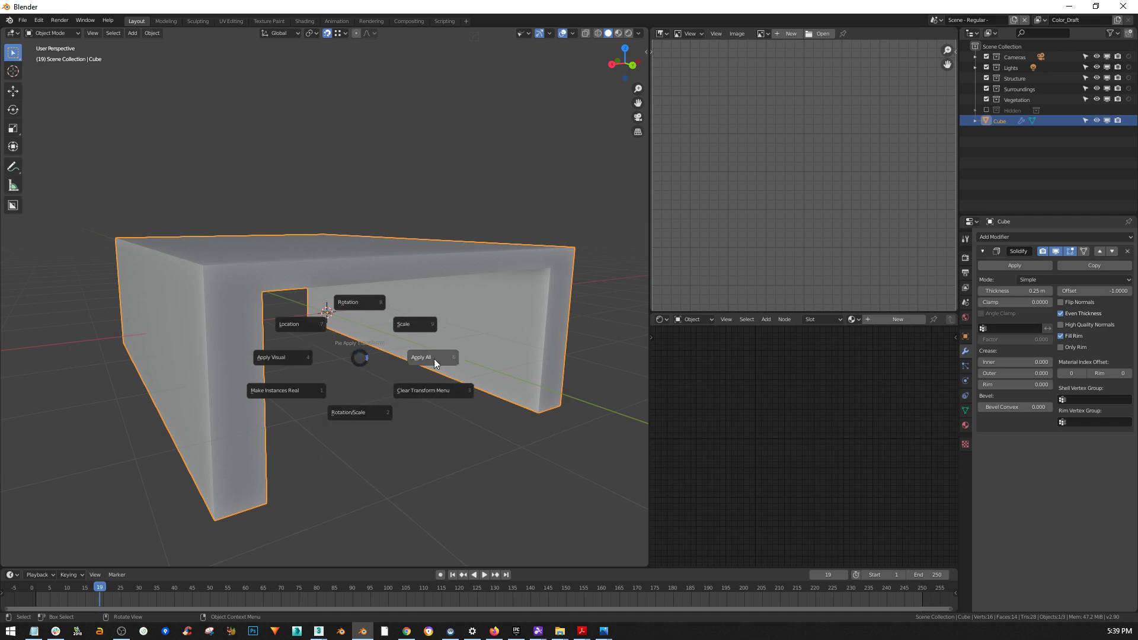
click(413, 327)
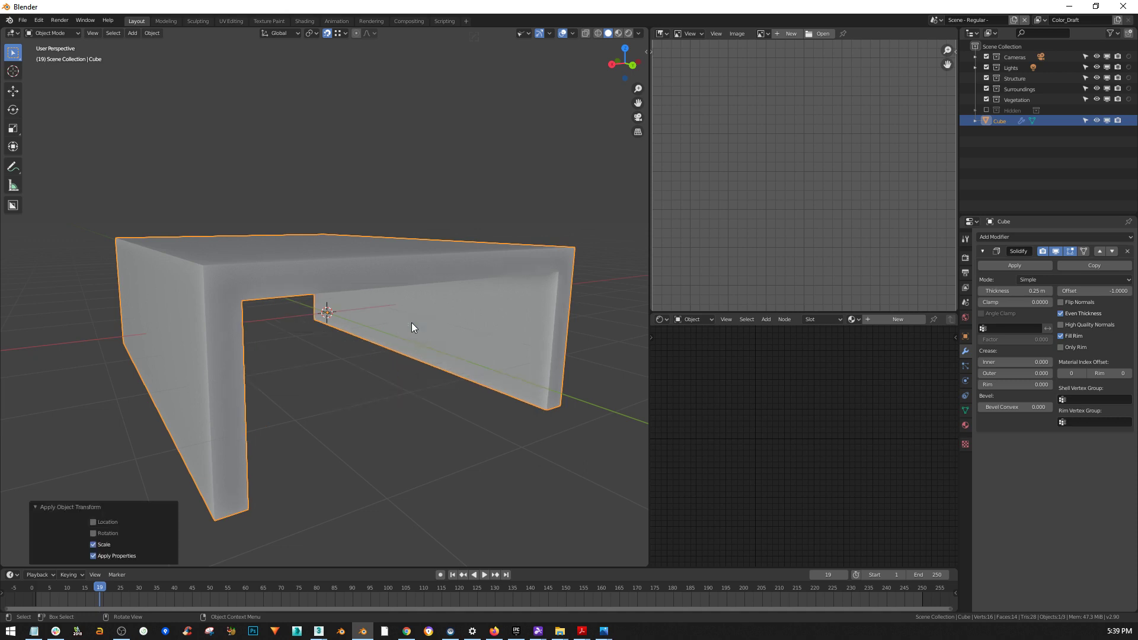
middle_drag(412, 322, 269, 255)
middle_drag(344, 418, 357, 336)
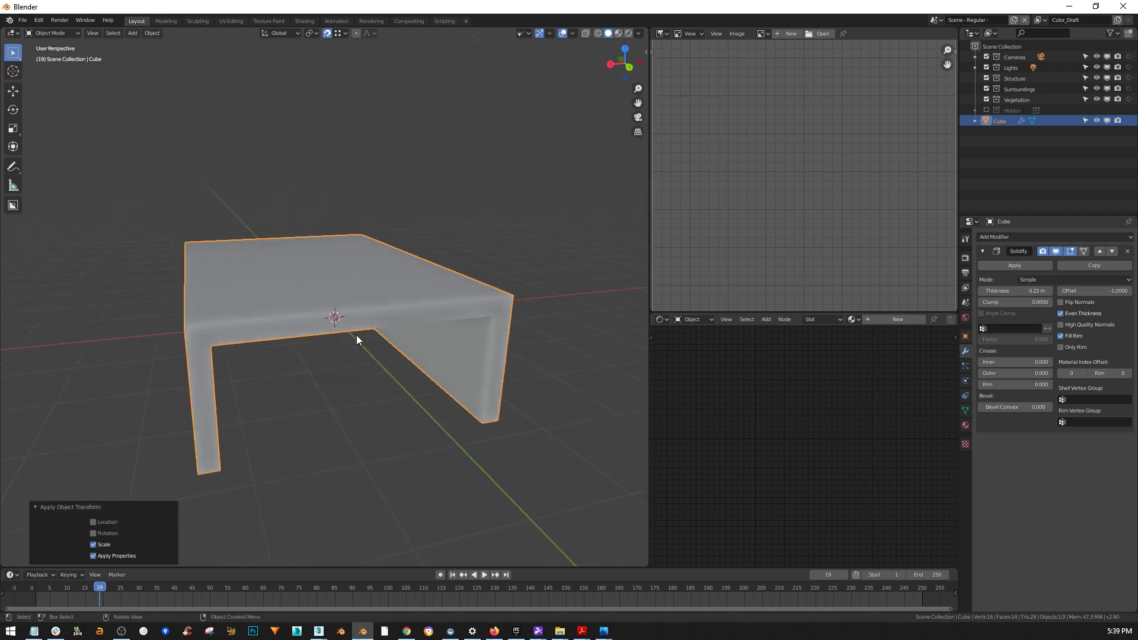
key(n)
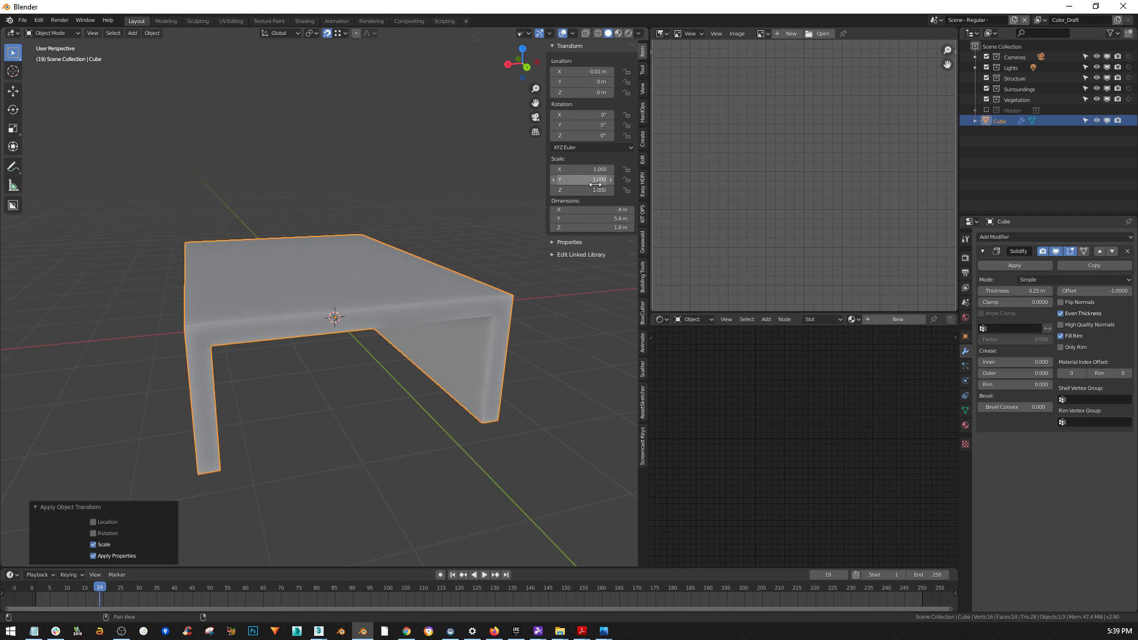
middle_drag(354, 363, 274, 347)
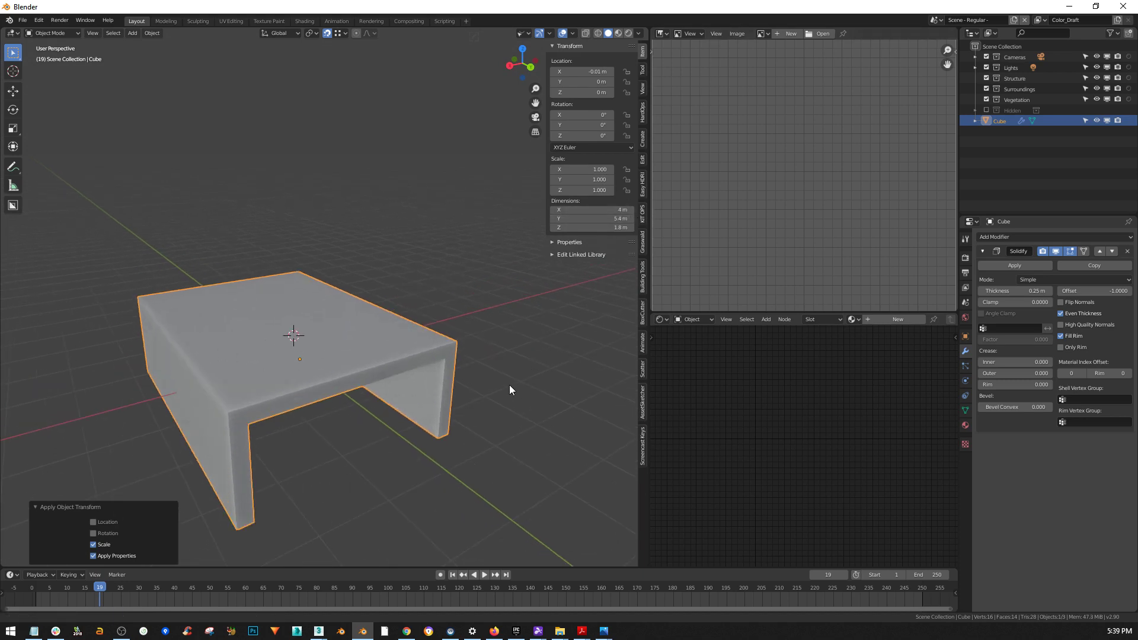
- Place the 3D cursor beside the solidified cube and add a new mesh cube there
shift+middle_drag(514, 385, 365, 339)
shift+right_click(401, 329)
key(shift+a)
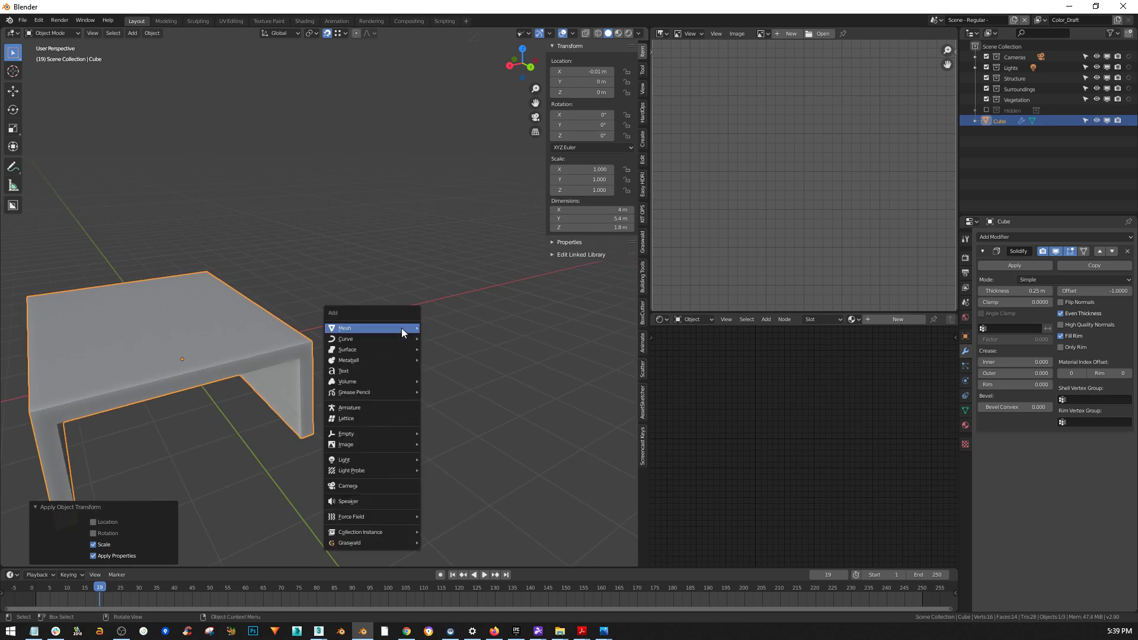
mouse_move(401, 329)
click(453, 336)
middle_drag(439, 351, 398, 368)
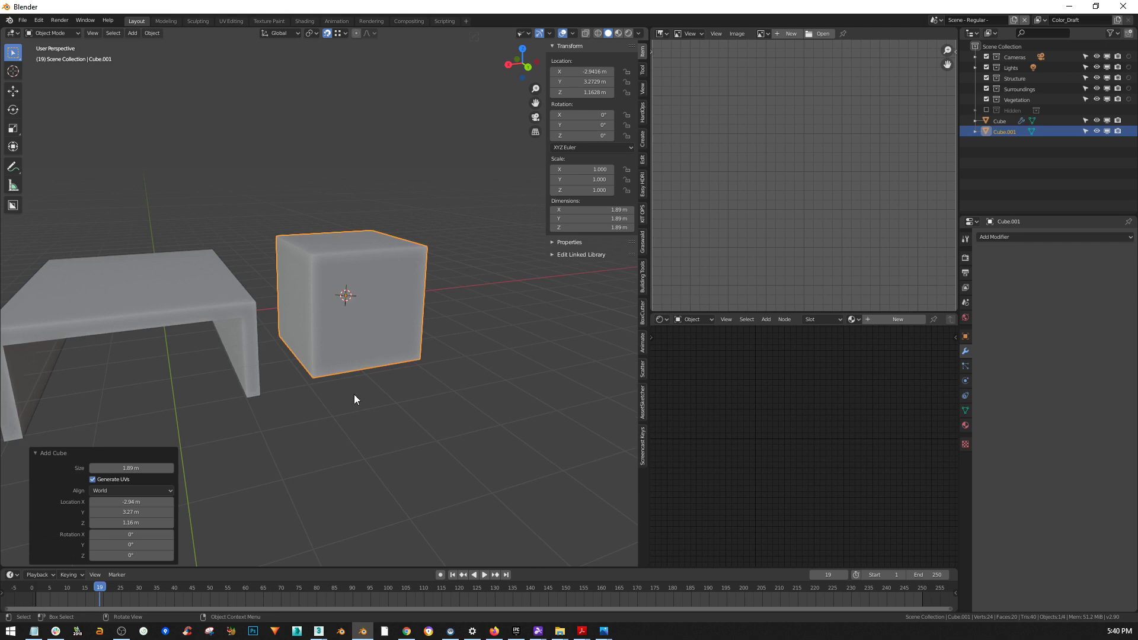
middle_drag(311, 378, 332, 379)
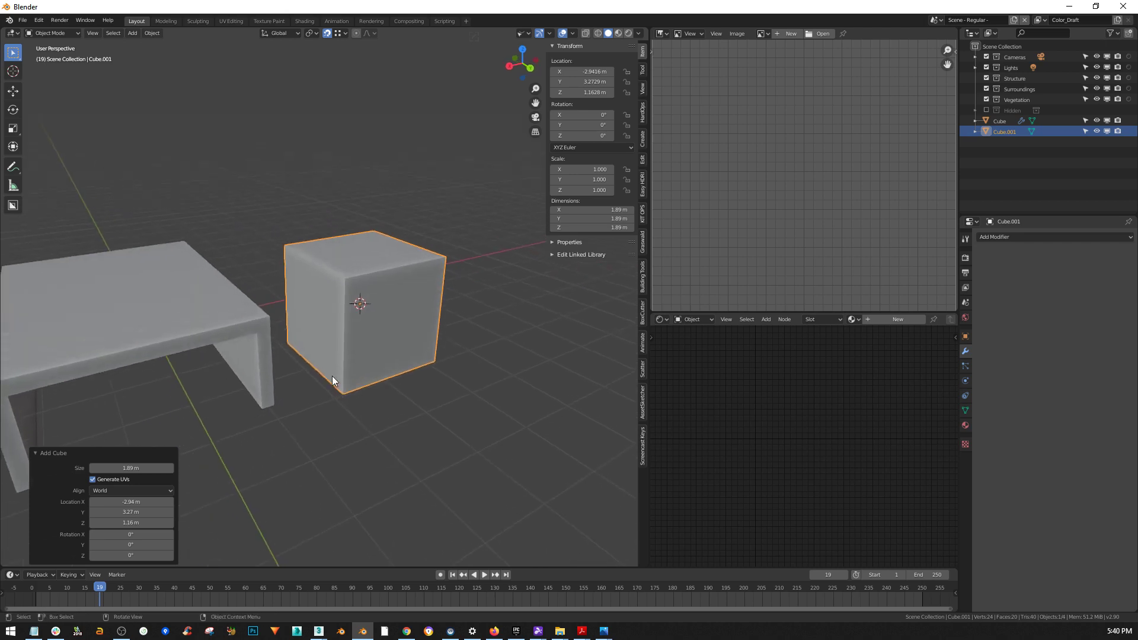
- Set the new cube's dimensions to 3 m in X, 5 m in Y and 2 m in Z
click(617, 211)
text(3)
key(Return)
click(617, 219)
text(5)
key(Return)
click(617, 228)
text(2)
key(Return)
middle_drag(315, 338, 337, 346)
- Apply the new cube's scale while keeping its dimensions
key(ctrl+s)
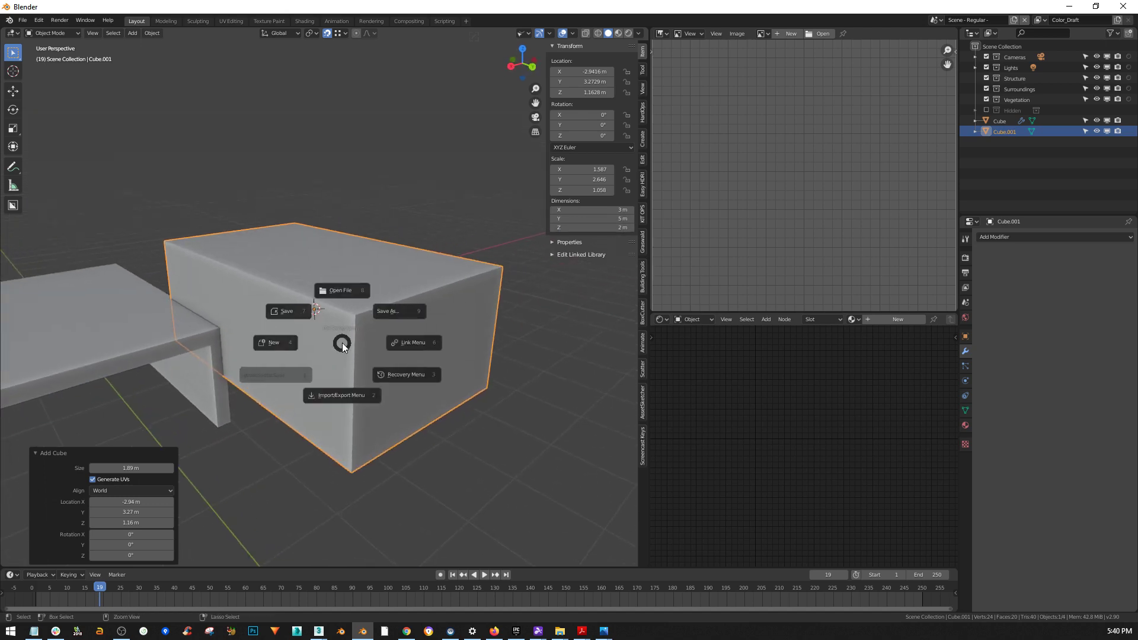
key(Escape)
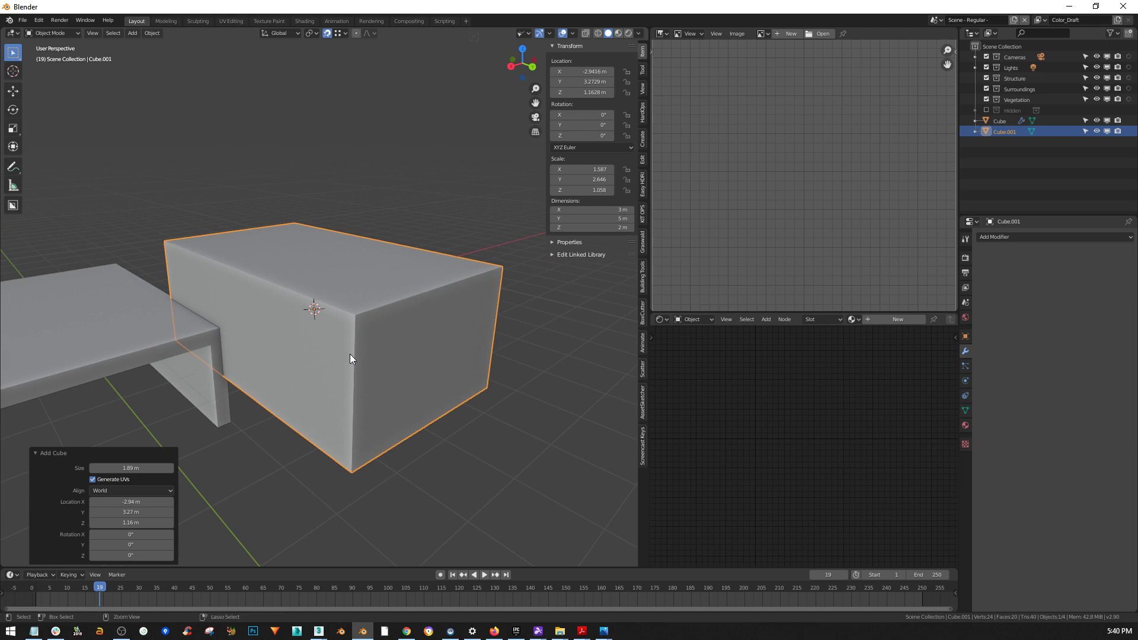
key(ctrl+a)
click(403, 325)
middle_drag(389, 325, 414, 314)
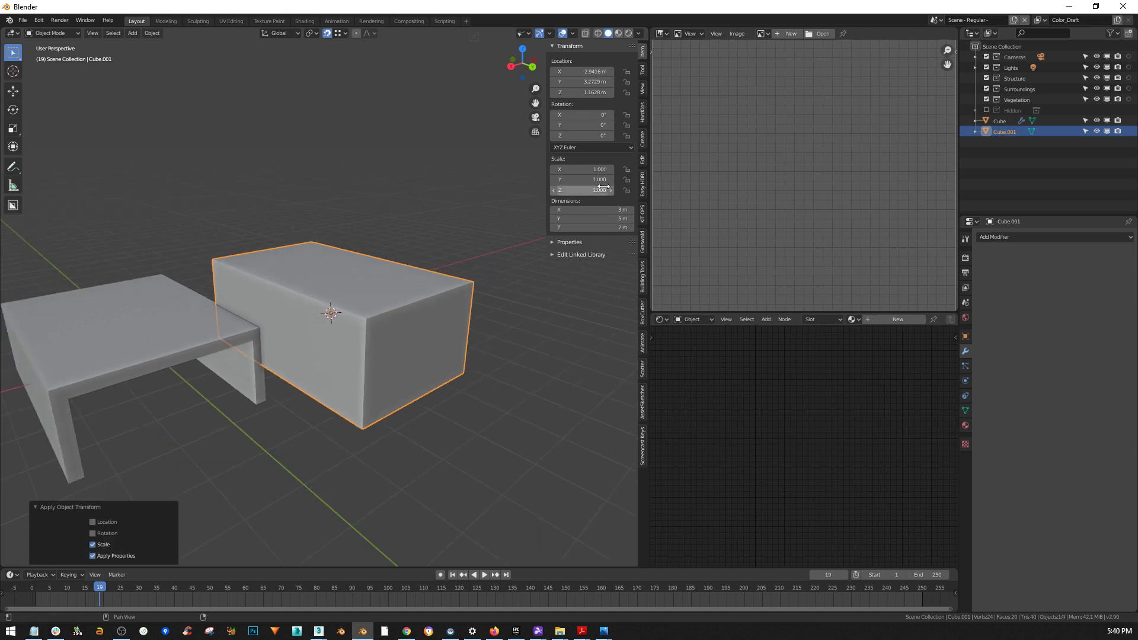
- Move the new cube about -1.46 m along X, away from the solidified cube, and widen the 3D viewport
middle_drag(375, 360, 353, 378)
key(g)
key(x)
click(397, 385)
scroll(296, 345, up, 2)
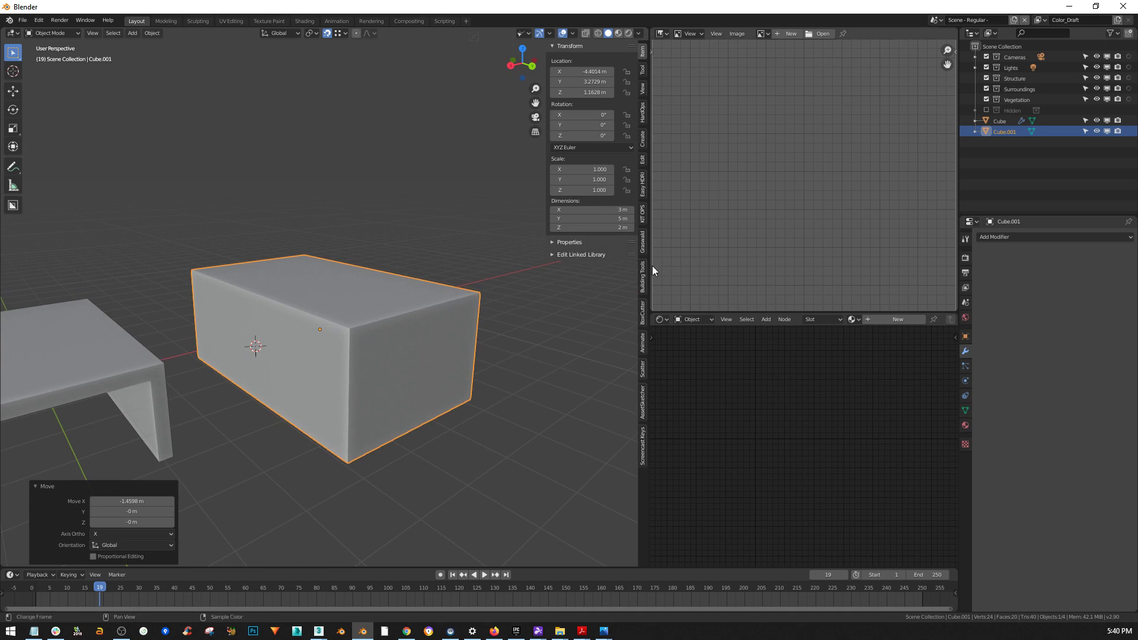
drag(649, 262, 927, 297)
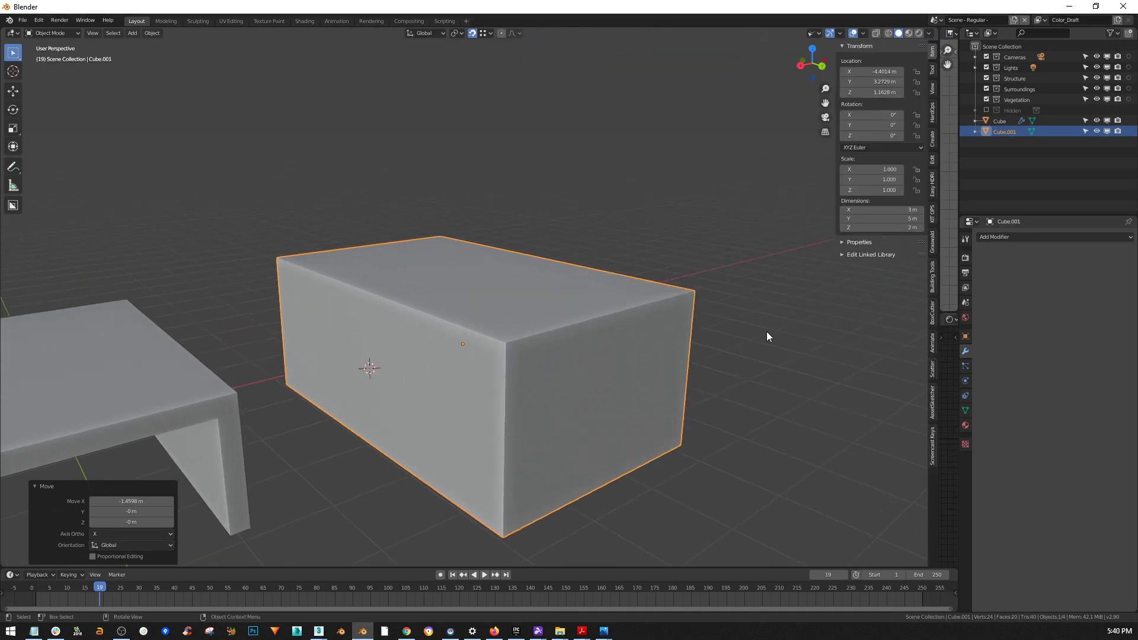
middle_drag(784, 334, 346, 339)
- Enter Edit Mode on the new cube and turn on Screencast Keys
key(Tab)
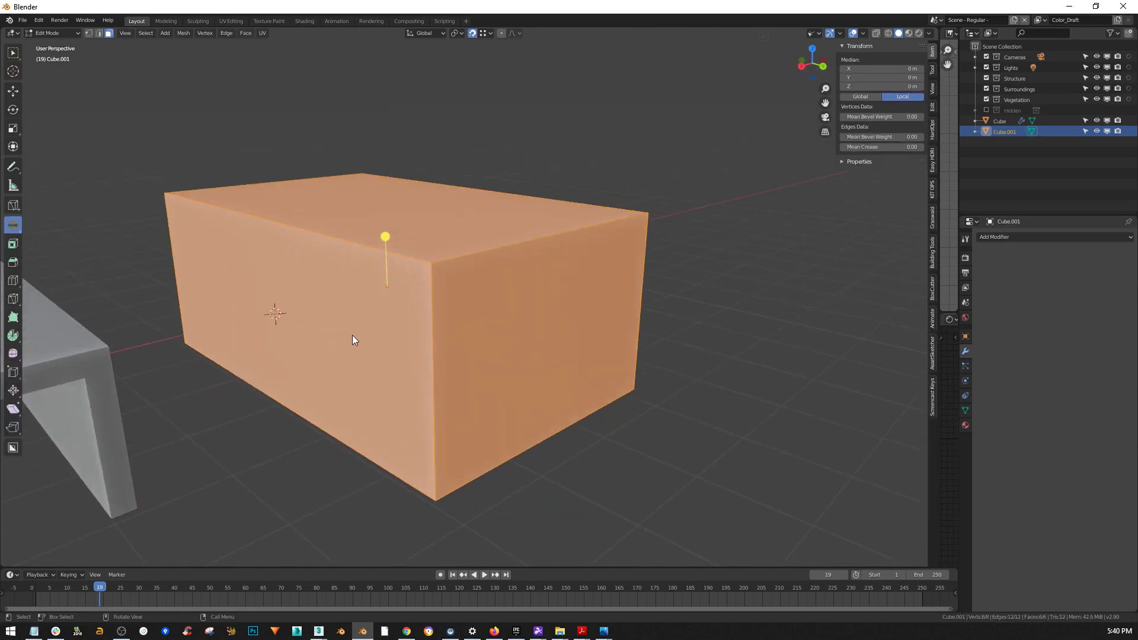
click(933, 392)
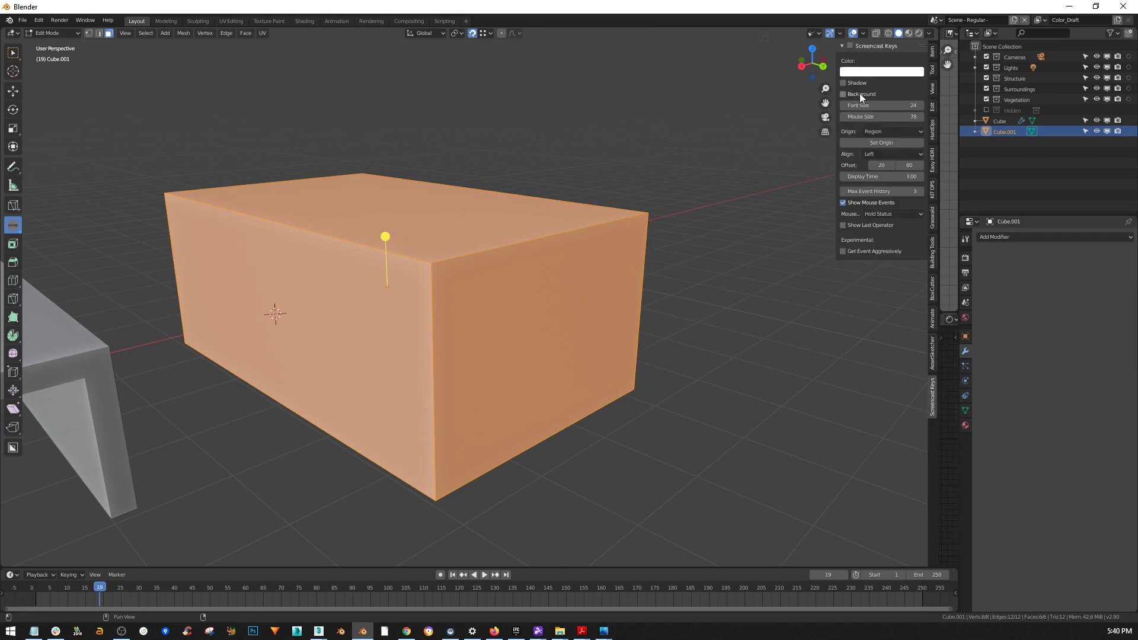
click(850, 46)
middle_drag(773, 321, 716, 359)
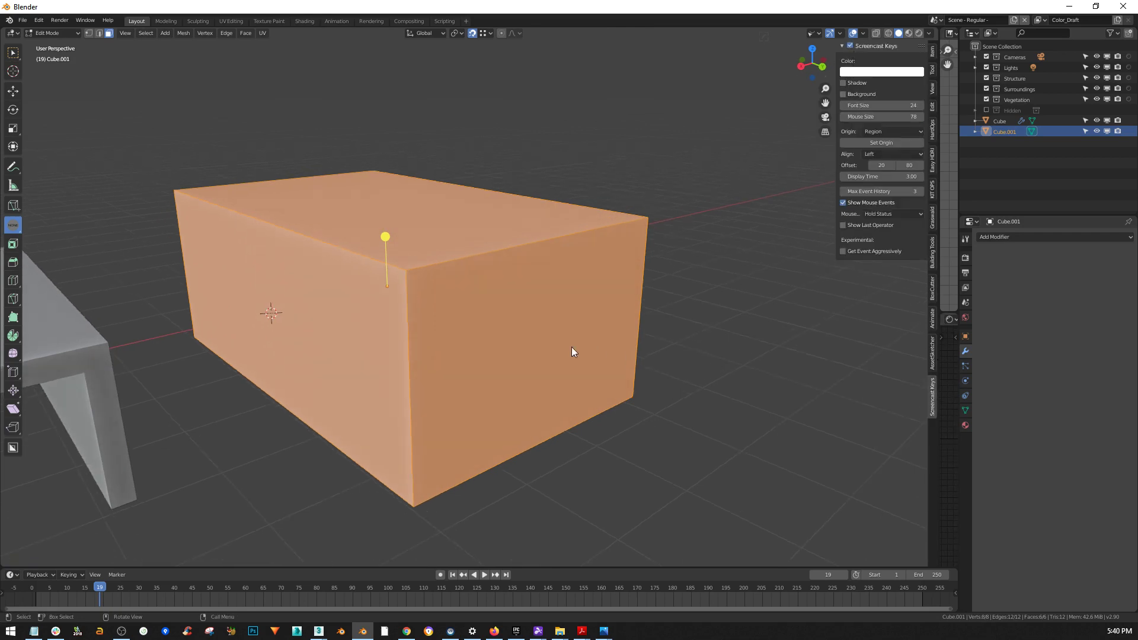
middle_drag(557, 346, 517, 354)
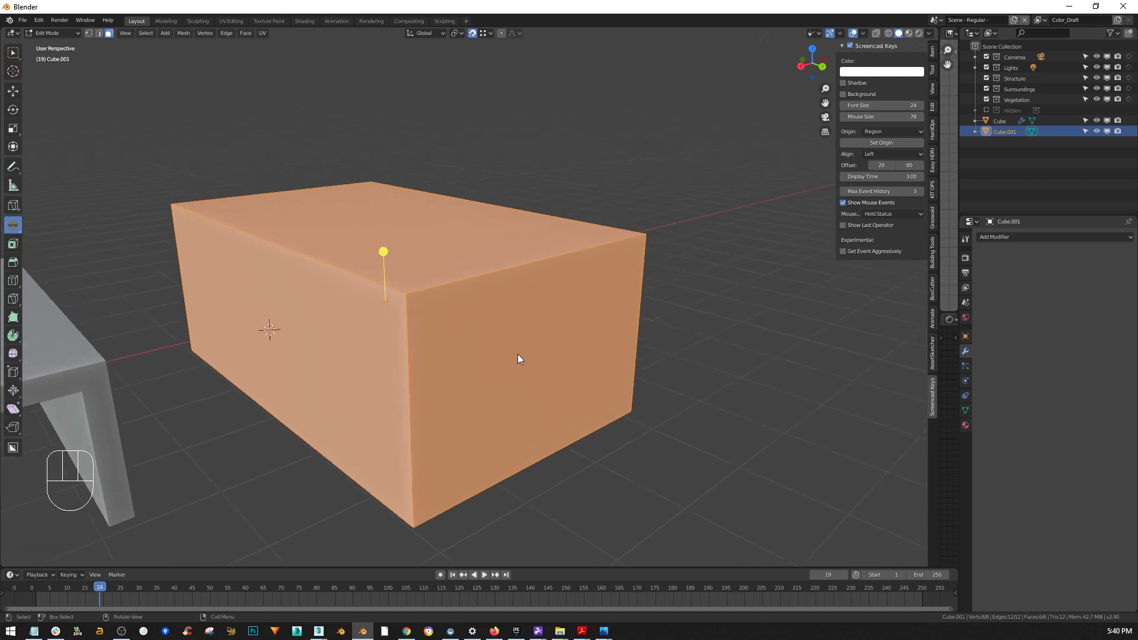
key(Tab)
key(Tab)
key(Tab)
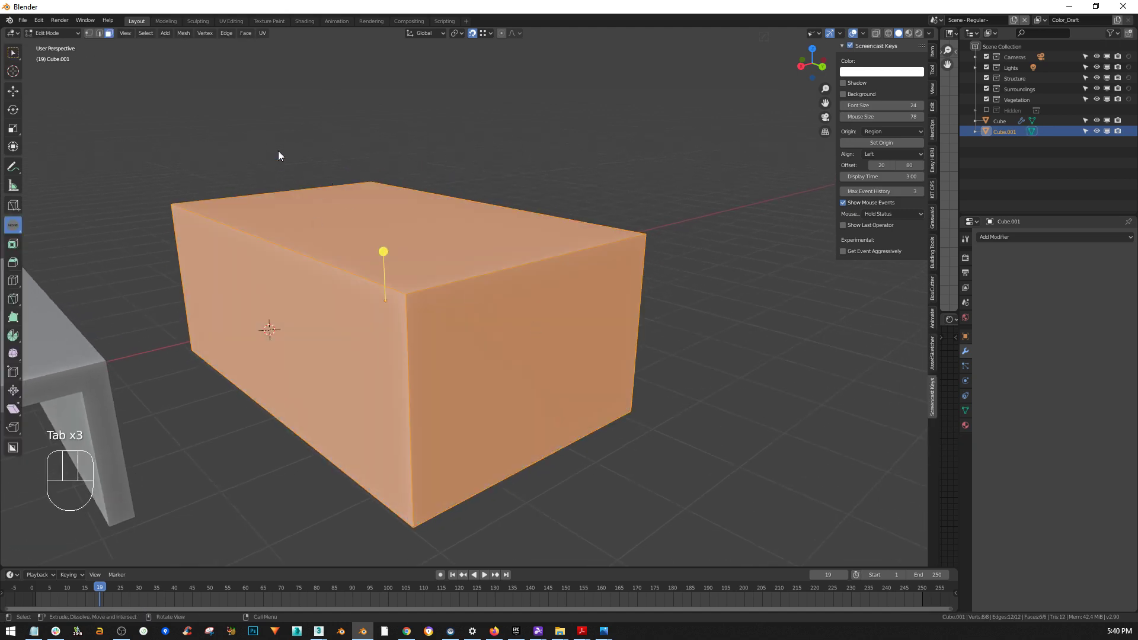
middle_drag(465, 345, 466, 346)
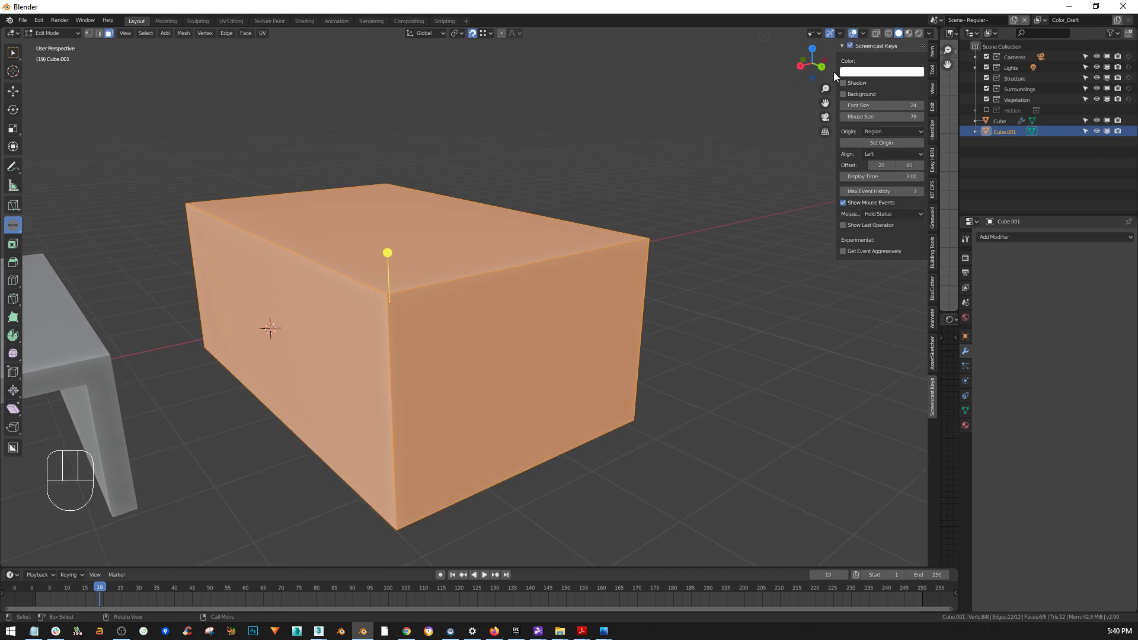
- Hide the sidebar and enable the Edge Angle measurement overlay for the cube
key(n)
click(862, 34)
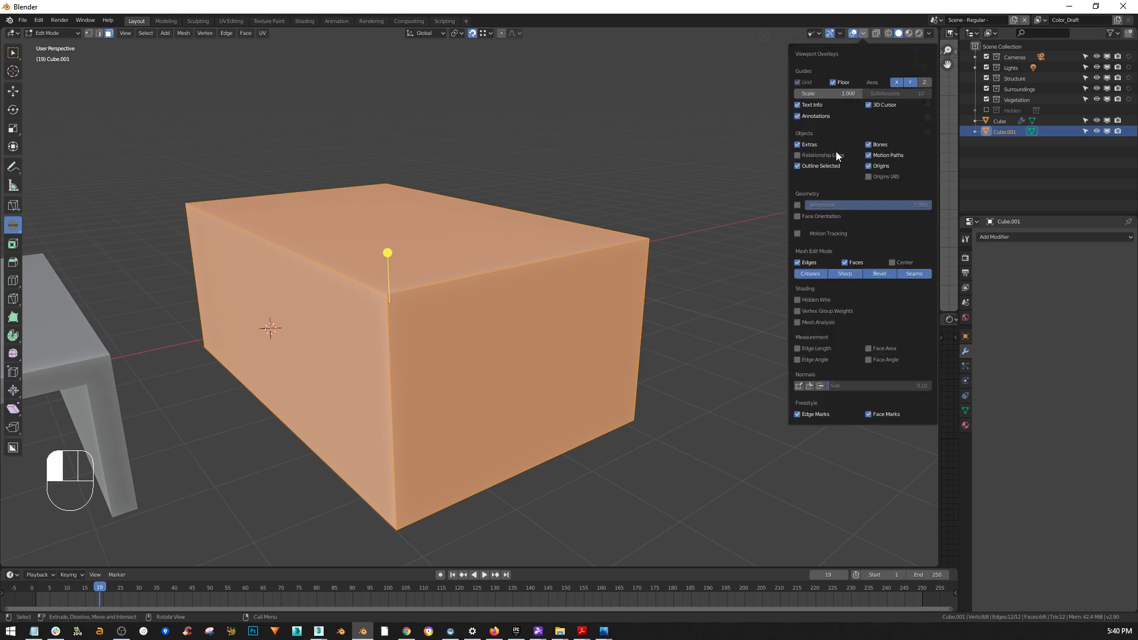
click(797, 359)
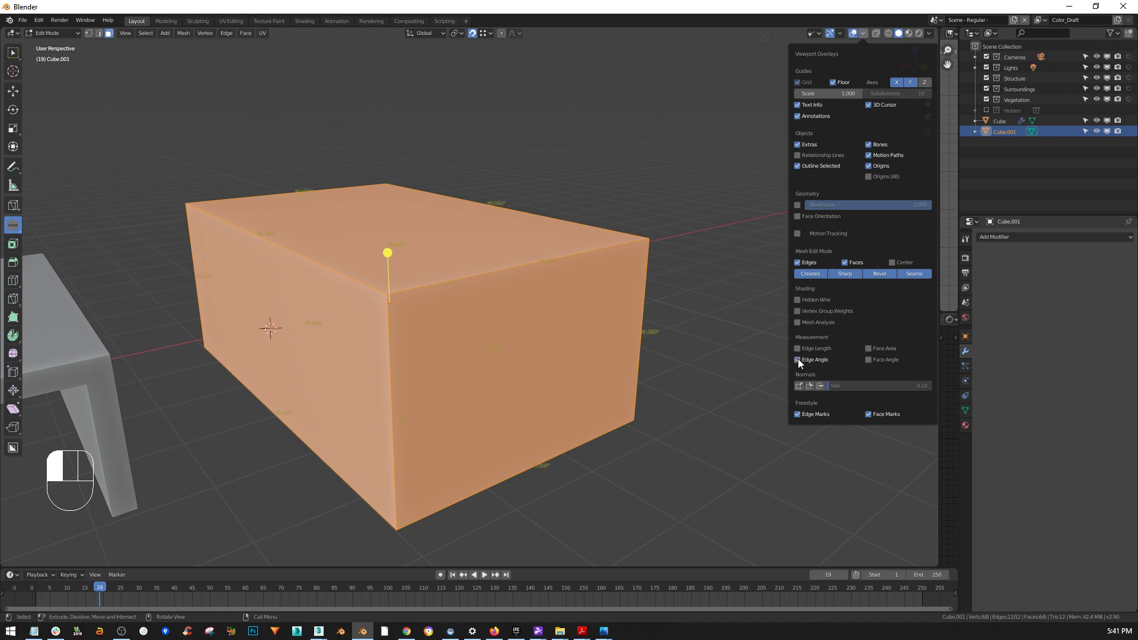
scroll(657, 344, up, 4)
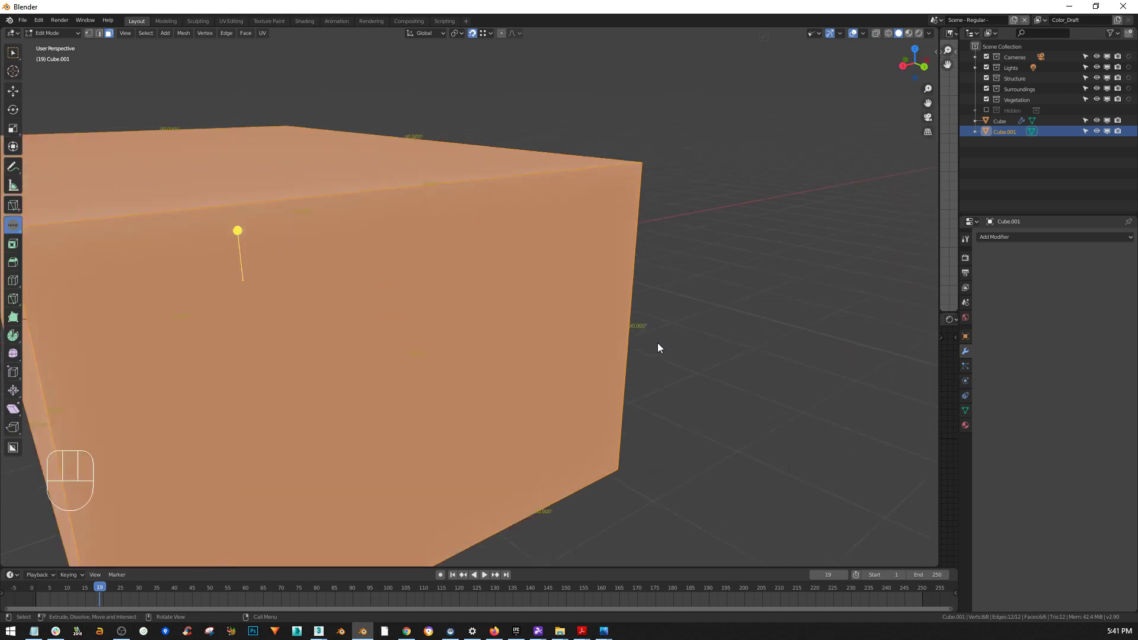
- Switch to edge selection and examine the angles on the cube's far vertical edge and the adjoining top edge
middle_drag(486, 198, 461, 196)
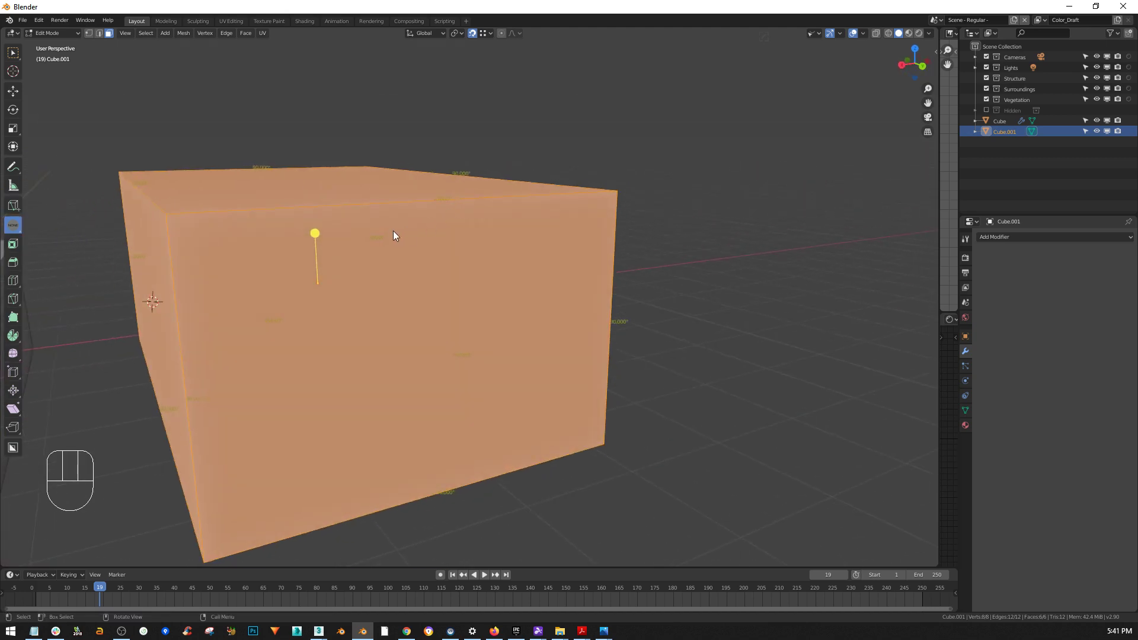
shift+middle_drag(397, 232, 711, 271)
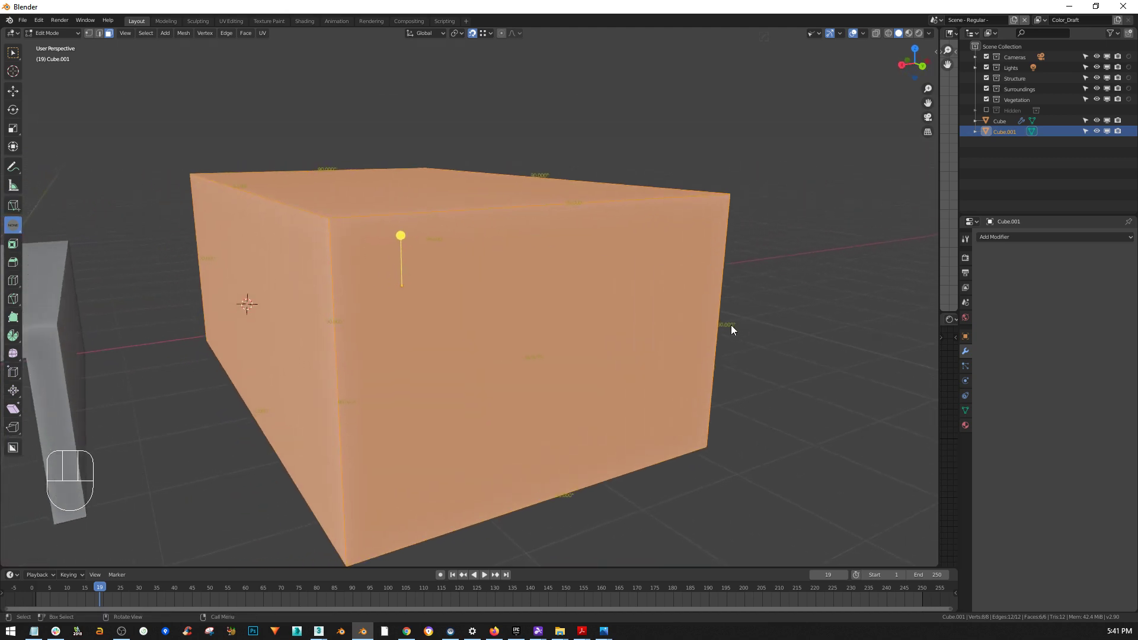
click(729, 253)
key(2)
click(720, 261)
shift+click(696, 188)
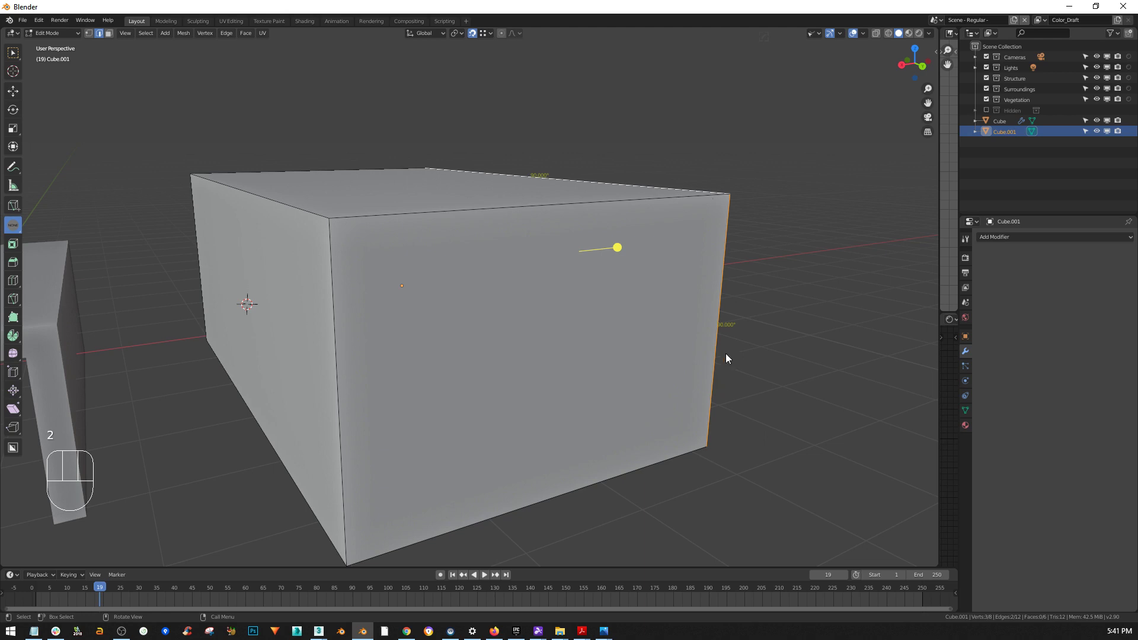
- Select the near vertical edge and the adjoining top edge of the cube's end face, and examine their angles
click(338, 237)
shift+click(333, 261)
middle_drag(423, 329, 325, 296)
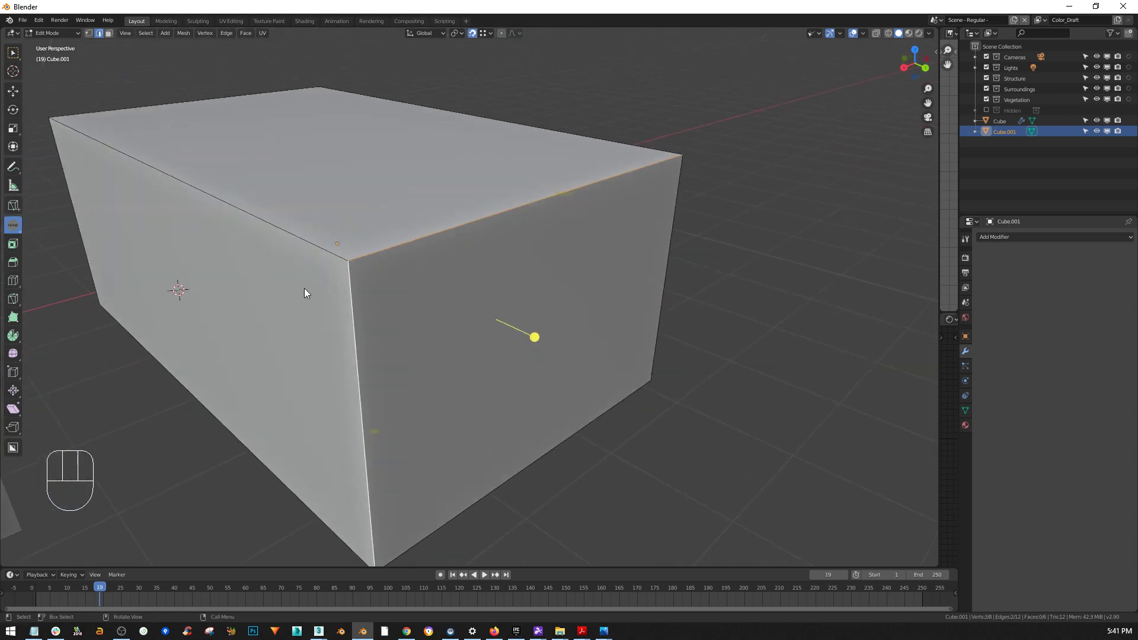
middle_drag(392, 407, 527, 367)
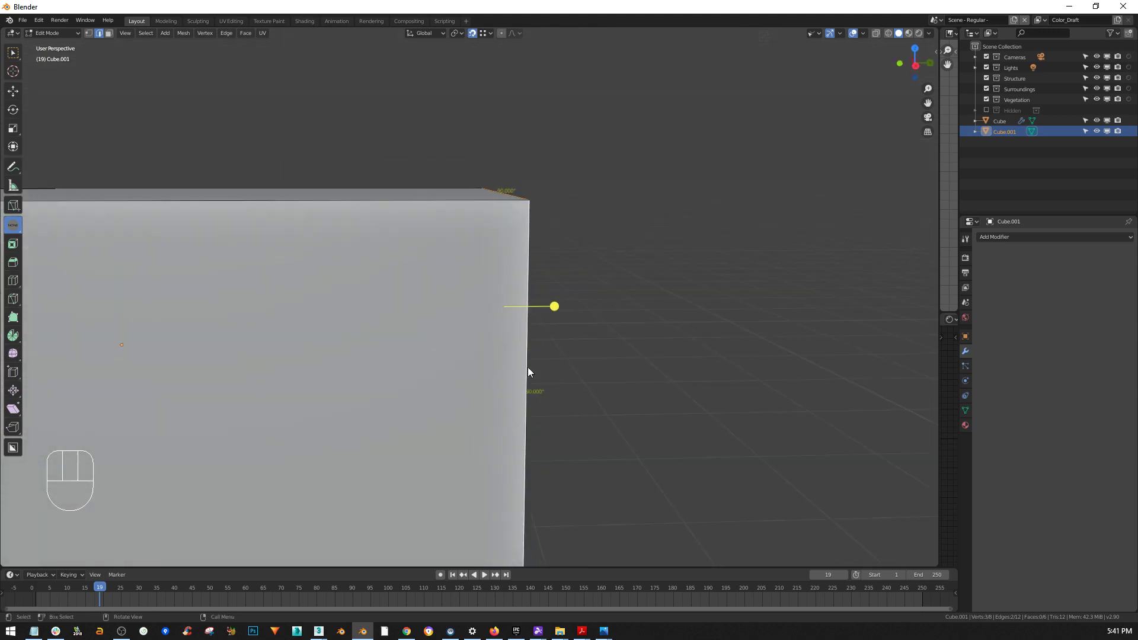
middle_drag(645, 221, 669, 307)
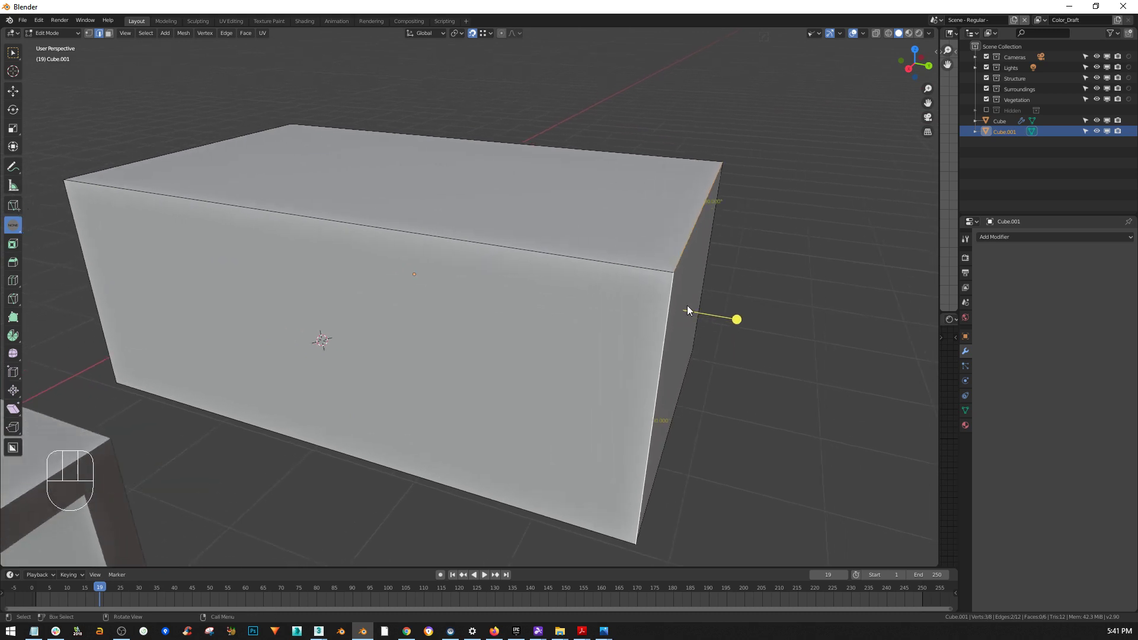
- Switch to face selection and show edge lengths instead of edge angles for the cube's end face
key(alt+z)
key(alt+z)
key(3)
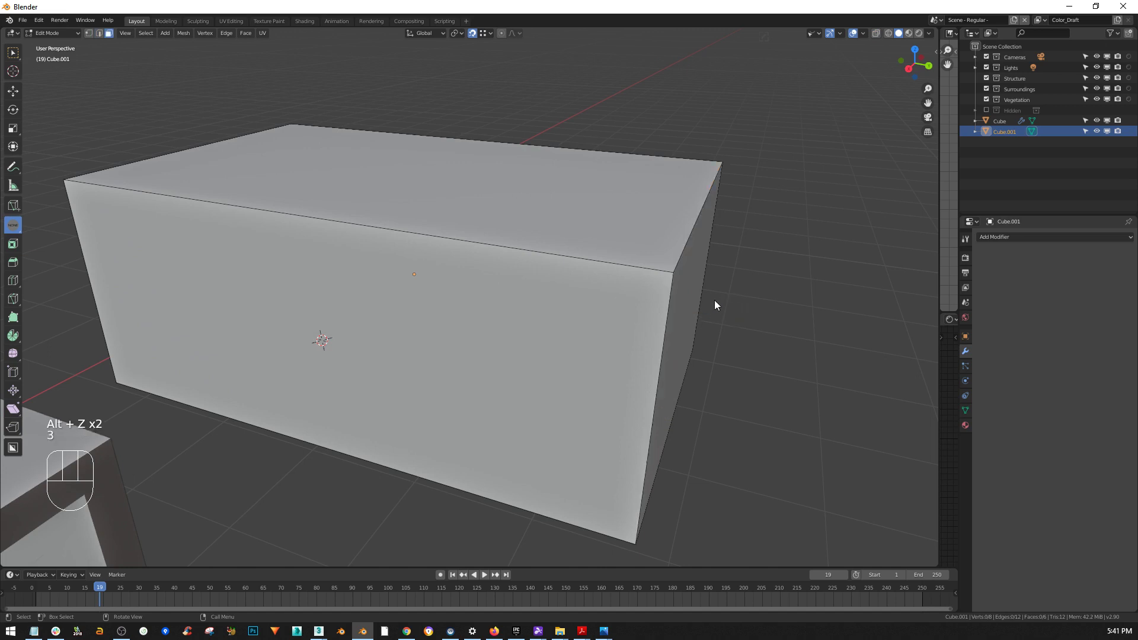
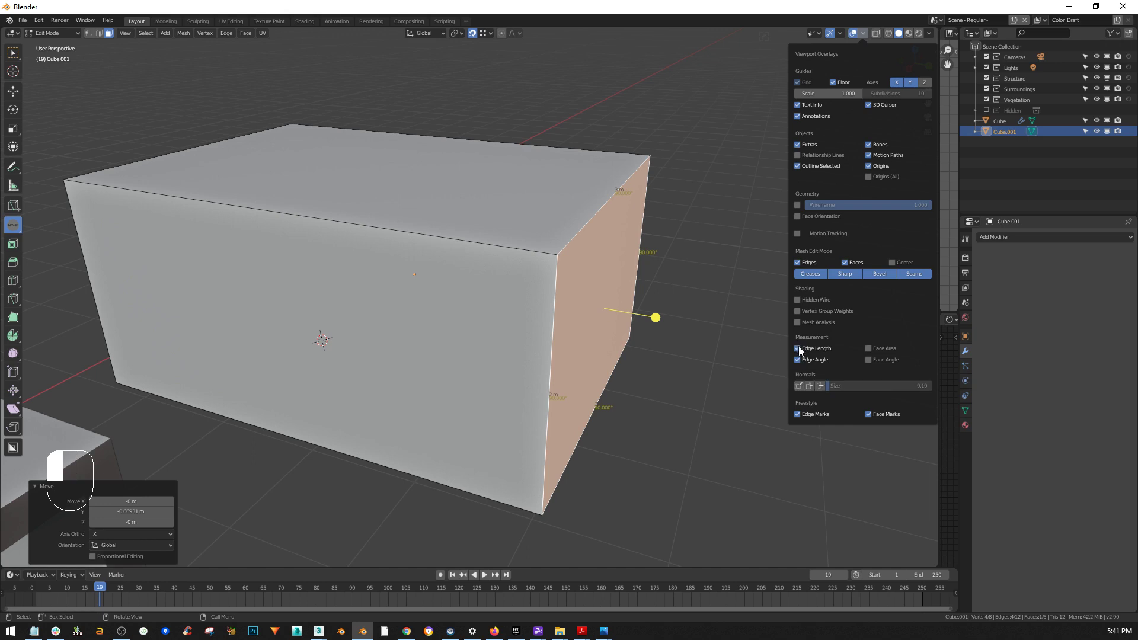
click(798, 359)
- Move the cube's end face along Y so the long side becomes about 4.52 m
middle_drag(599, 168, 616, 201)
key(g)
key(y)
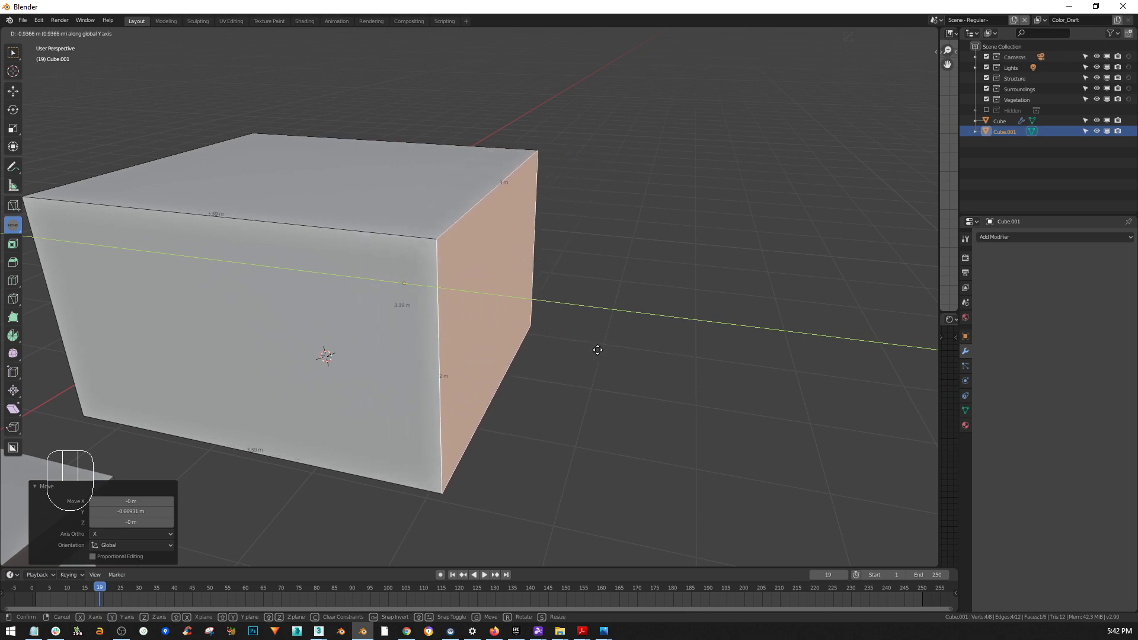
click(721, 376)
- Raise the cube's top face about 0.33 m along Z
click(421, 214)
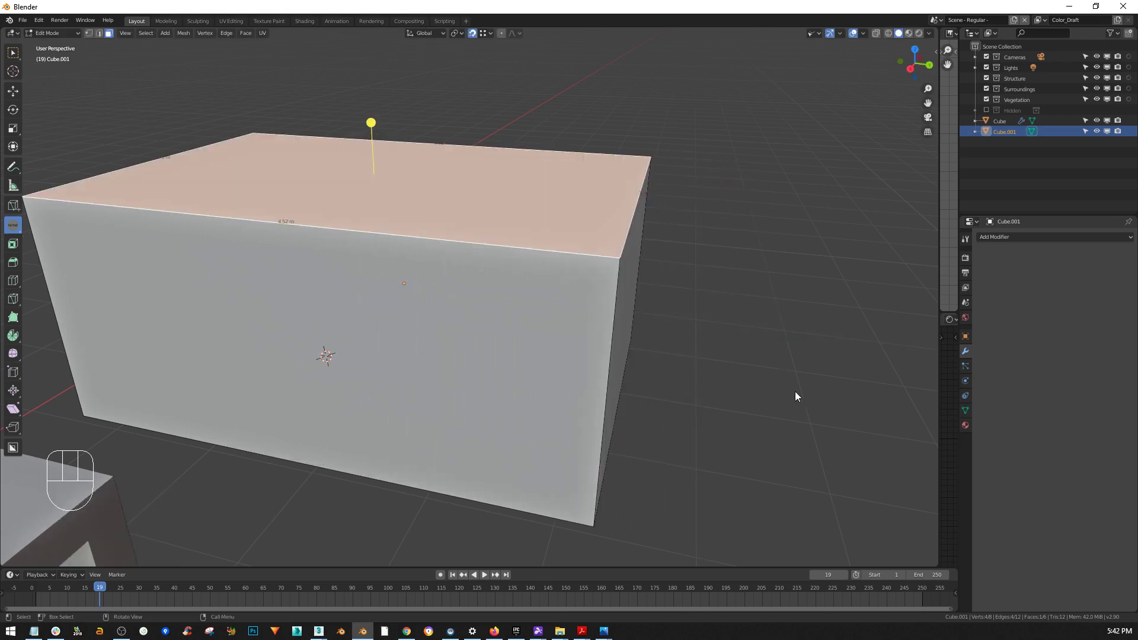
key(g)
key(z)
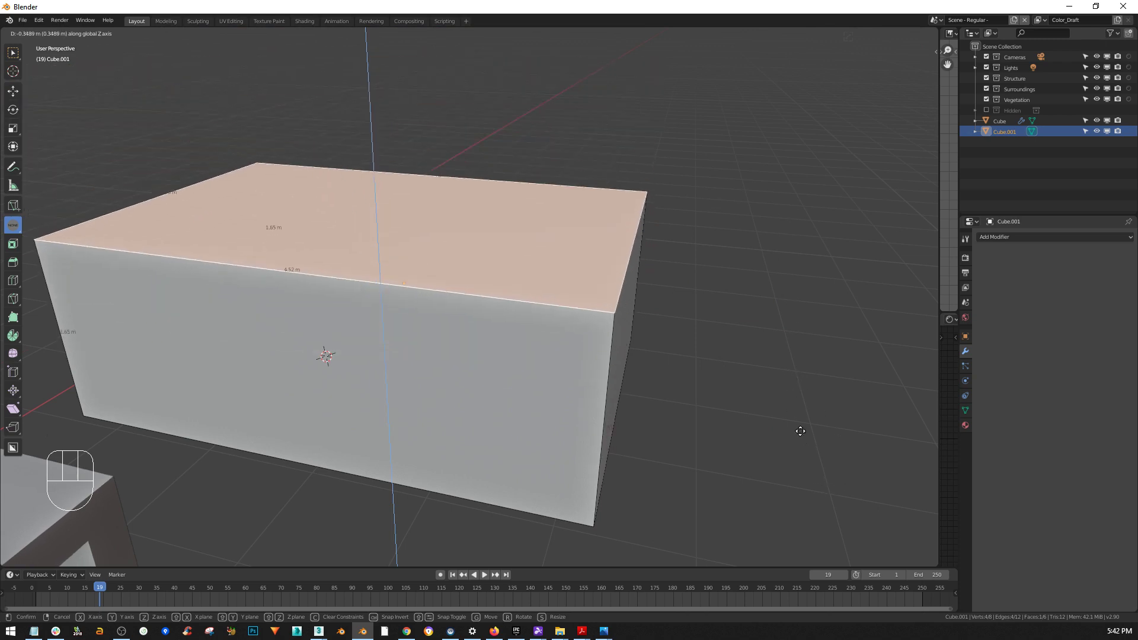
click(799, 364)
middle_drag(799, 364, 424, 249)
scroll(311, 172, up, 1)
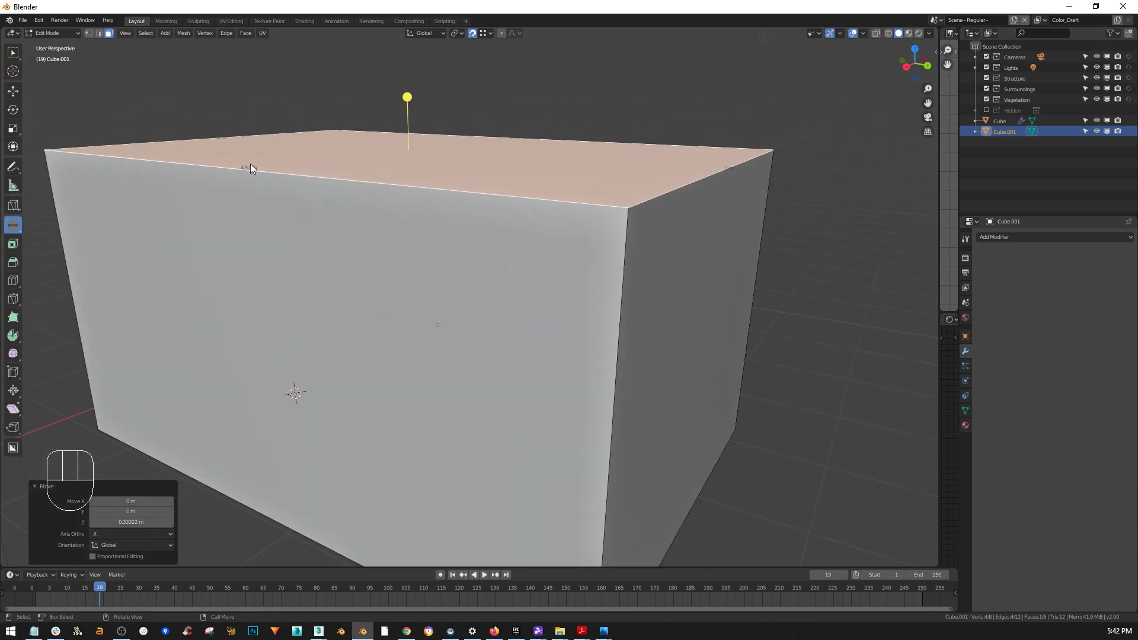
scroll(536, 282, down, 2)
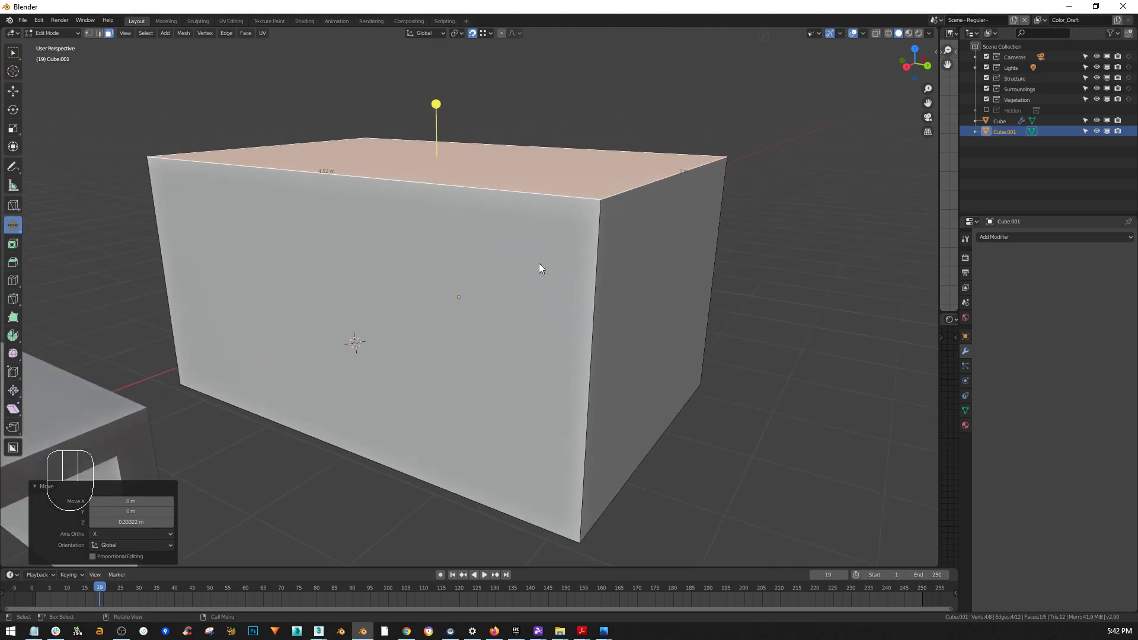
- Select the cube's end face and examine the length of its vertical edge
middle_drag(570, 383, 642, 308)
scroll(640, 301, up, 2)
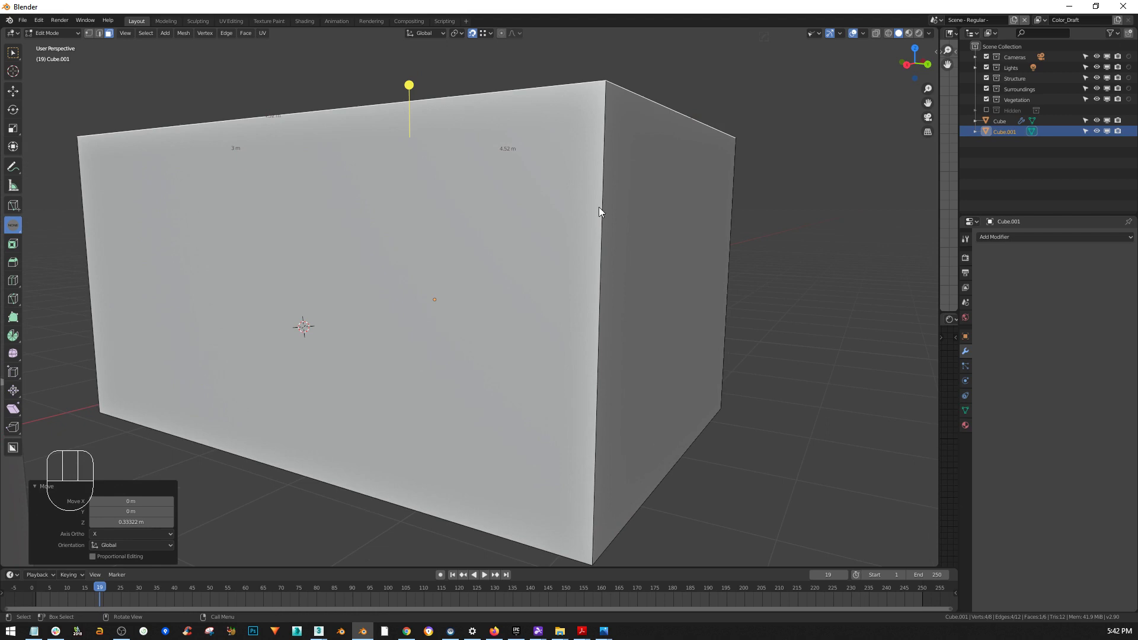
click(628, 449)
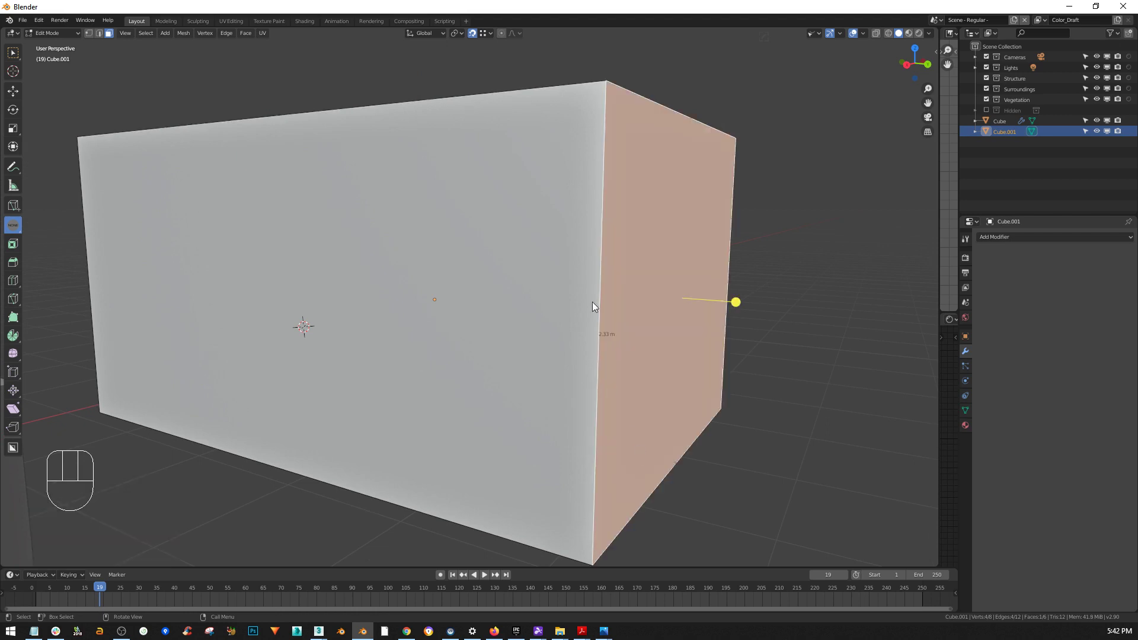
middle_drag(588, 334, 592, 337)
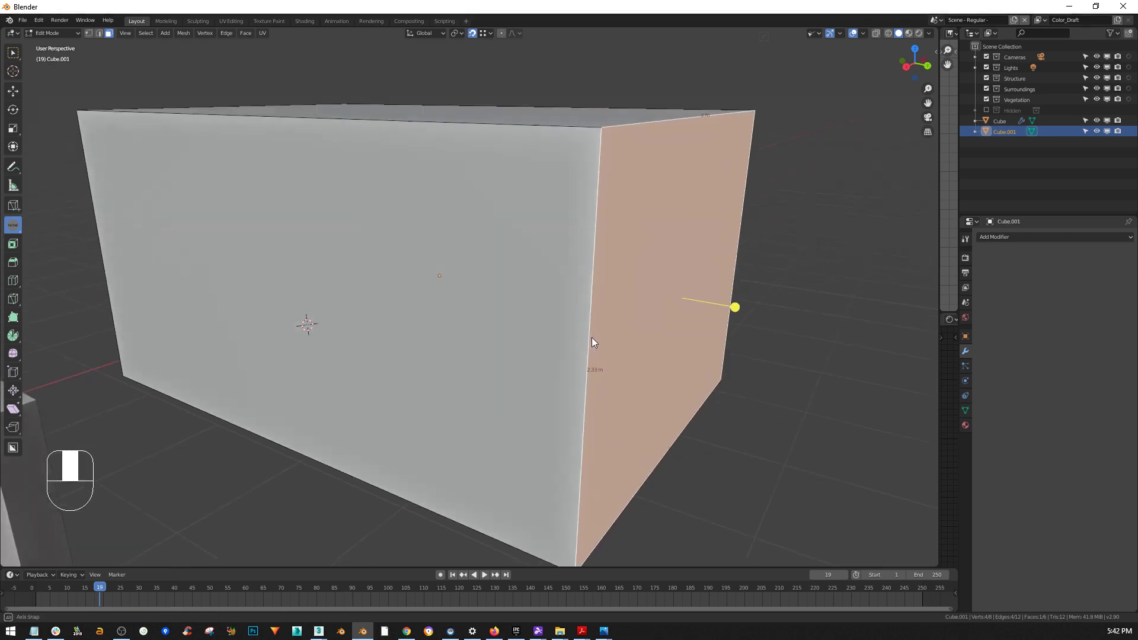
- Lower the cube's top face about 0.33 m along Z with fine control, so the height is 2 m
click(549, 116)
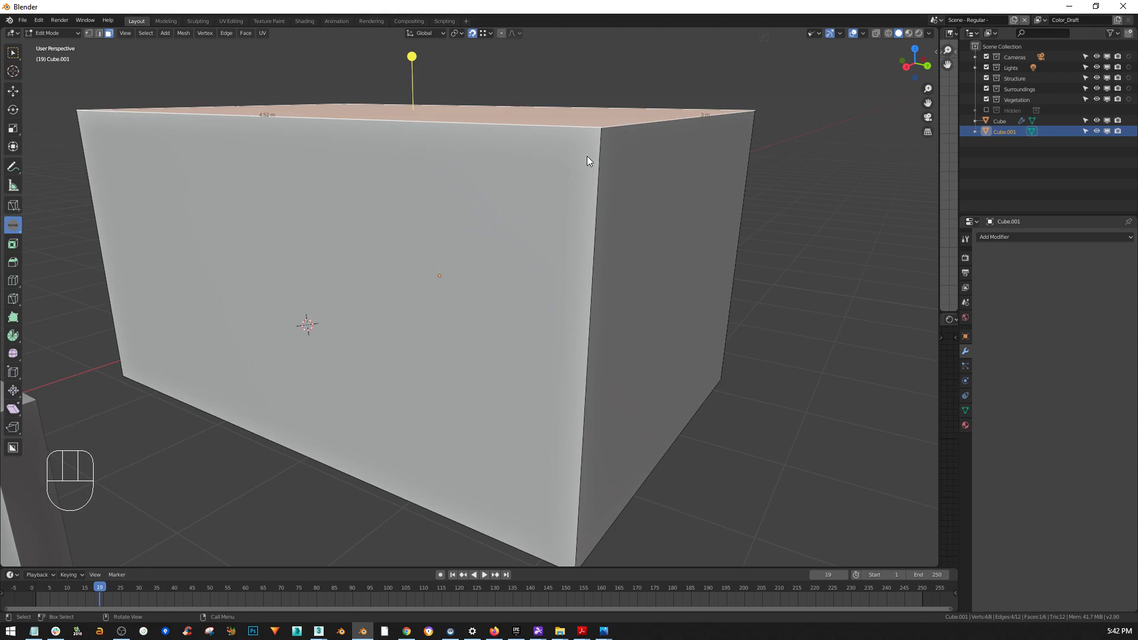
middle_drag(752, 279, 777, 278)
key(g)
key(z)
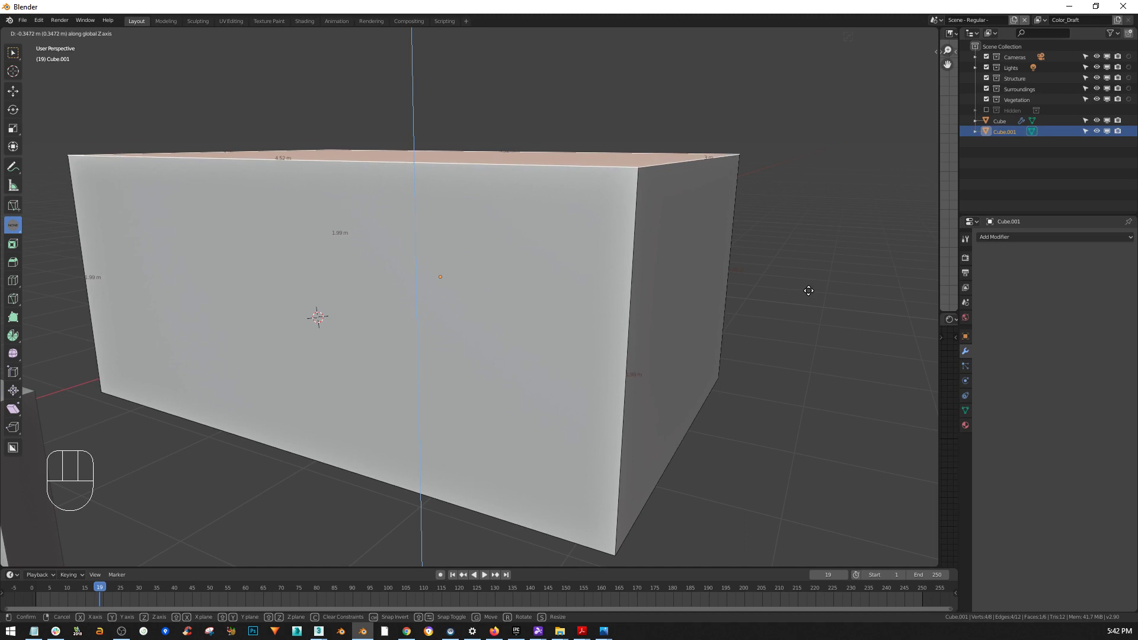
key(shift)
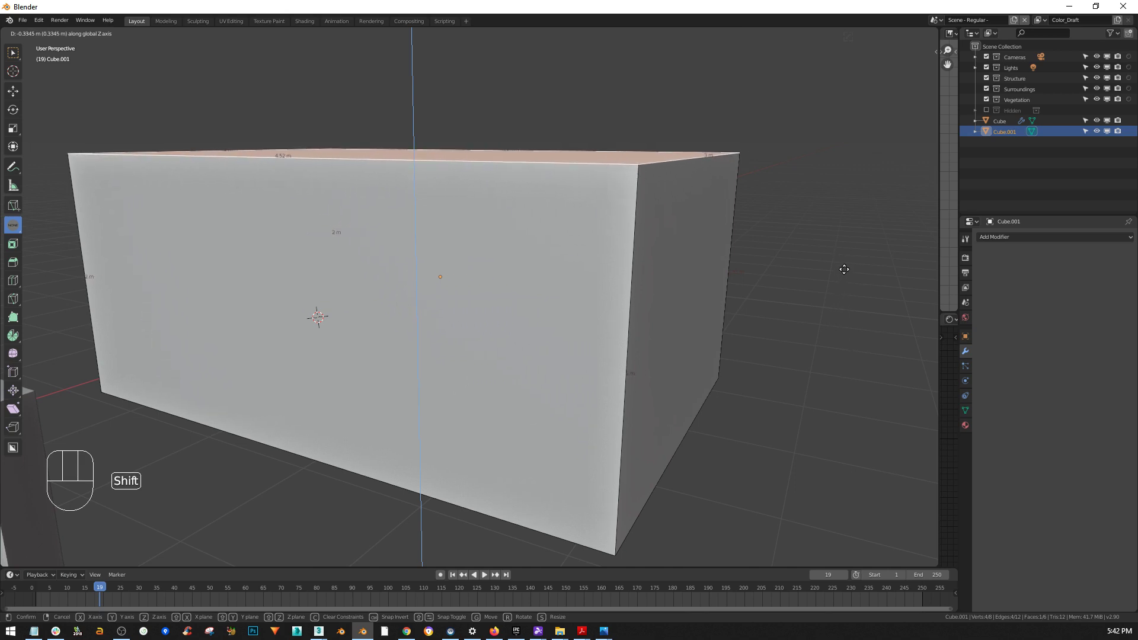
click(844, 269)
- Move the cube's end face -1.52 m along Y with fine control, so the long side is 3 m
click(708, 314)
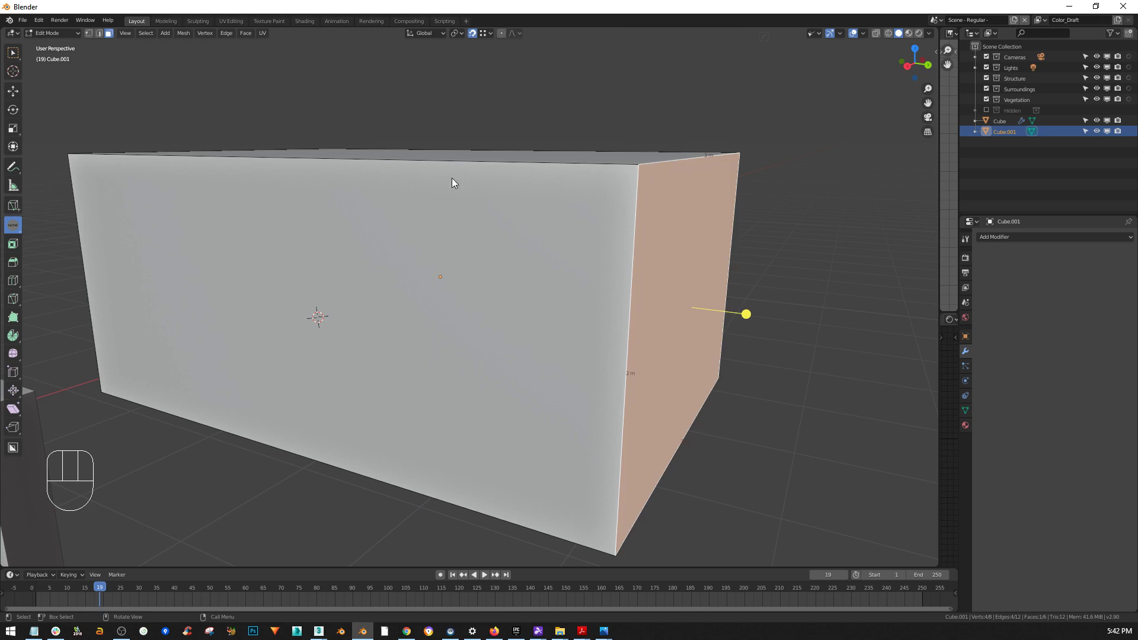
middle_drag(493, 242, 513, 254)
key(g)
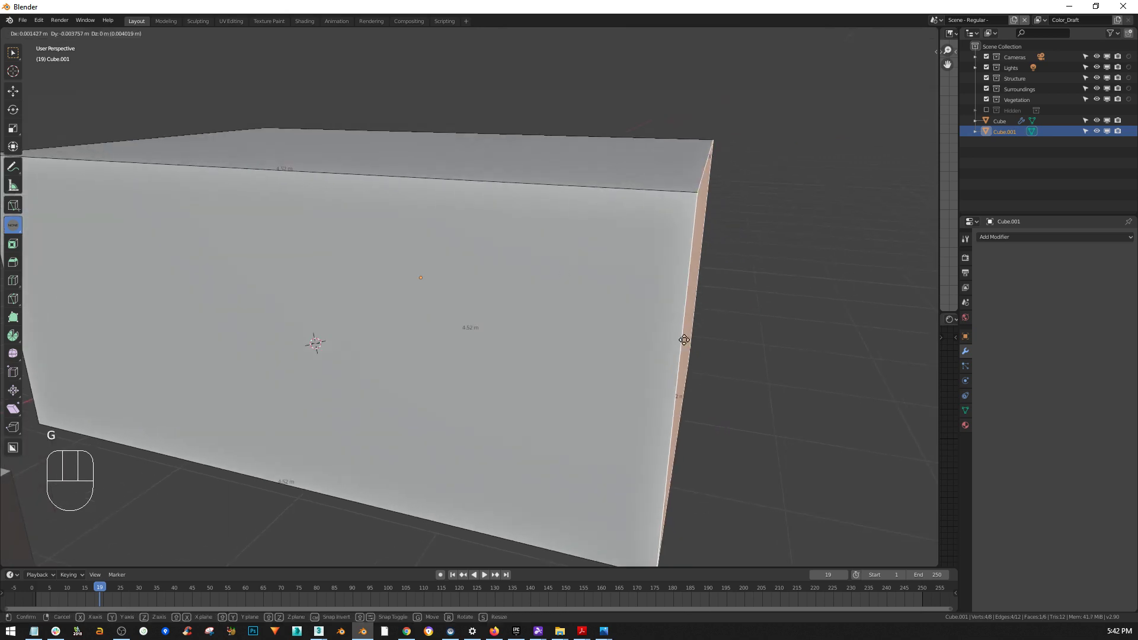
key(y)
key(shift)
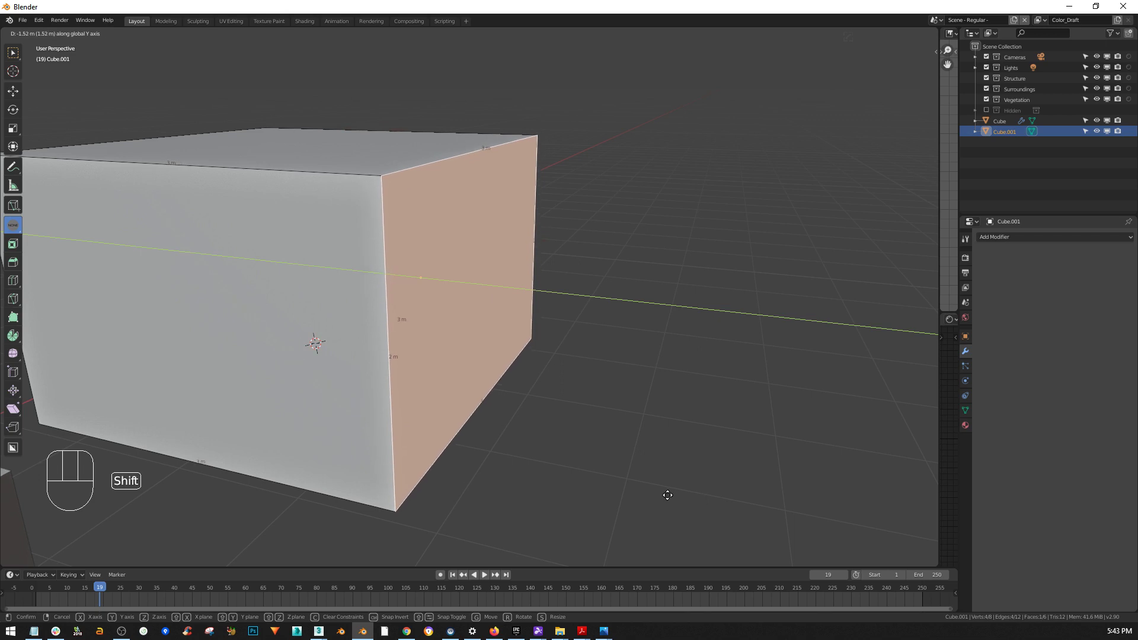
click(658, 492)
- Return to Object Mode and display the resized cube's transform values and dimensions
middle_drag(589, 440, 534, 403)
key(Tab)
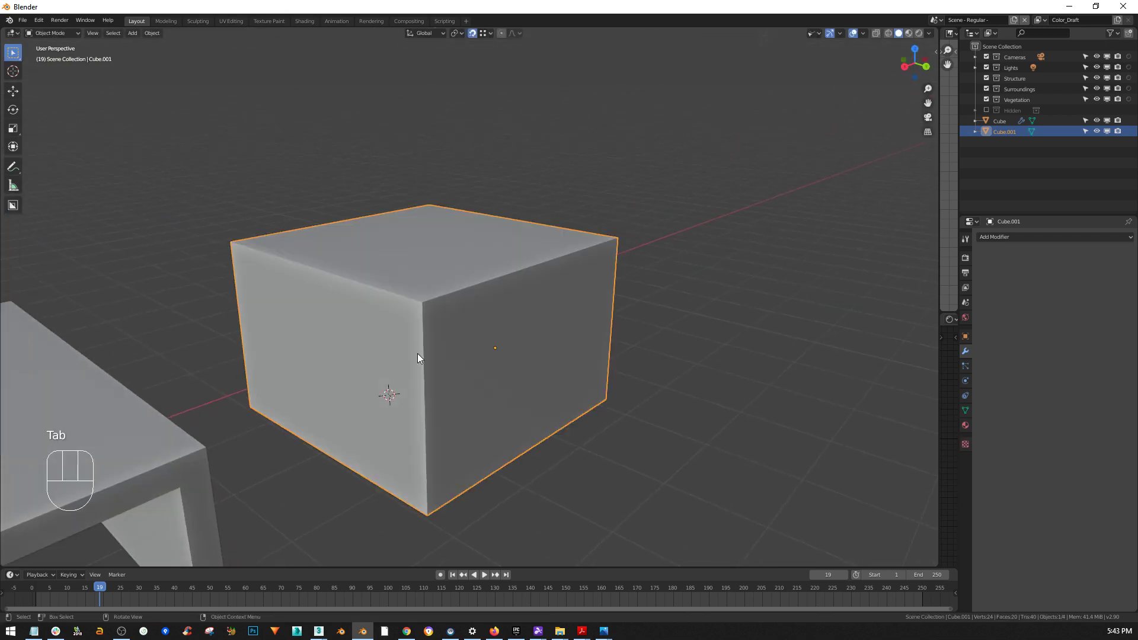
key(n)
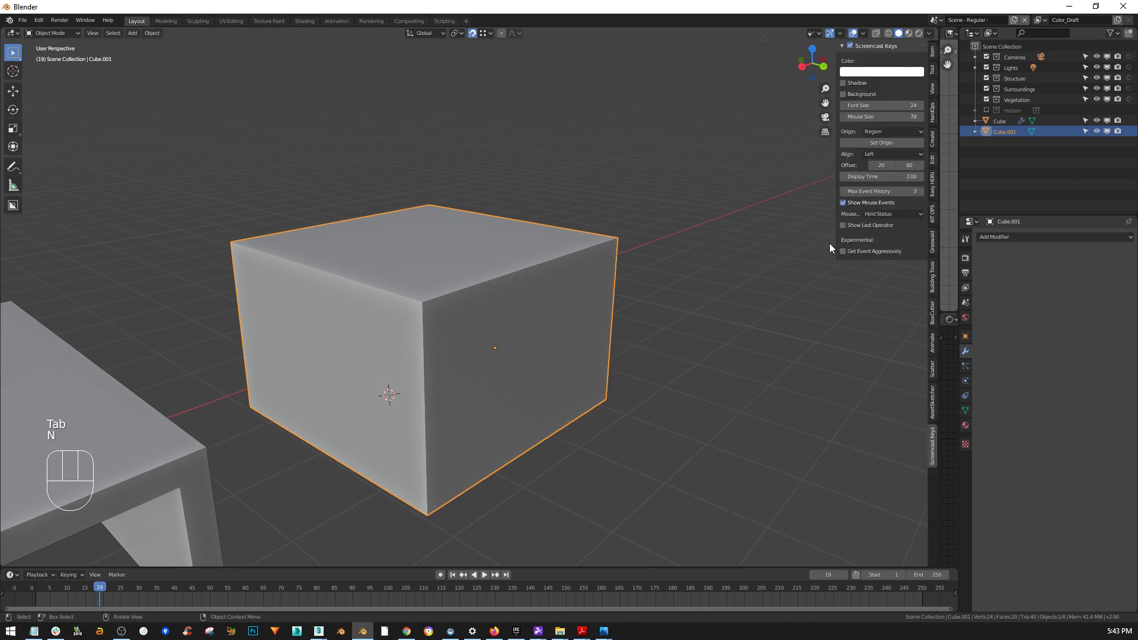
click(933, 64)
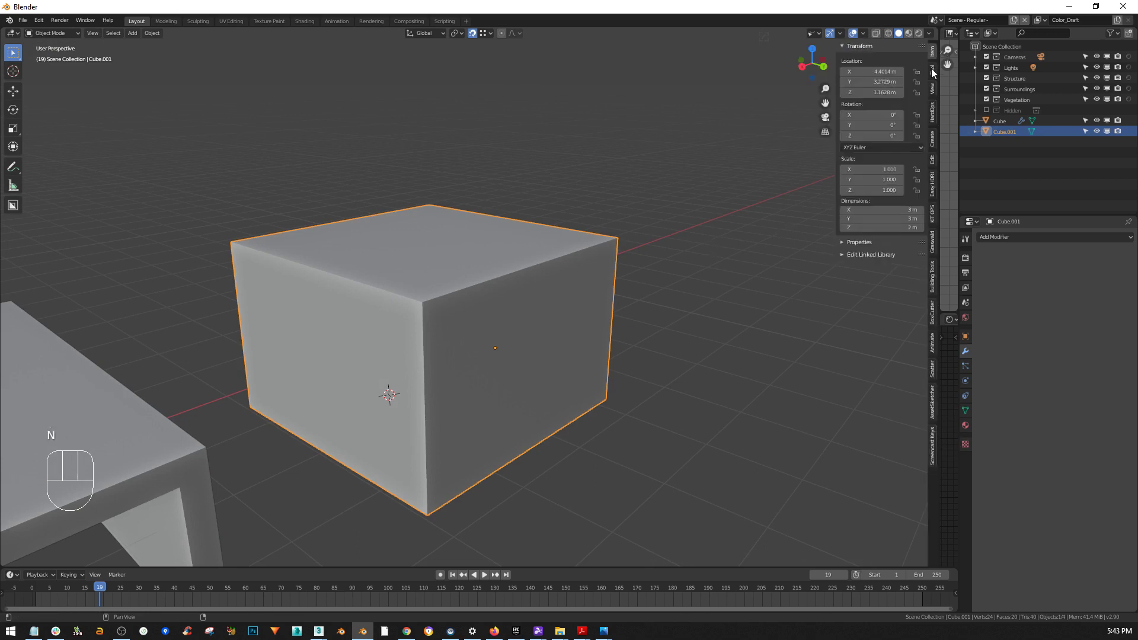
- Select the solidified cube and review its scale, dimensions and Solidify settings
middle_drag(369, 347, 477, 341)
click(207, 330)
shift+middle_drag(389, 265, 462, 336)
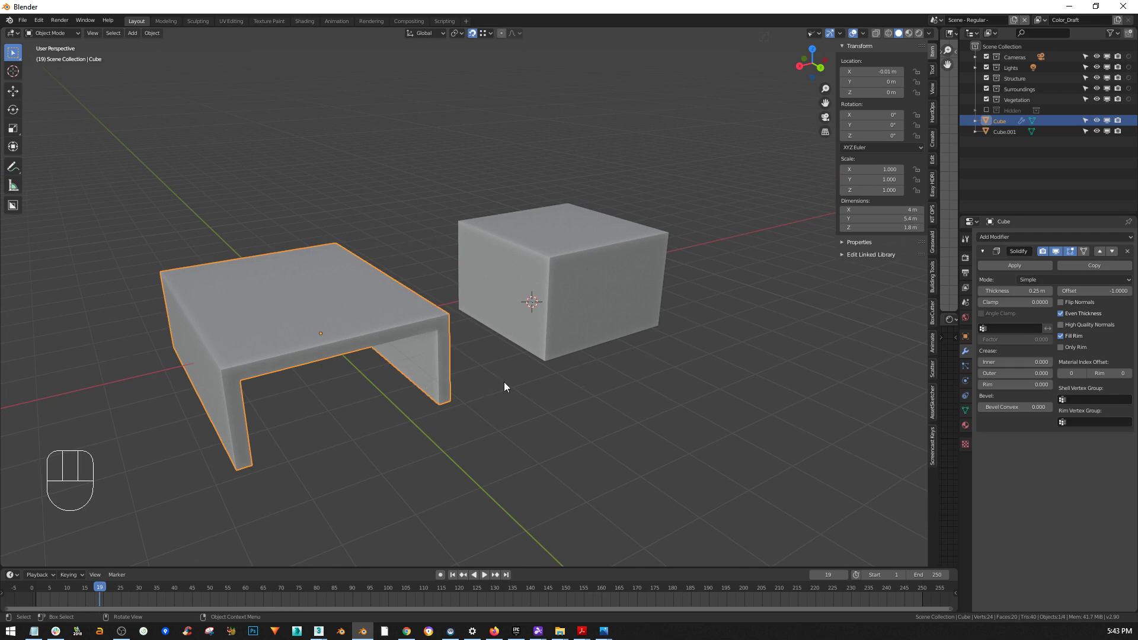
middle_drag(547, 352, 461, 350)
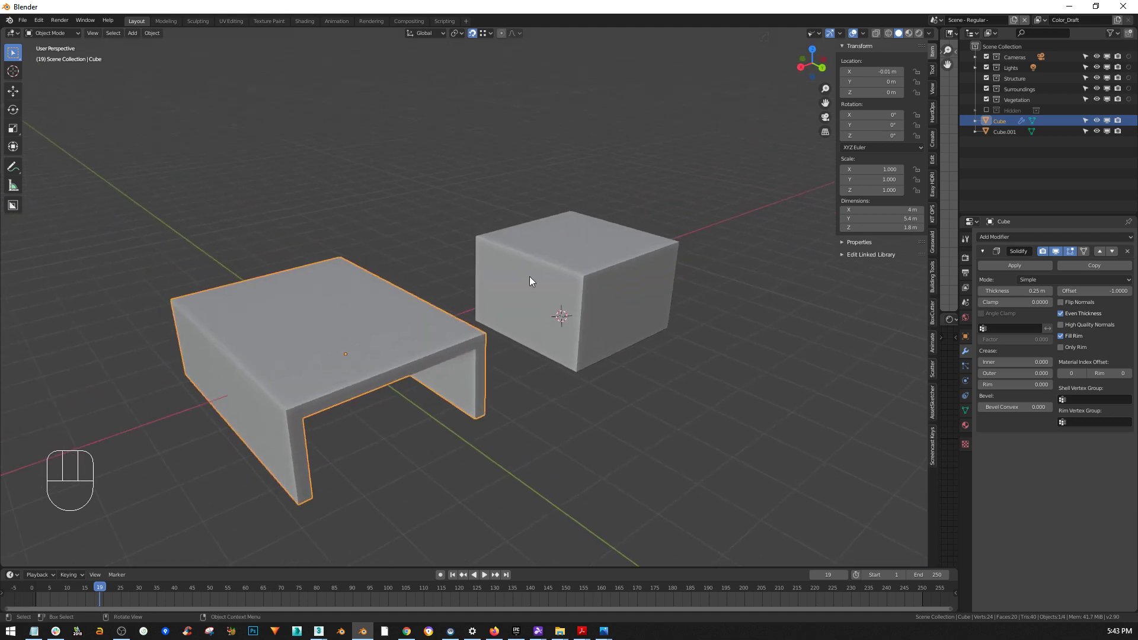
- Deselect all objects and inspect the solidified cube and the resized cube side by side
click(631, 156)
click(543, 268)
key(alt+a)
middle_drag(656, 258, 443, 318)
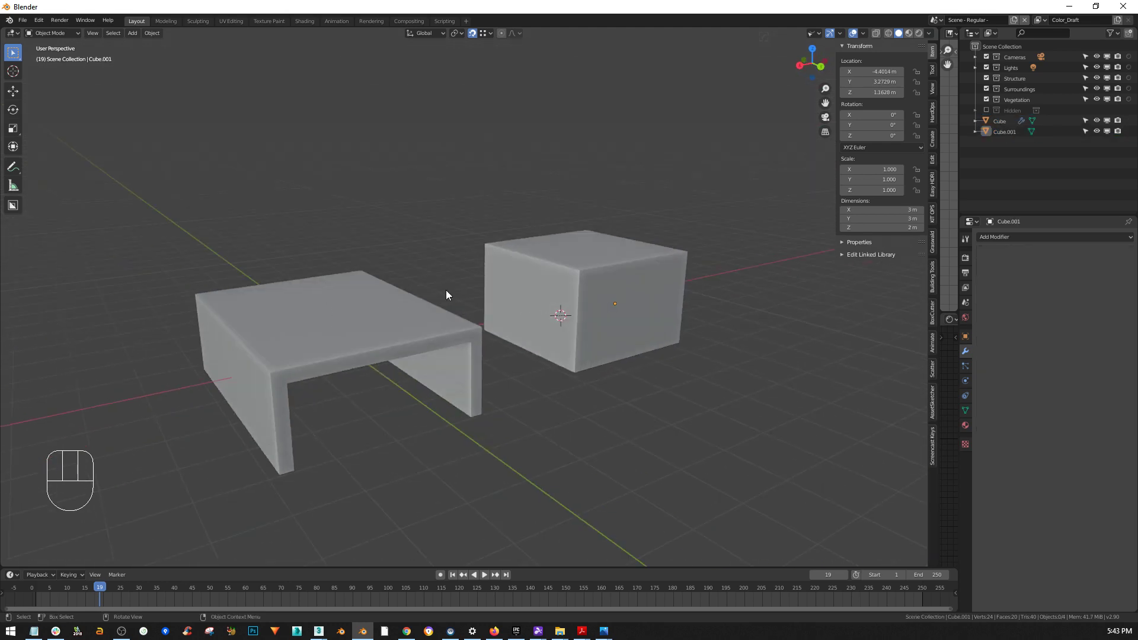
shift+middle_drag(571, 354, 504, 311)
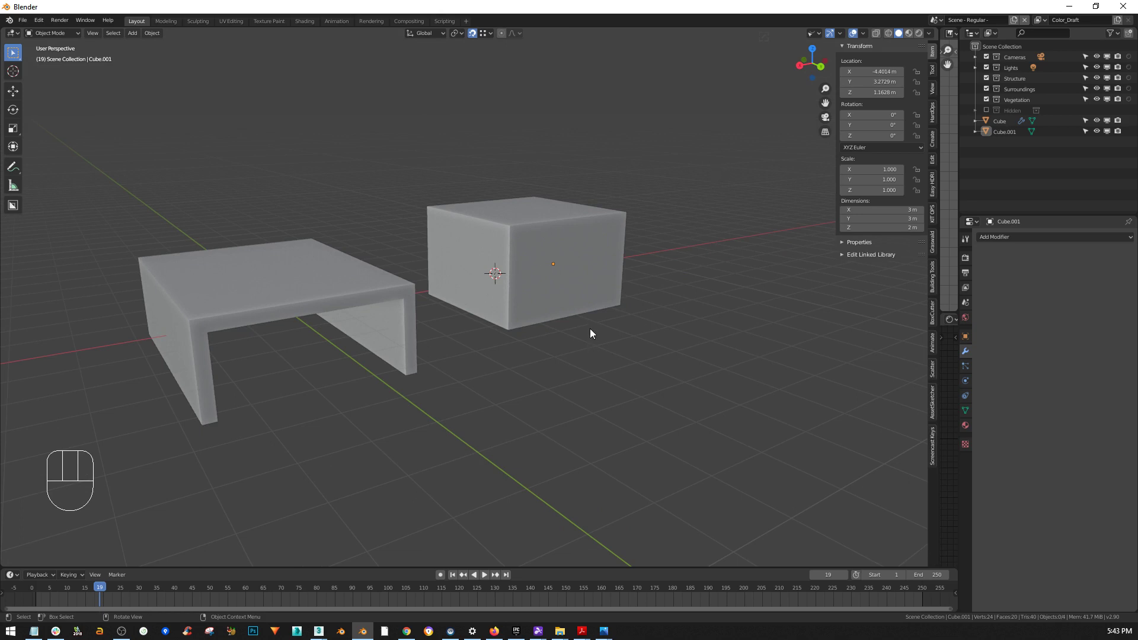
scroll(553, 307, up, 2)
shift+middle_drag(578, 316, 570, 340)
mouse_move(504, 351)
shift+middle_down()
mouse_move(528, 381)
mouse_move(498, 355)
shift+middle_up()
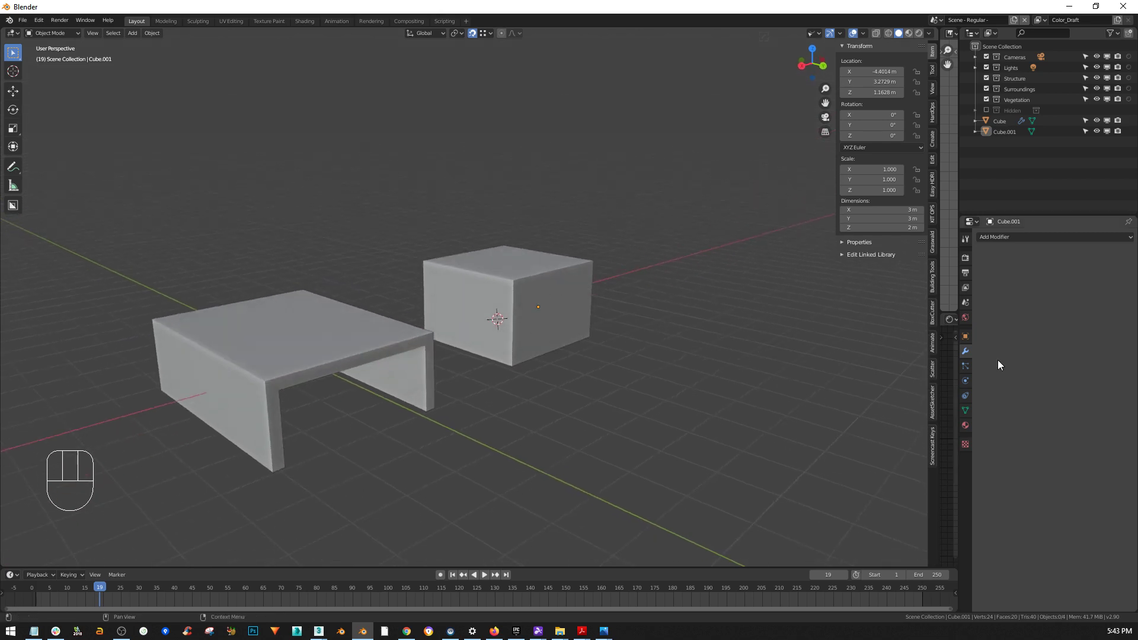
- Select the resized cube again and review its scale and dimensions
click(528, 322)
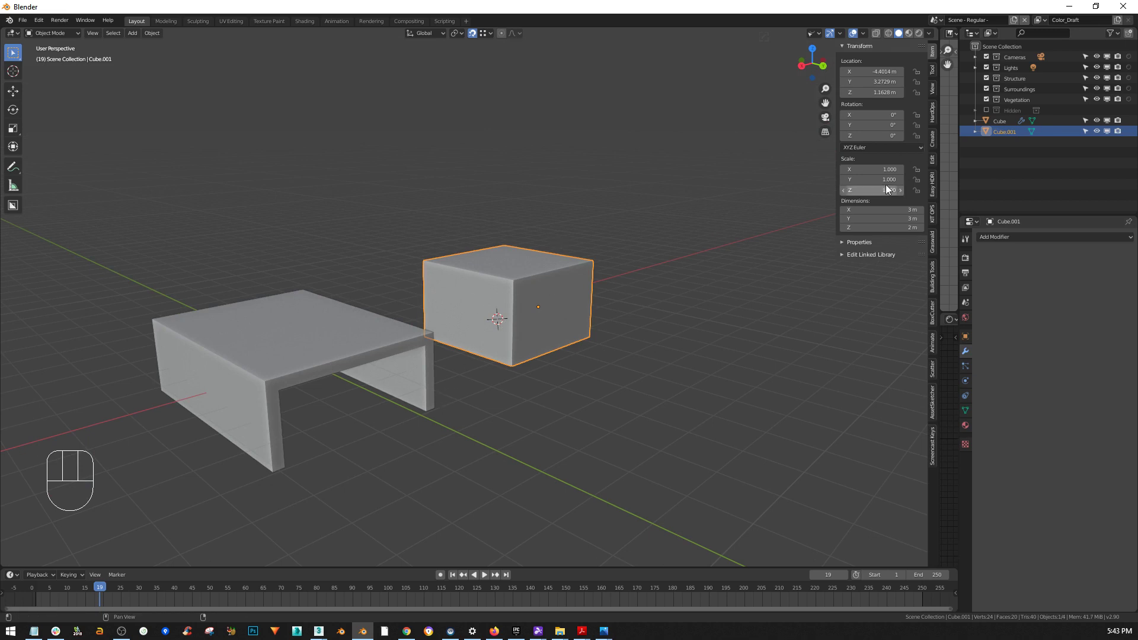
middle_drag(503, 353, 535, 373)
middle_drag(594, 424, 579, 426)
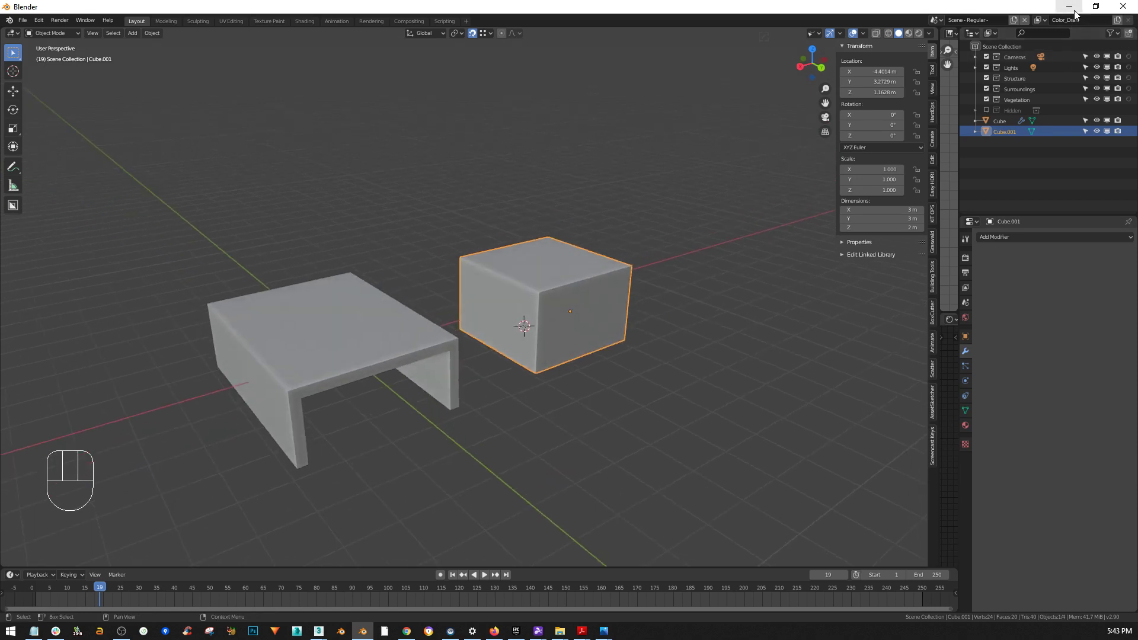
mouse_move(547, 327)
middle_down()
mouse_move(495, 326)
mouse_move(557, 336)
middle_up()
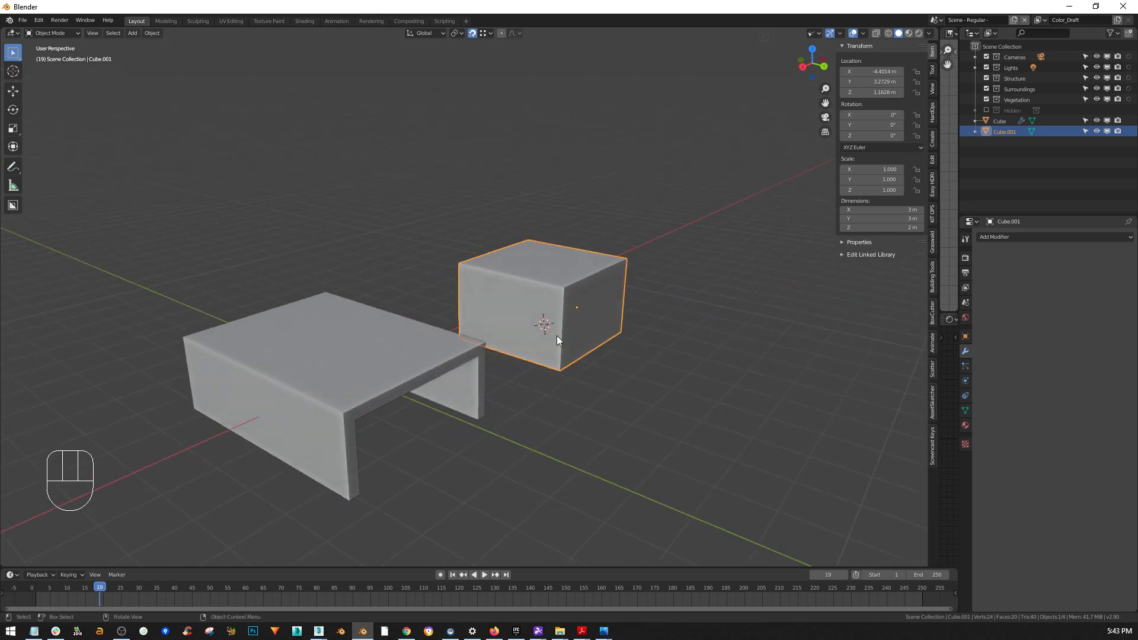
key(ctrl+s)
right_click(578, 329)
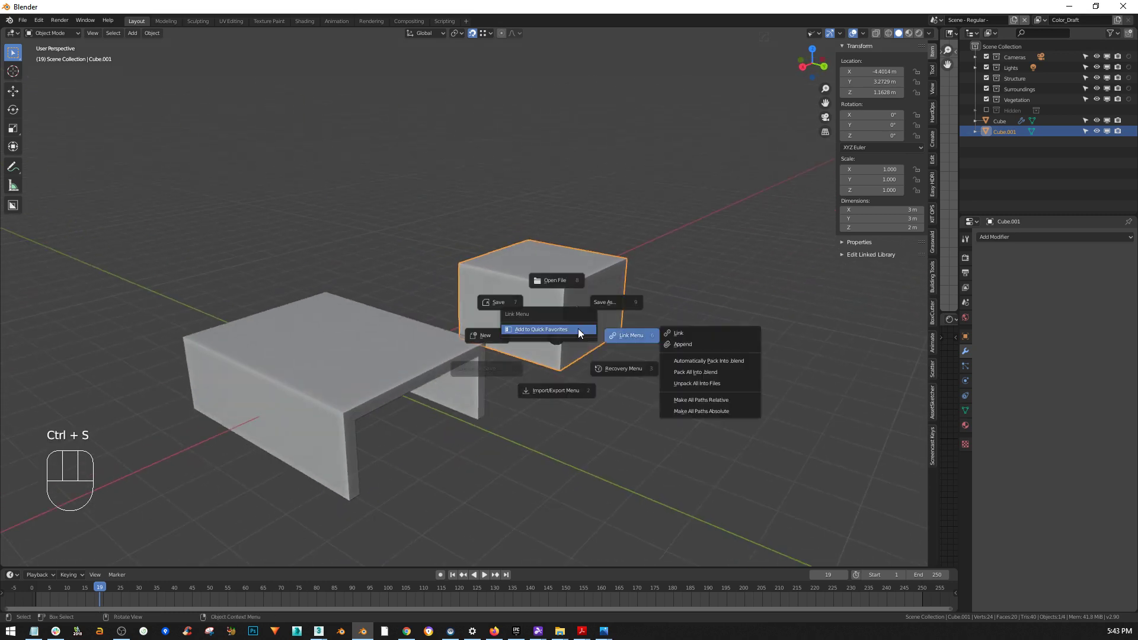
key(Escape)
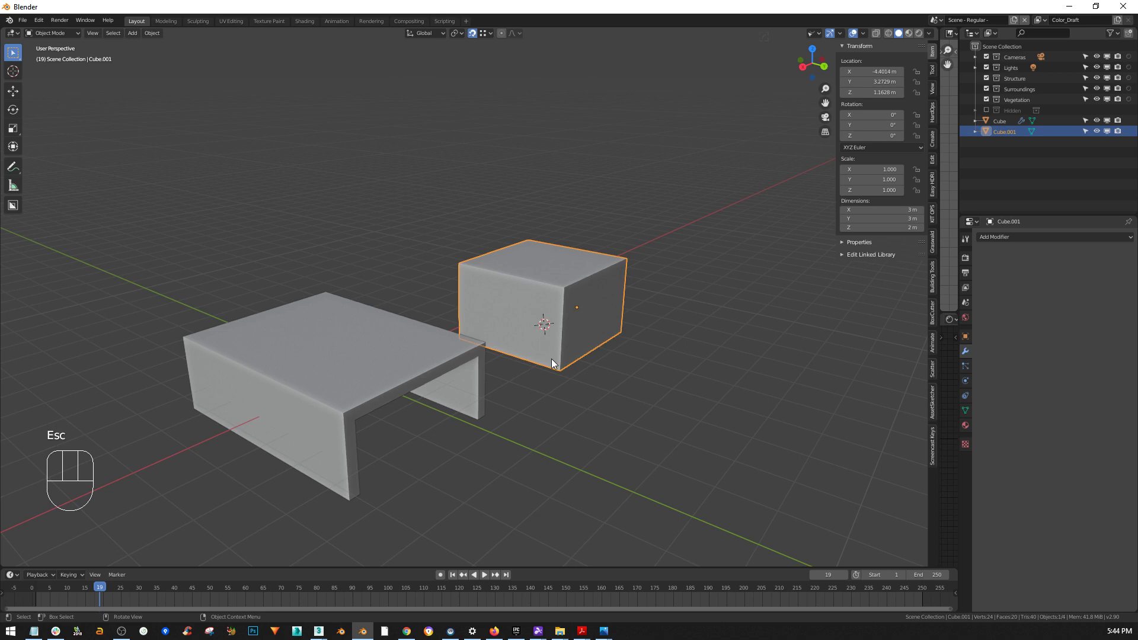
- Review the available Apply transform options for the resized cube without applying any of them
key(ctrl+a)
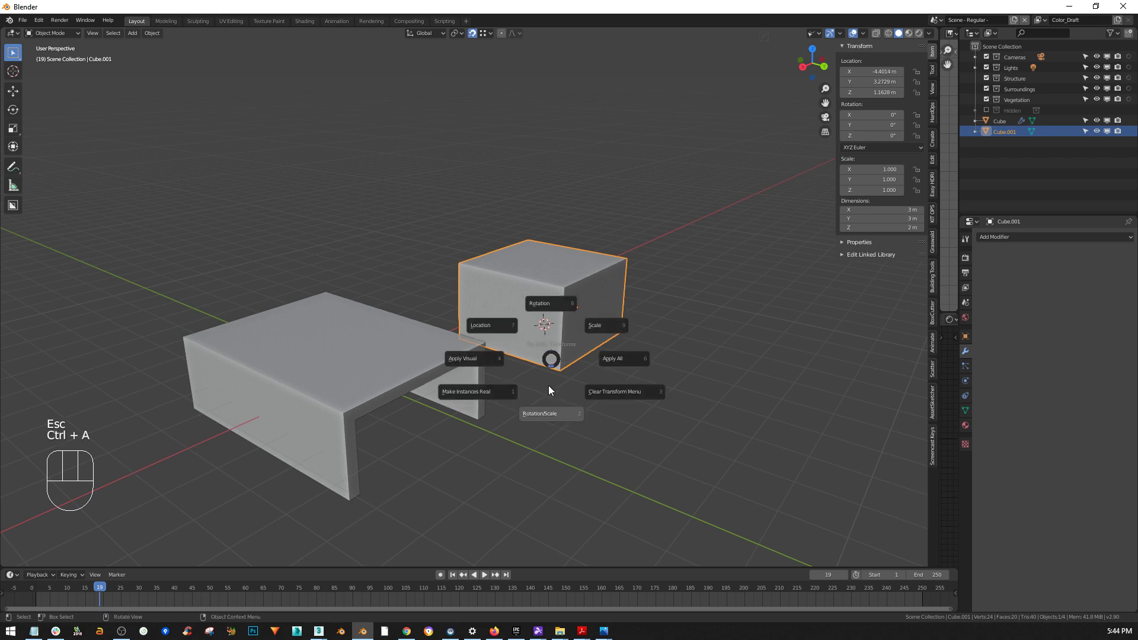
click(549, 361)
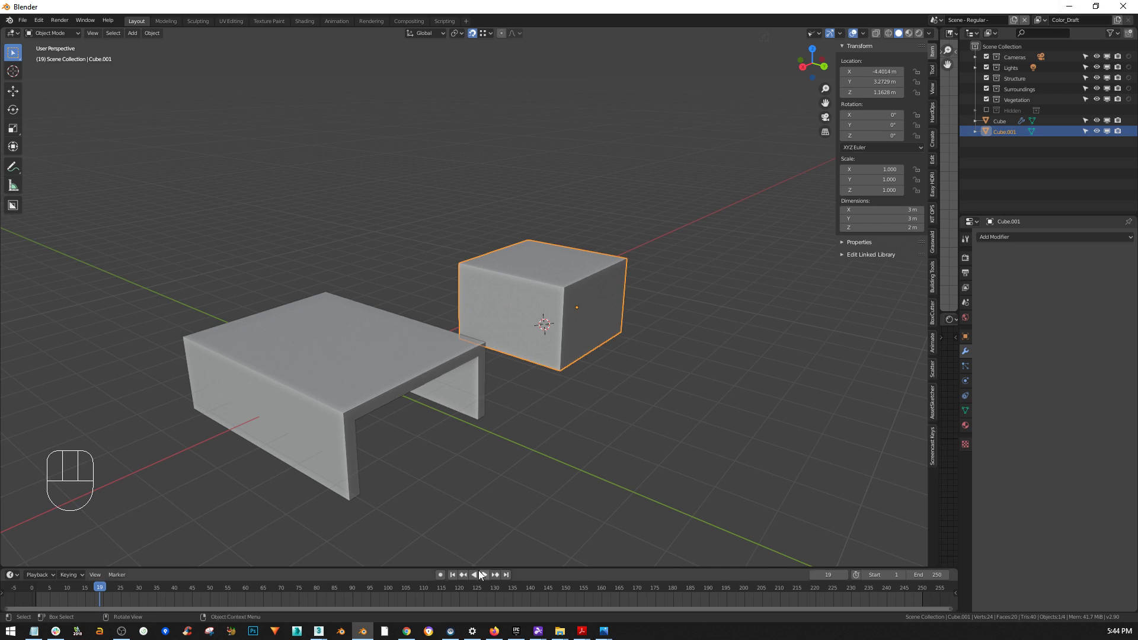
- Switch to 3ds Max, show the Reset XForm utility and inspect the shelled box from several angles
mouse_move(318, 630)
click(360, 594)
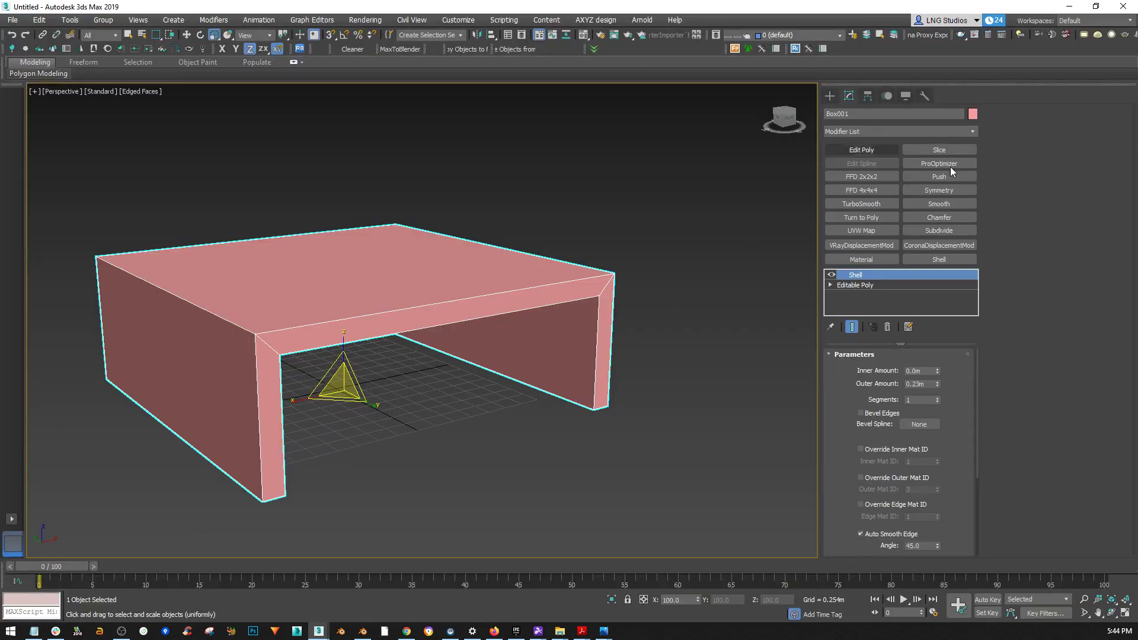
click(923, 95)
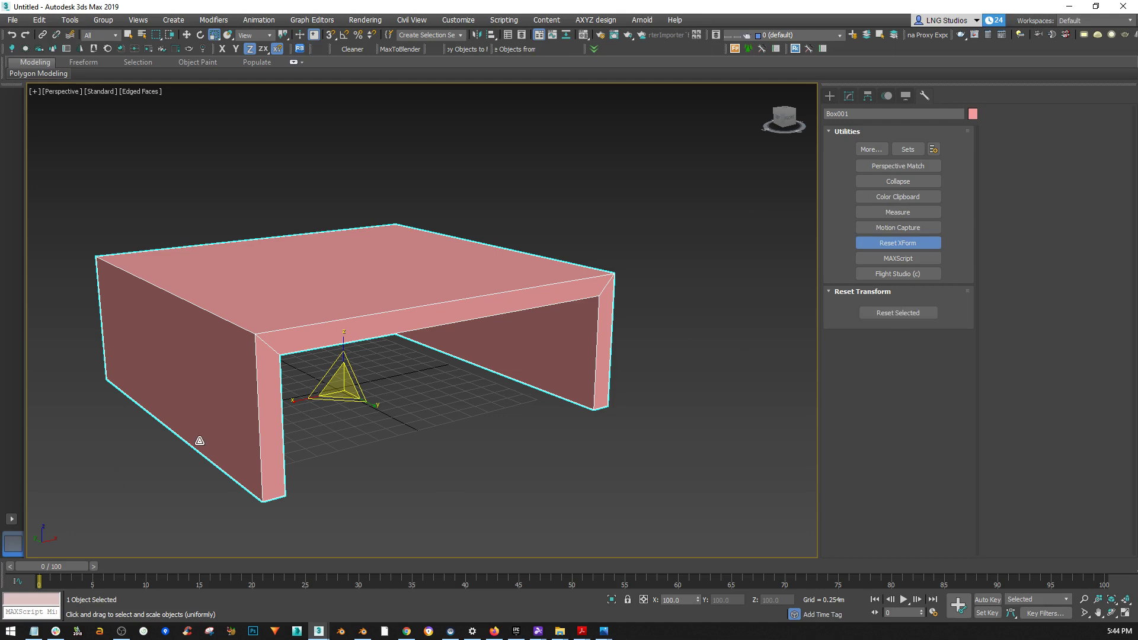
alt+middle_drag(187, 453, 217, 438)
alt+middle_drag(354, 435, 261, 299)
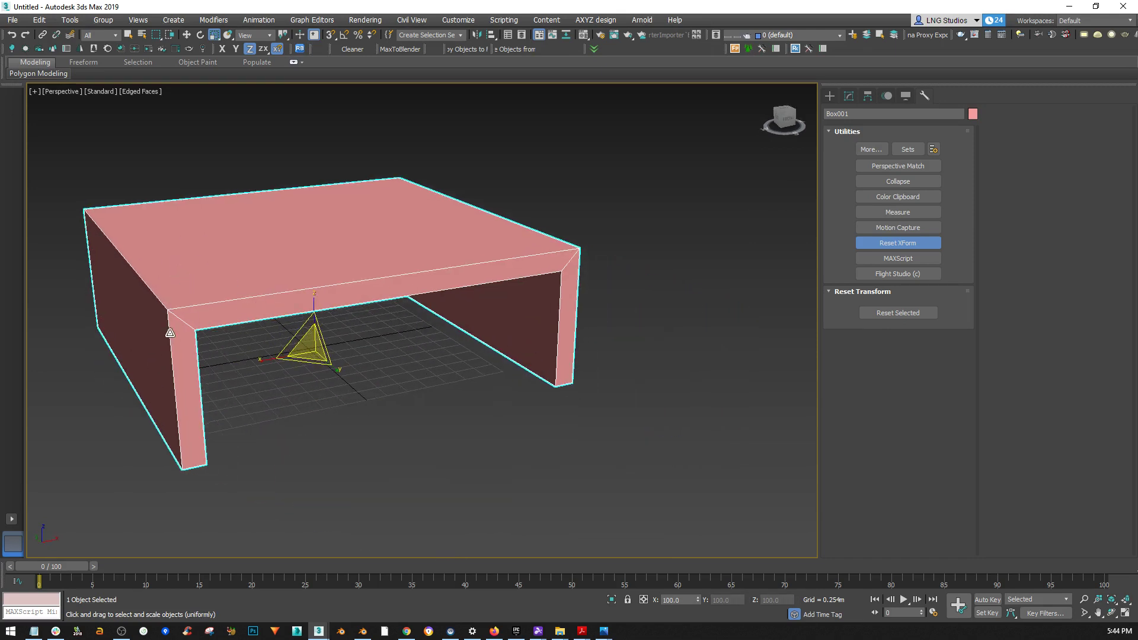
alt+middle_drag(246, 386, 308, 379)
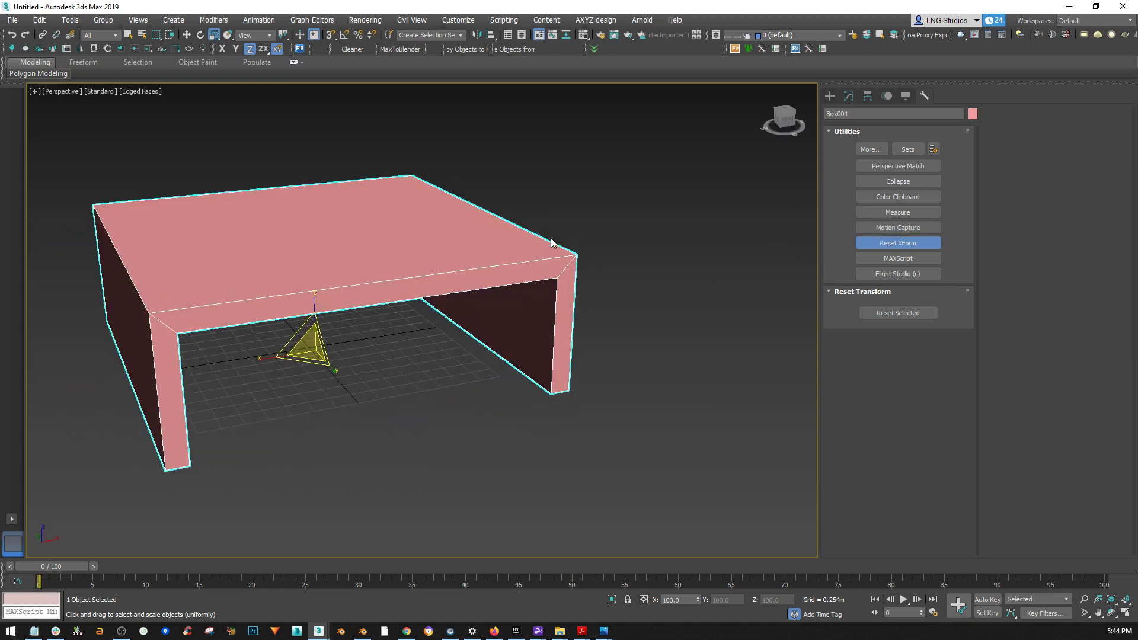
- Scale down the box's whole element horizontally at the Editable Poly level, then return to the Shell modifier
drag(264, 356, 331, 390)
key(ctrl+z)
click(849, 96)
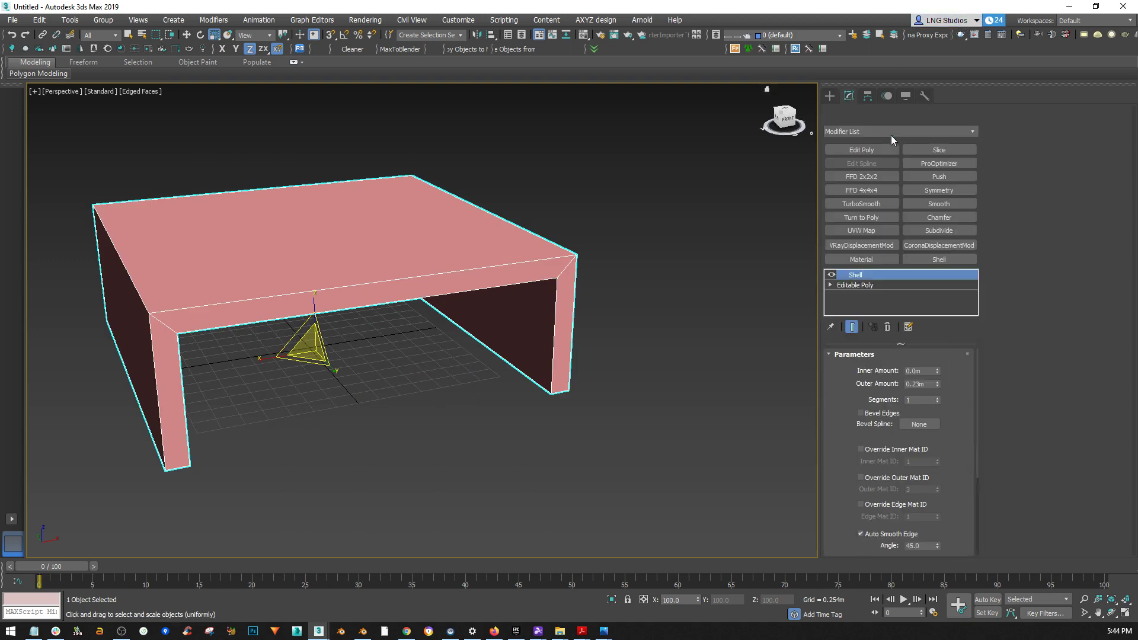
click(890, 287)
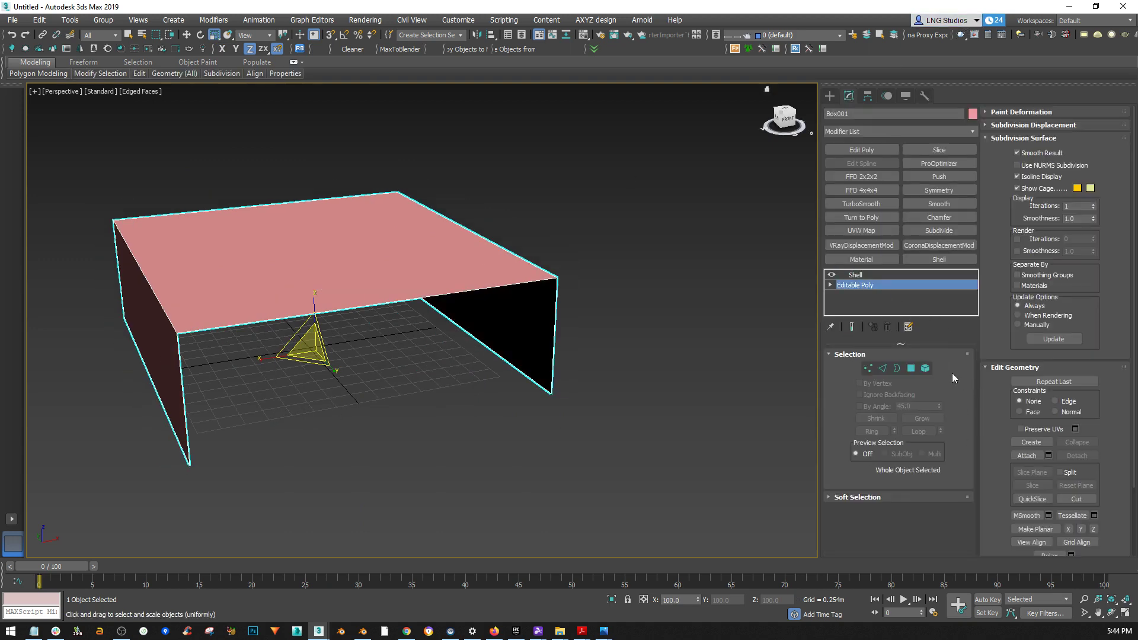
click(323, 388)
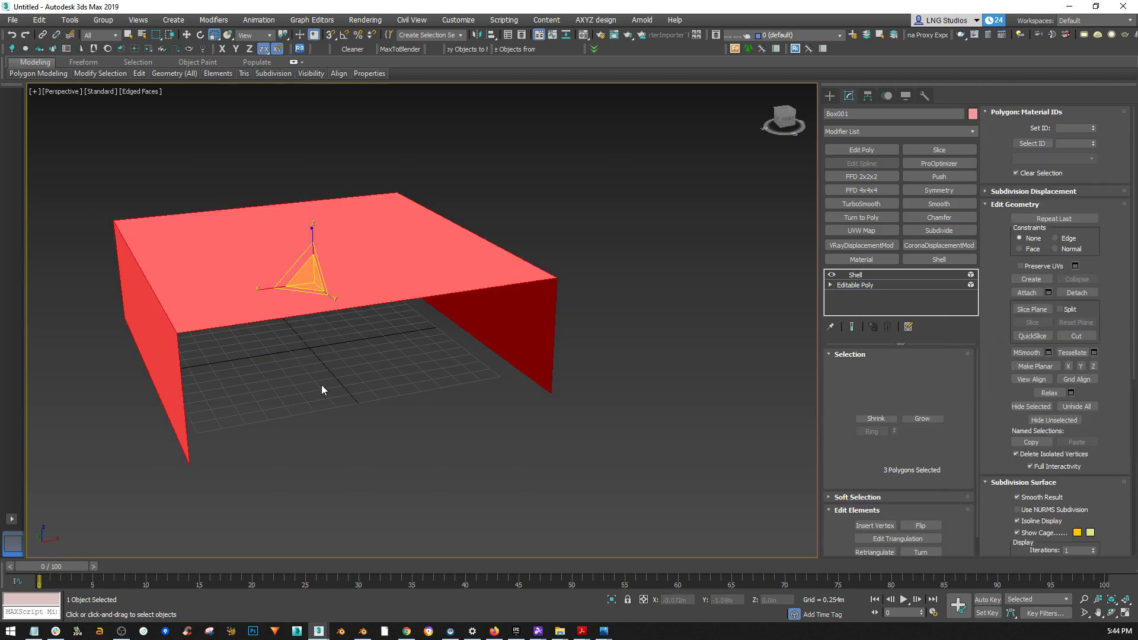
alt+middle_drag(272, 292, 344, 296)
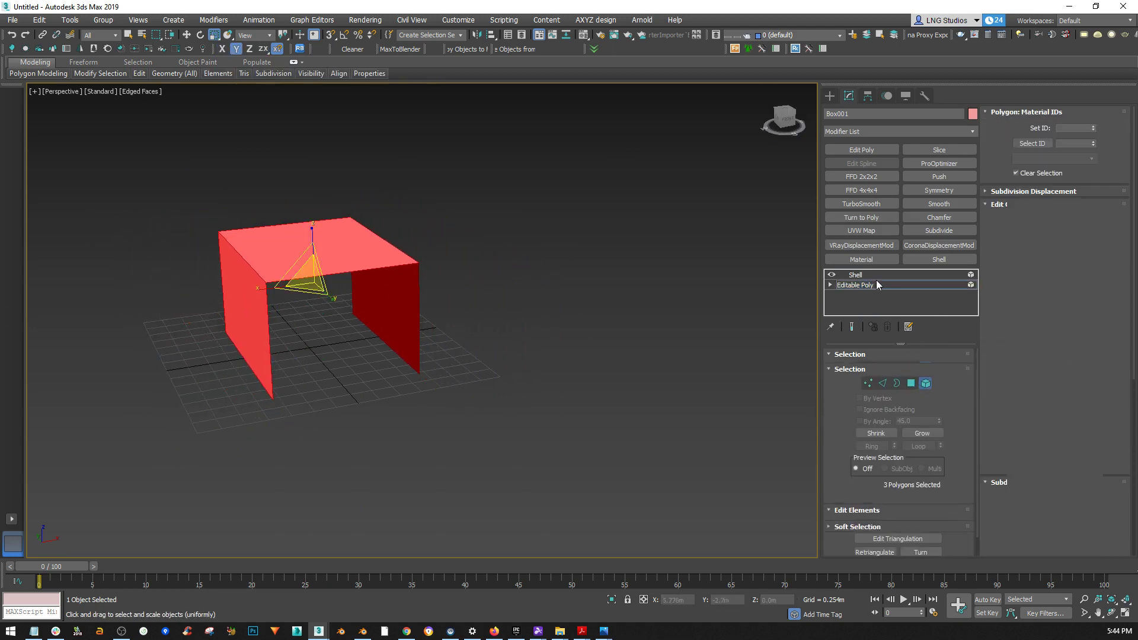
click(856, 274)
middle_drag(353, 339, 426, 398)
scroll(455, 404, up, 2)
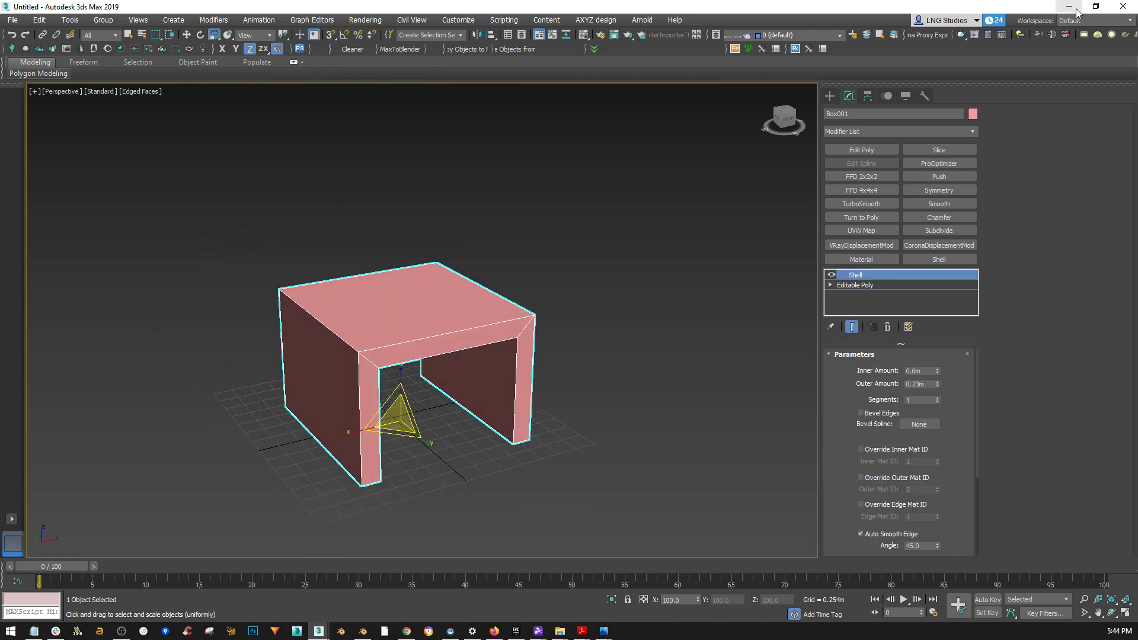